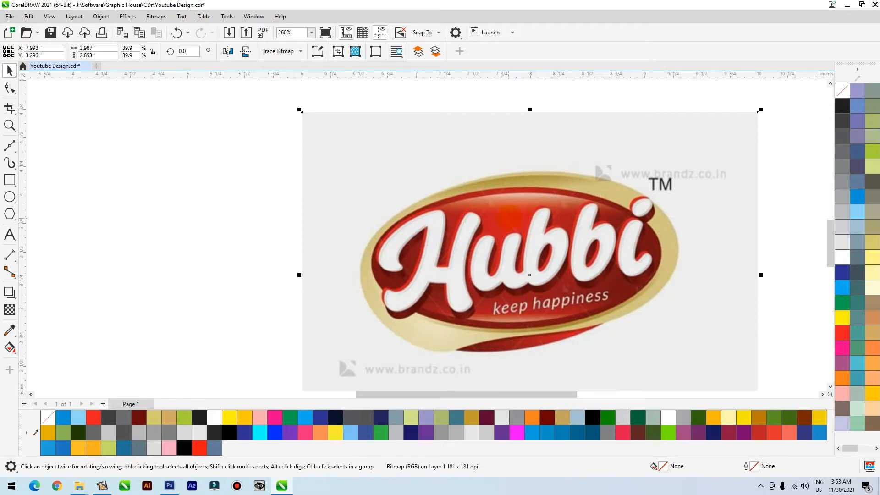
Move the logo bitmap to about X 8.858 in, Y 3.449 in and shift the separate Hubbi text slightly
scroll(576, 174, "down", 2)
left_click_drag(528, 221, 557, 223)
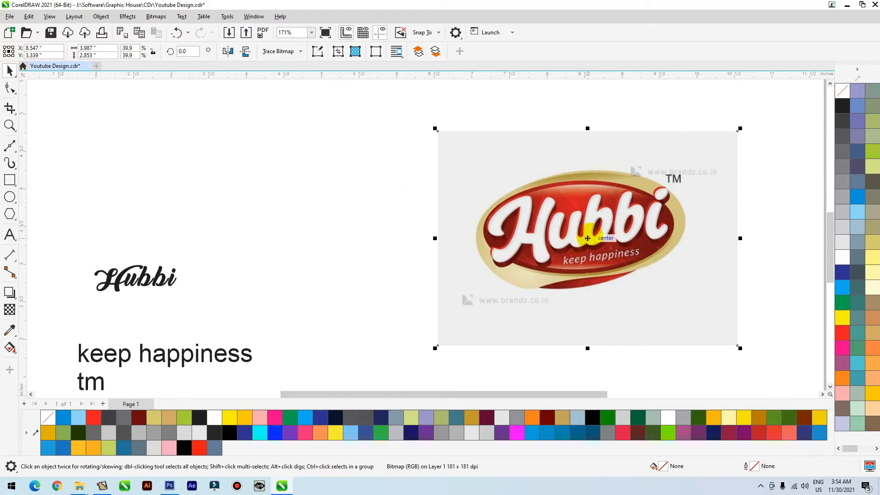
mouse_move(171, 273)
left_mouse_down()
mouse_move(187, 266)
mouse_move(172, 270)
left_mouse_up()
left_click(532, 238)
left_click_drag(532, 238, 555, 229)
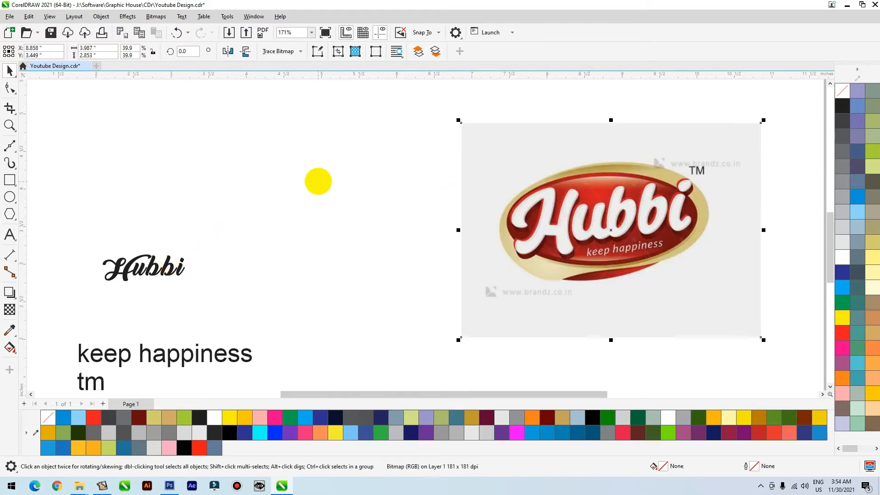
left_click(318, 181)
left_click(575, 192)
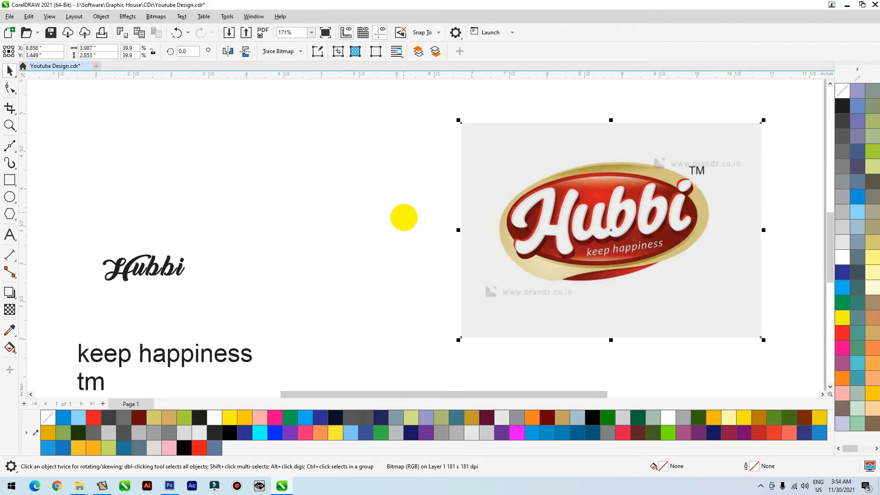
Place a duplicate of the logo bitmap beside the original at about X 13.37 in, Y 3.41 in
scroll(376, 211, "down", 3)
left_click_drag(536, 209, 760, 213)
right_click(759, 212)
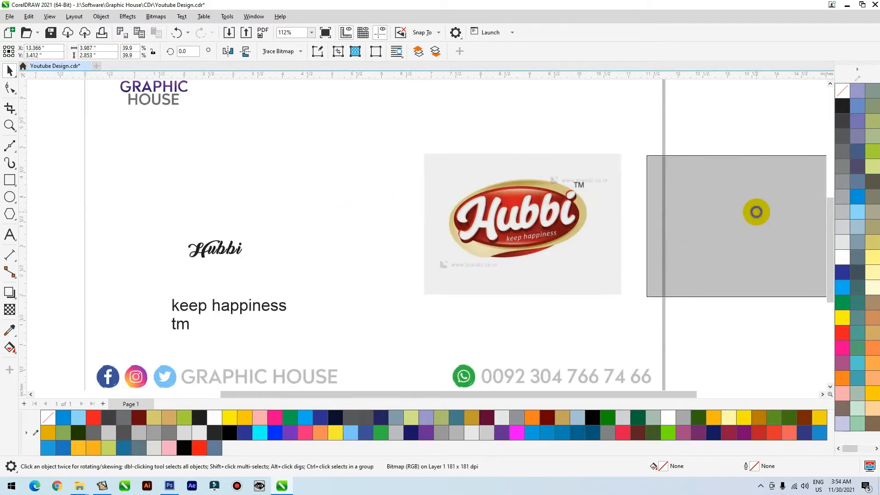
Apply a uniform transparency to the original logo bitmap and lock it as a tracing template
left_click(467, 238)
left_click(11, 308)
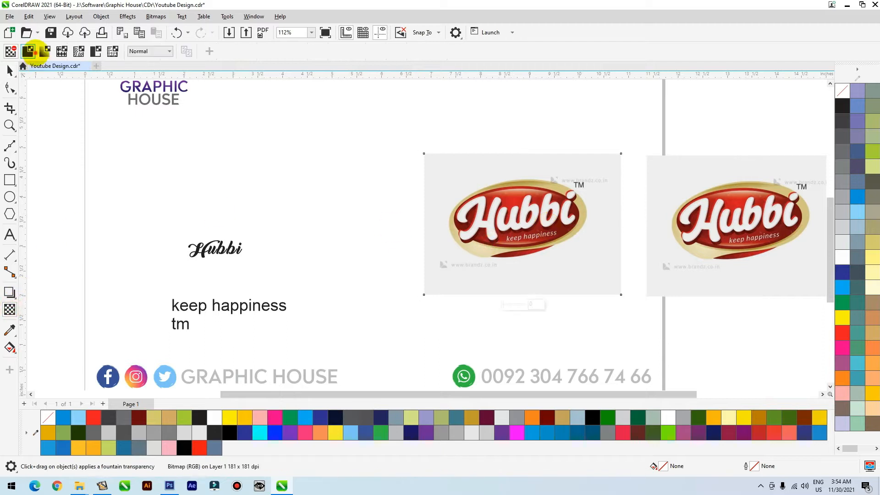
left_click(29, 50)
left_click(9, 69)
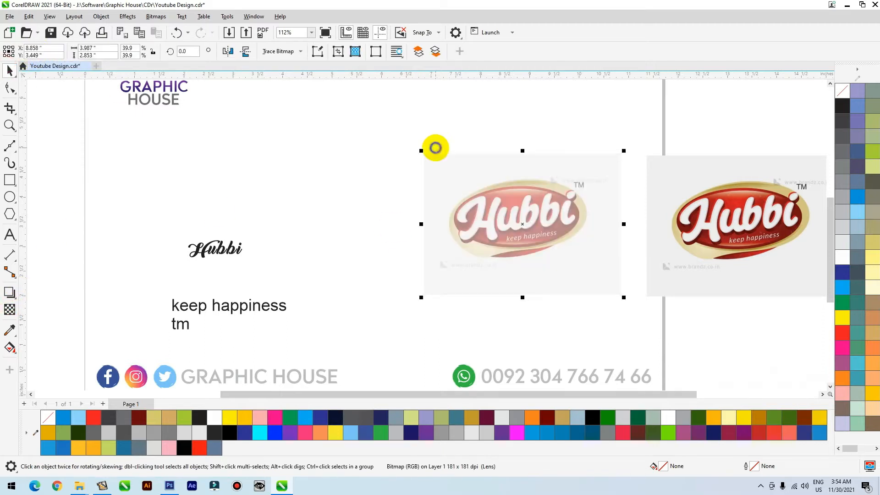
right_click(435, 149)
right_click(576, 173)
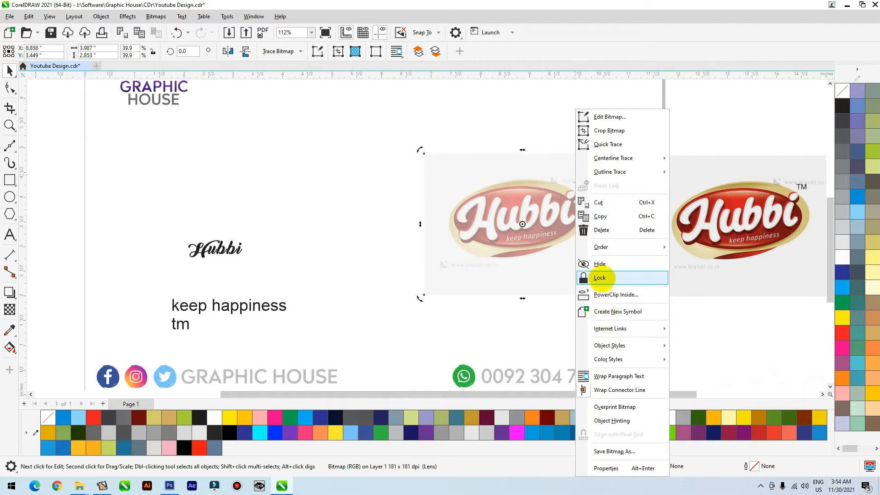
left_click(601, 277)
Draw an ellipse about 2.468 by 1.026 in over the red oval of the faded logo
key("z")
left_click_drag(409, 151, 601, 277)
left_click(10, 196)
left_click_drag(284, 183, 586, 309)
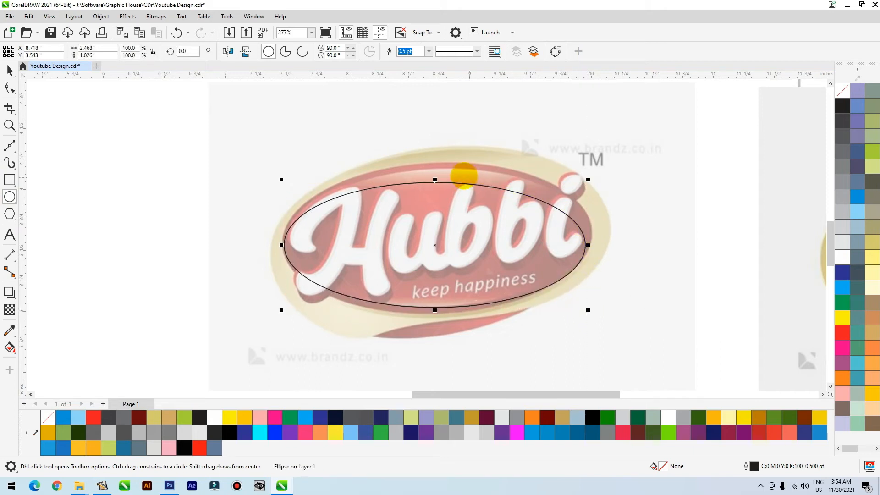
Stretch the ellipse to about 2.519 by 1.24 in and rotate it about 3.7 degrees to follow the red oval
key("space")
left_click_drag(435, 180, 441, 164)
left_click(586, 237)
left_click_drag(590, 159, 586, 142)
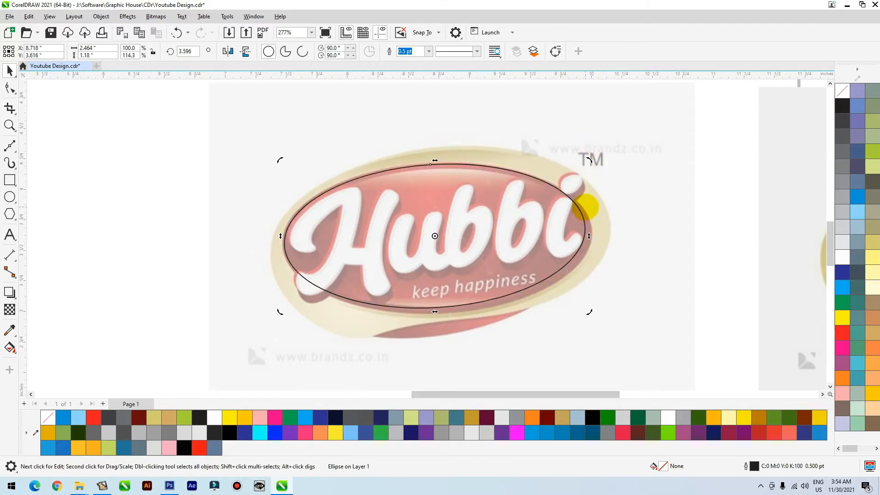
left_click(585, 208)
left_click_drag(589, 161, 594, 158)
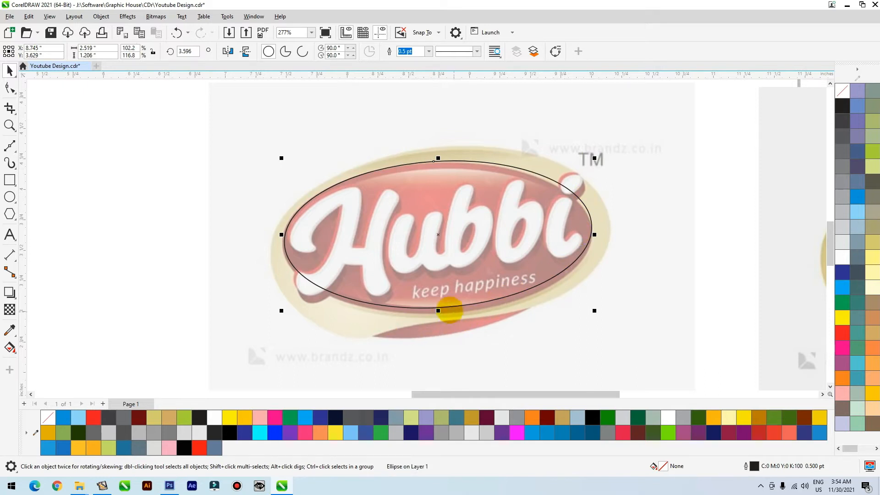
left_click_drag(439, 311, 439, 315)
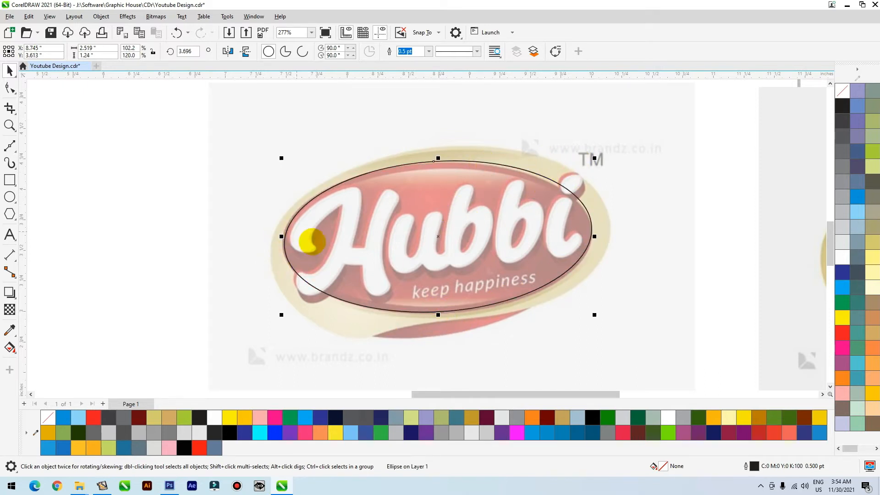
Refine the ellipse's rotation to about 2.5 degrees and its height to about 1.228 in against the red oval's edge
key("z")
left_click_drag(247, 136, 673, 321)
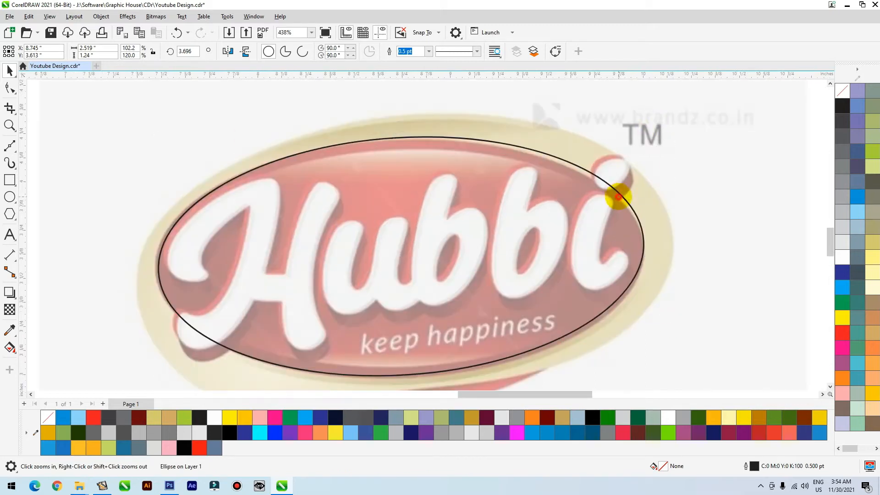
left_click(628, 203)
left_click_drag(648, 133, 650, 138)
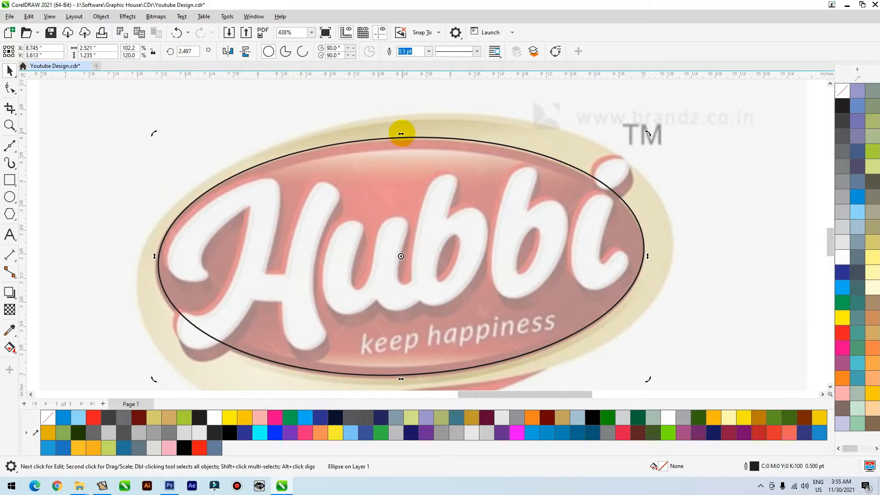
scroll(450, 120, "up", 4)
key("F7")
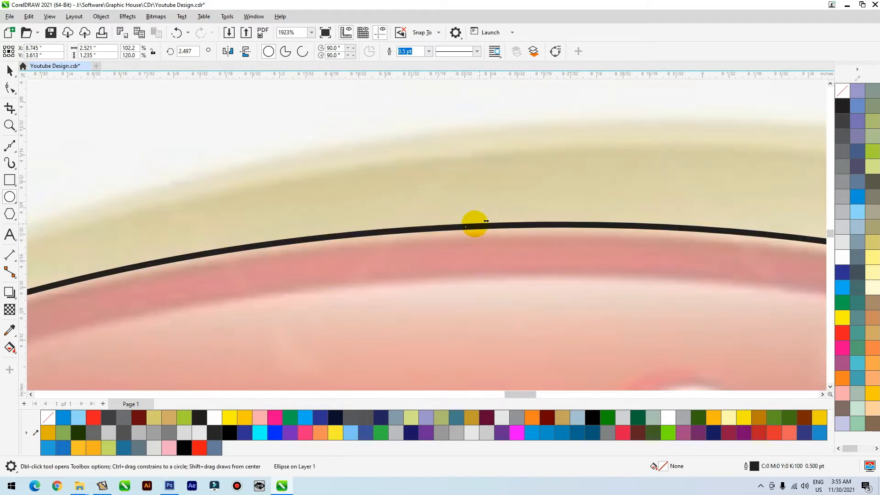
key("space")
left_click_drag(486, 222, 485, 229)
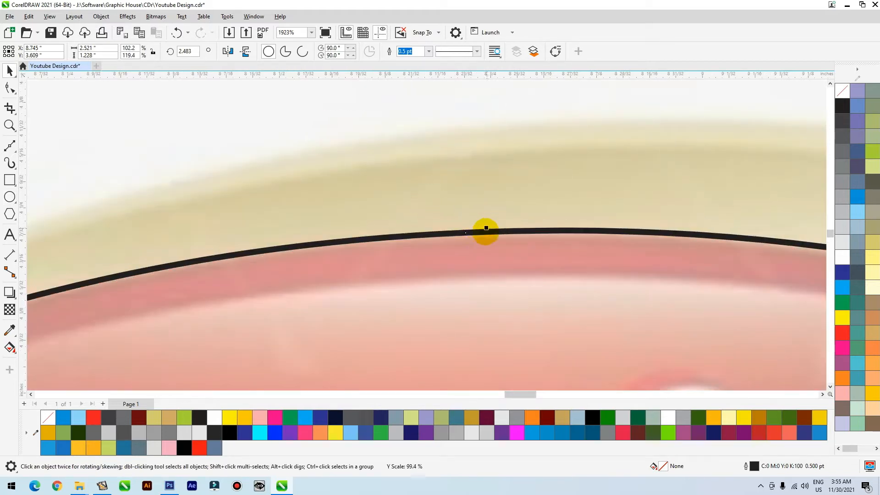
scroll(486, 230, "down", 4)
scroll(451, 228, "down", 4)
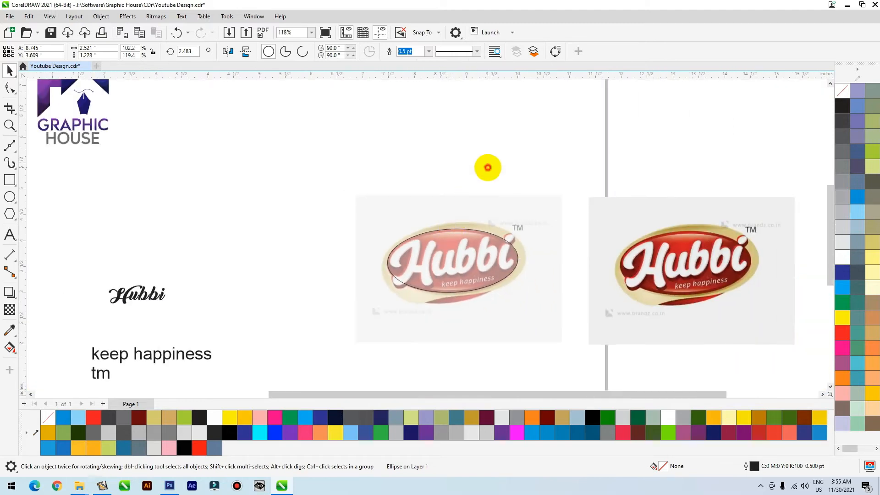
left_click(487, 167)
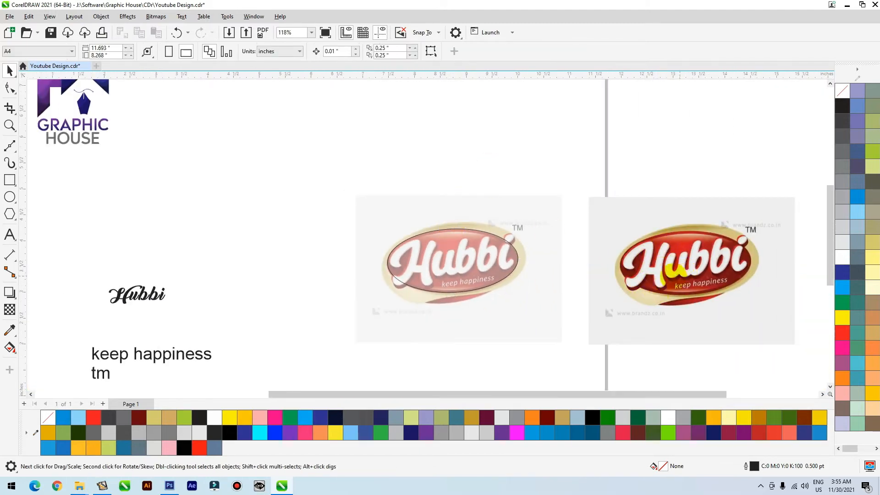
Create an enlarged concentric copy of the ellipse, about 2.832 by 1.38 in, for the gold border
scroll(694, 268, "up", 2)
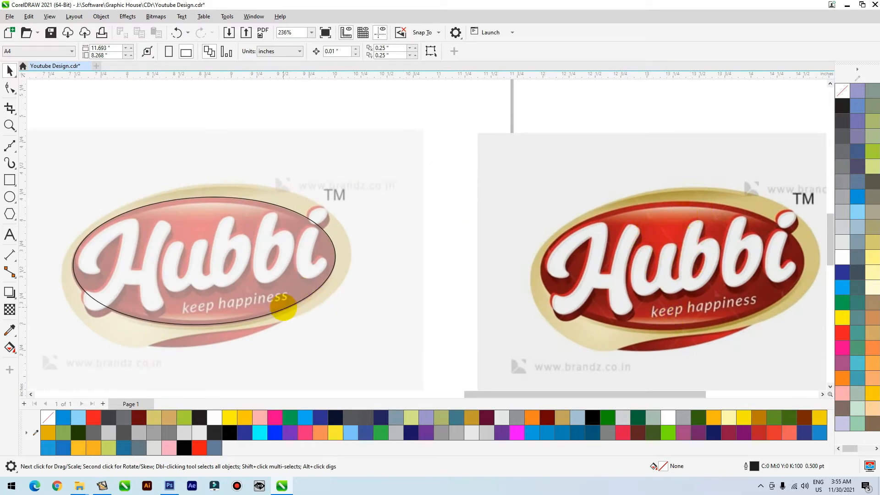
left_click(283, 309)
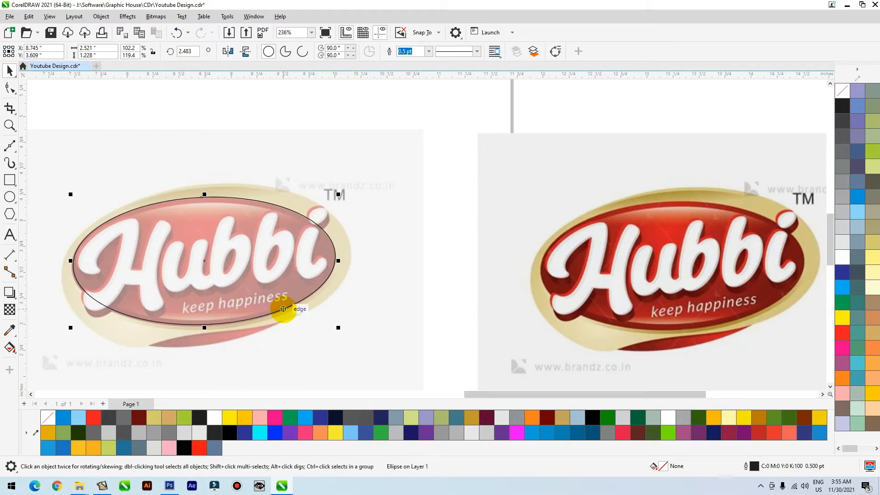
left_click_drag(338, 194, 354, 183)
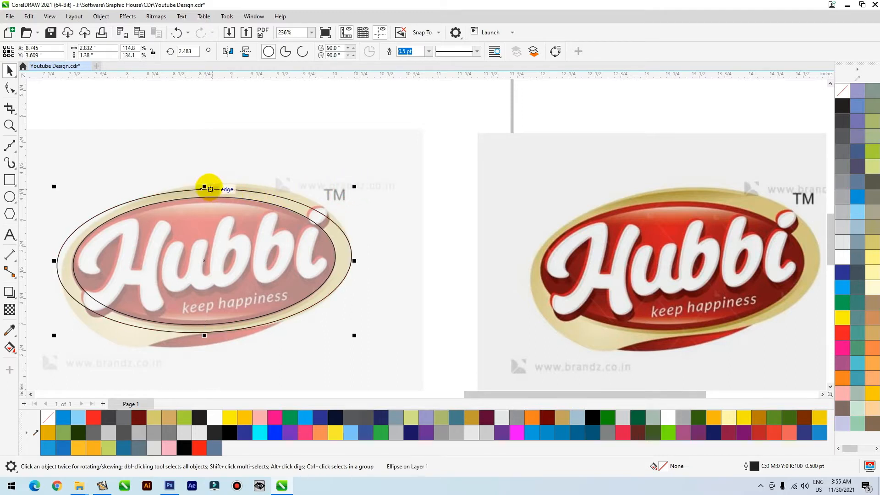
Stretch the outer ellipse upward to about 1.449 in high and rotate it to about 6.4 degrees
left_click_drag(210, 179, 211, 183)
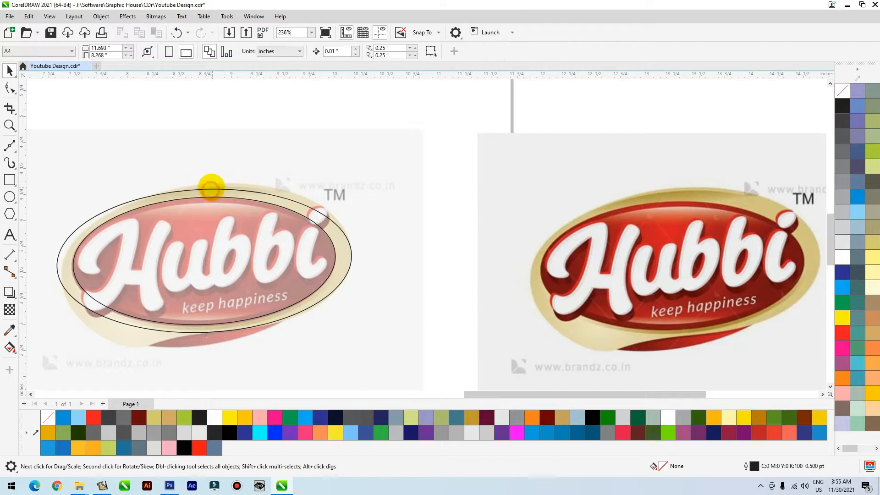
left_click(214, 188)
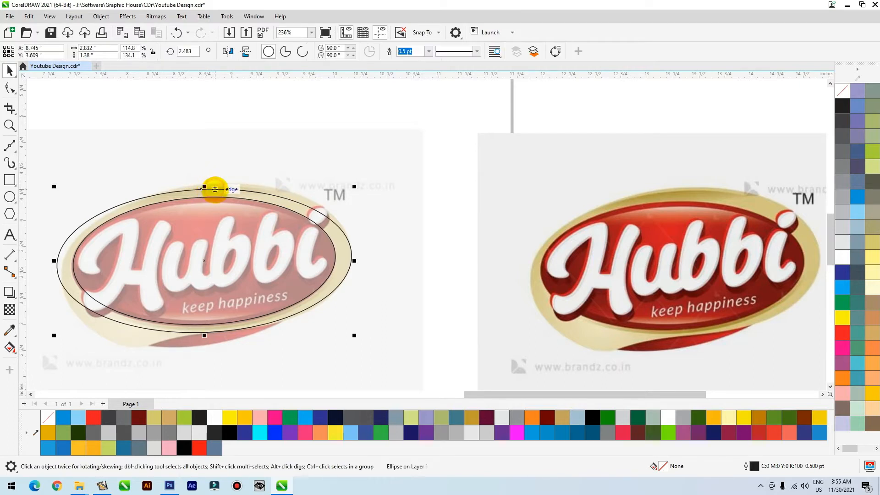
left_click_drag(204, 186, 204, 180)
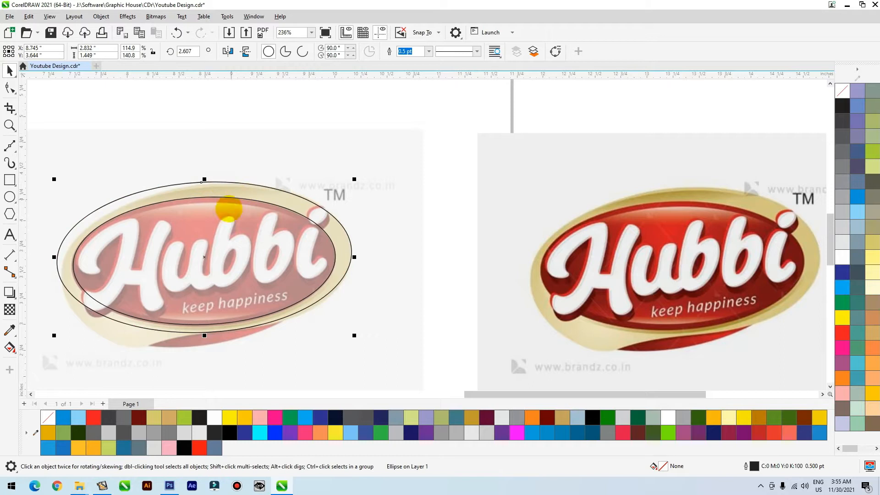
left_click(352, 256)
left_click_drag(353, 177, 355, 164)
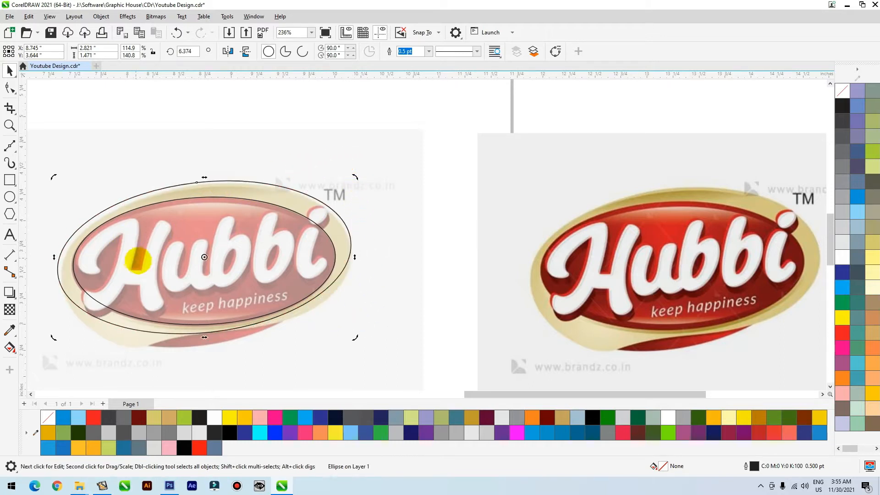
Nudge the outer ellipse down 0.04 in onto the gold border's upper edge
key("Down")
key("Down")
key("Down")
key("Down")
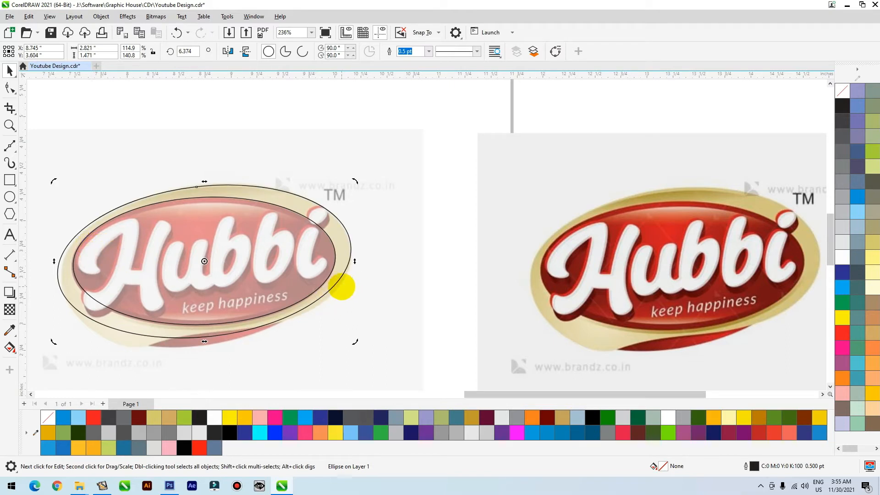
Extend the outer ellipse's lower edge to about 1.497 in high and pull in its left side to about 2.802 in wide
key("F2")
left_click_drag(430, 217, 140, 376)
left_click(344, 308)
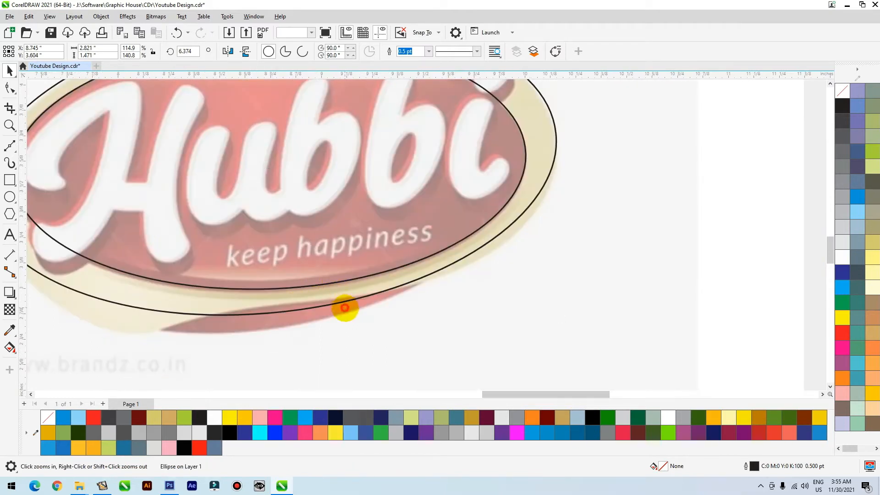
left_click(351, 300)
left_click_drag(270, 318, 269, 324)
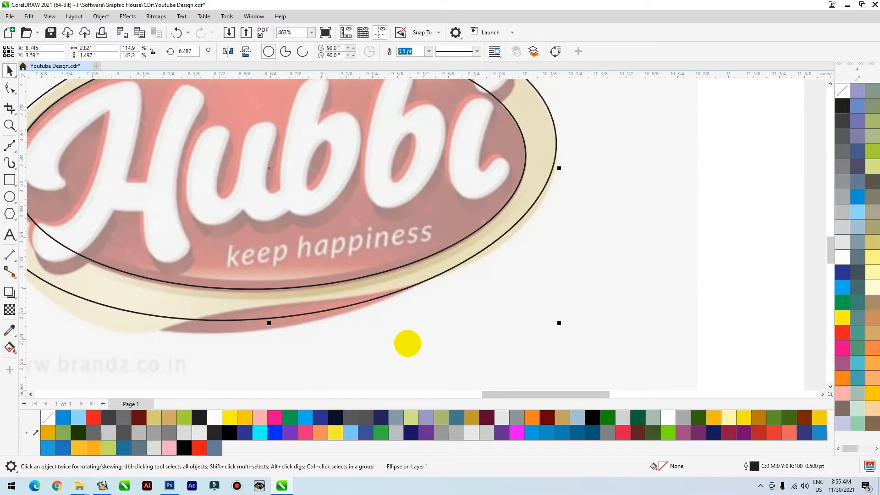
scroll(408, 344, "down", 1)
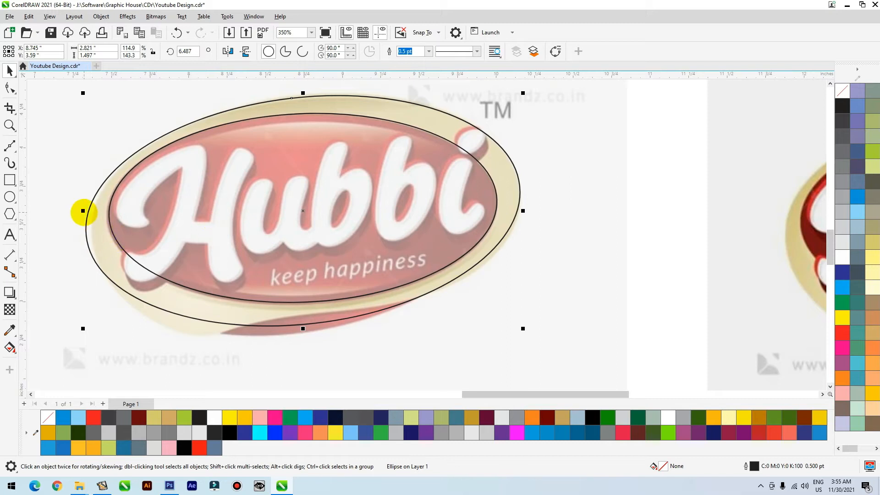
left_click_drag(84, 211, 88, 211)
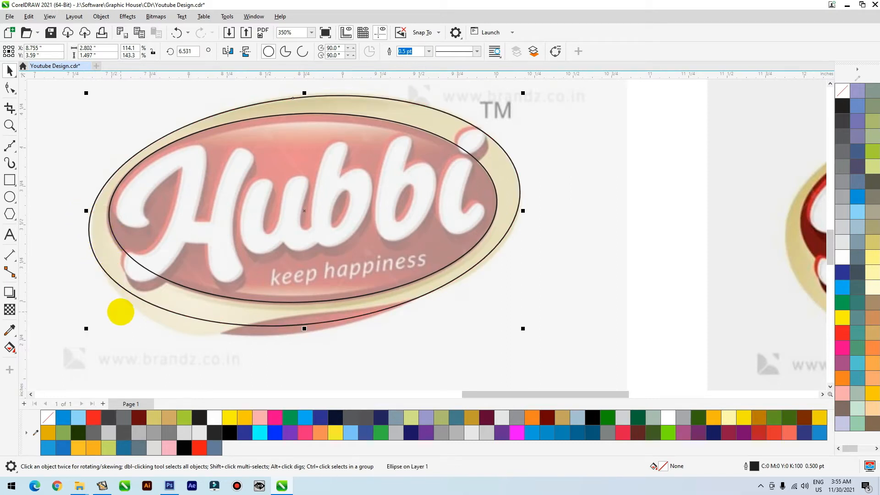
Convert the outer ellipse to curves and add a node near each end of the lower red swoosh
key("ctrl+q")
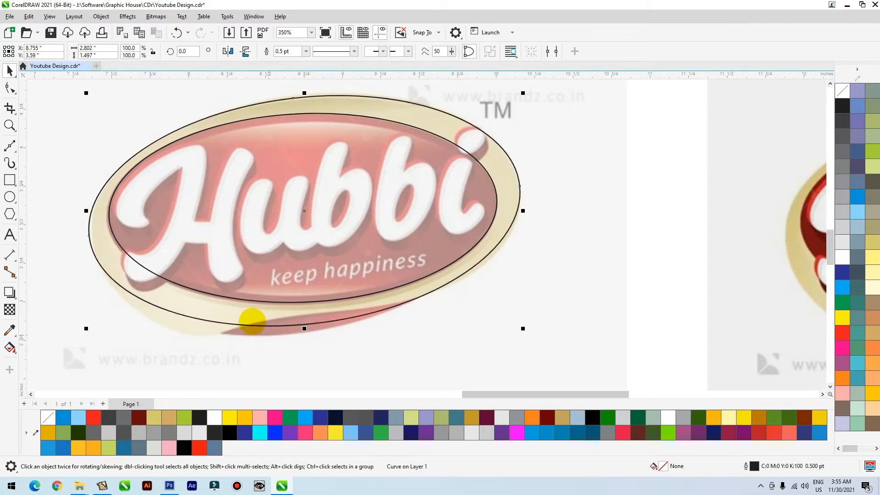
double_click(239, 324)
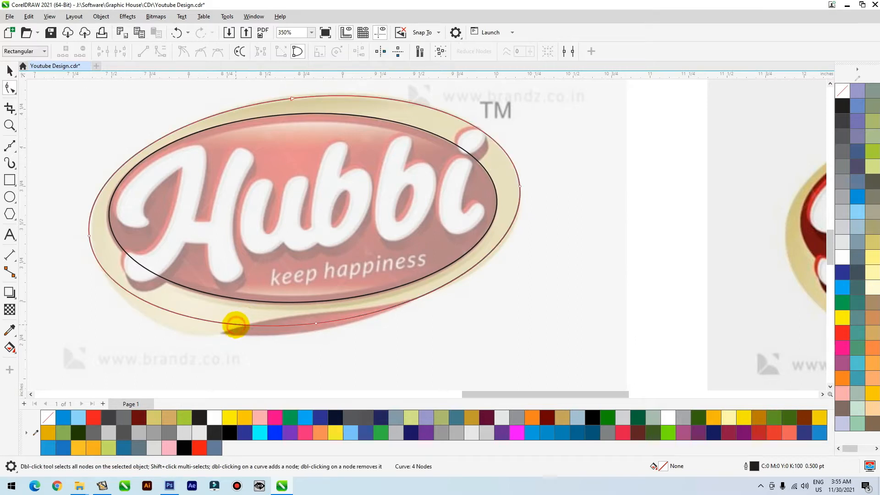
double_click(236, 325)
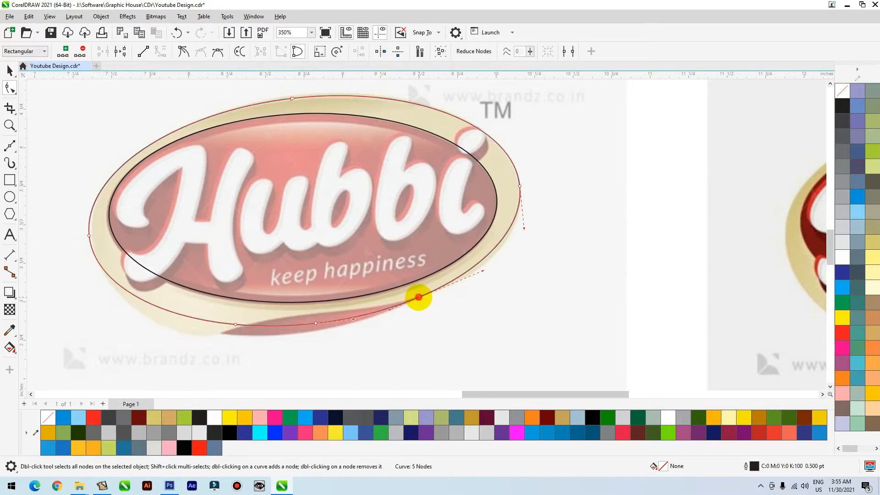
double_click(330, 323)
Try raising the outer curve's bottom node and bulging its lower-left segment outward, and undo both changes
left_click_drag(316, 323, 316, 313)
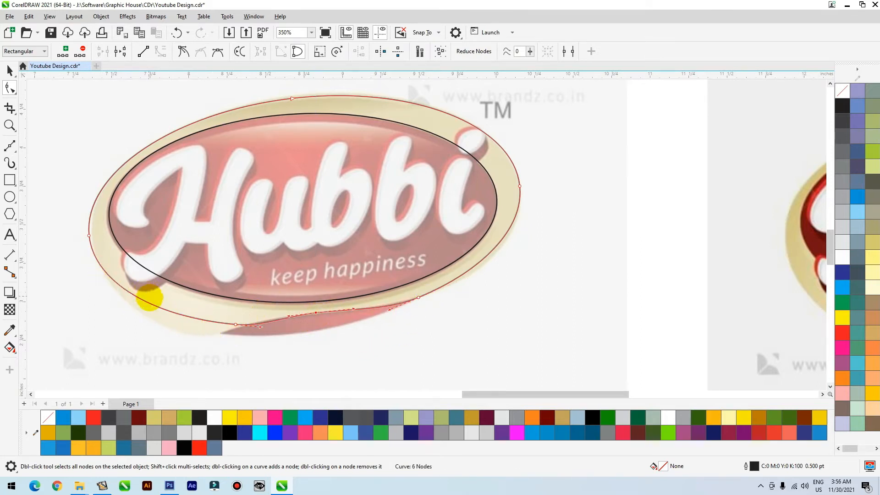
left_click_drag(157, 305, 175, 331)
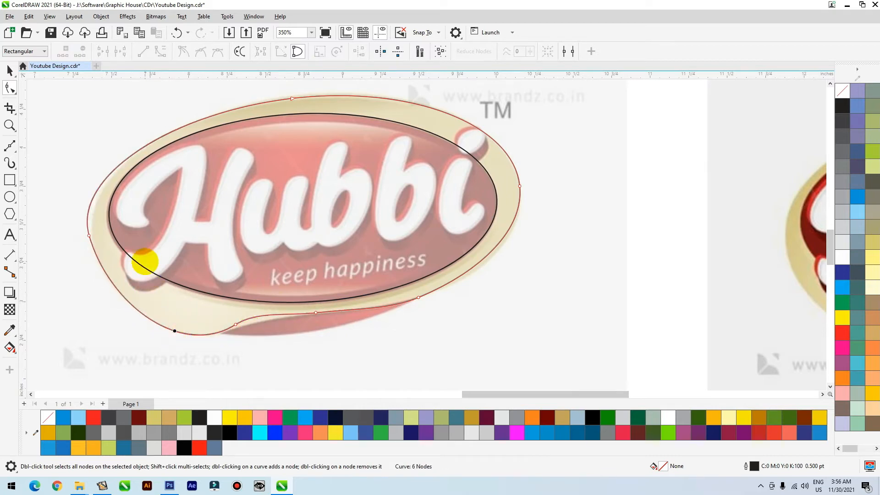
key("ctrl+z")
key("ctrl+z")
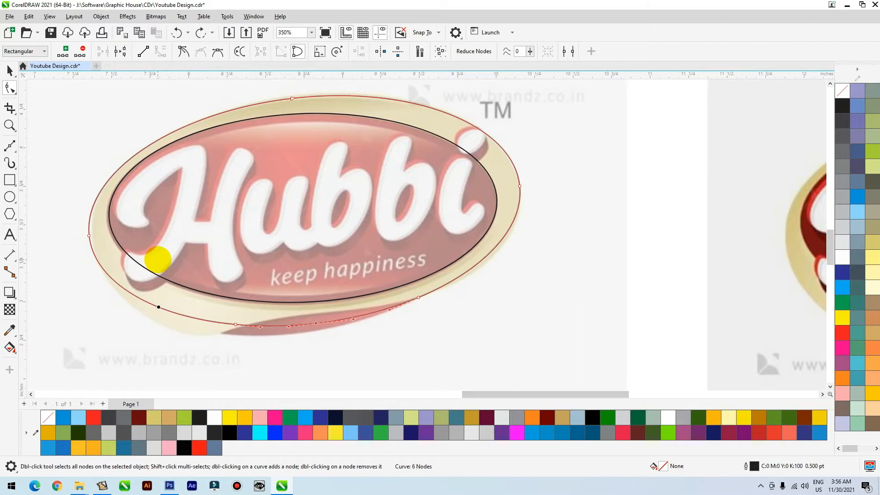
Draw a closed straight-segment cutting shape enclosing the outer curve's lower edge, from the swoosh's right end around below the logo
left_click(10, 145)
left_click_drag(576, 220, 116, 367)
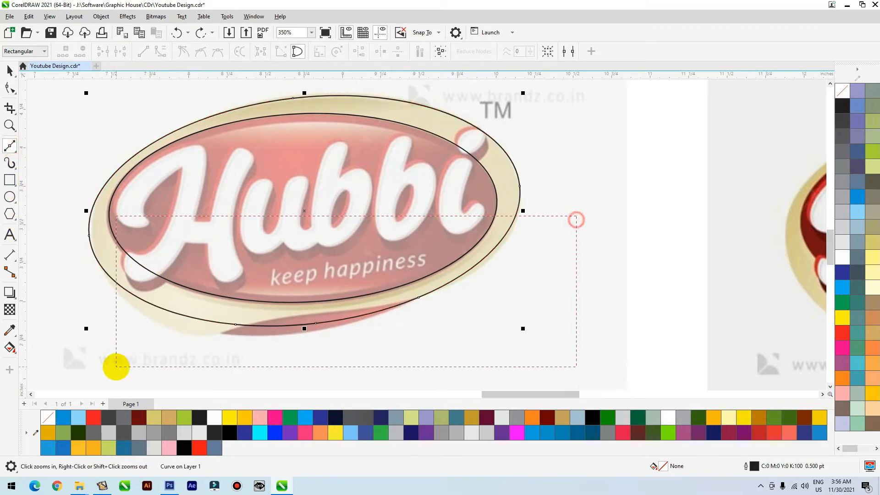
left_click(595, 322)
left_click(537, 247)
left_click(460, 239)
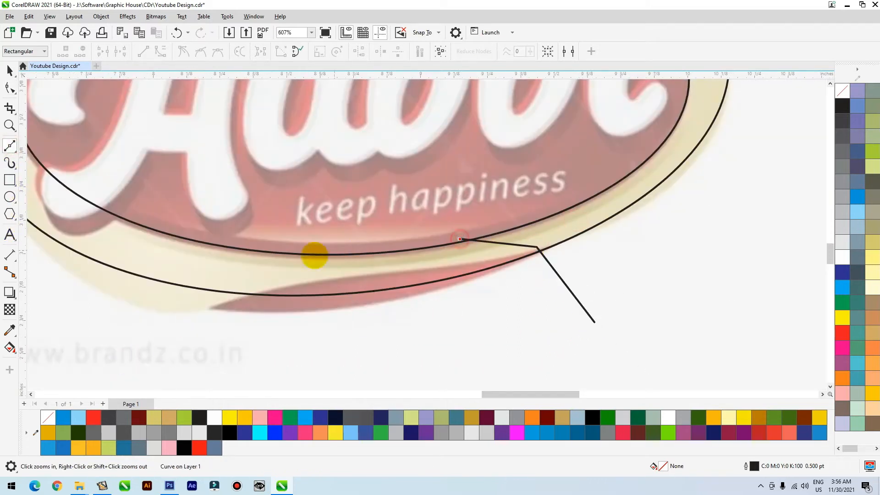
left_click(428, 264)
left_click(318, 264)
double_click(245, 273)
scroll(477, 313, "down", 2)
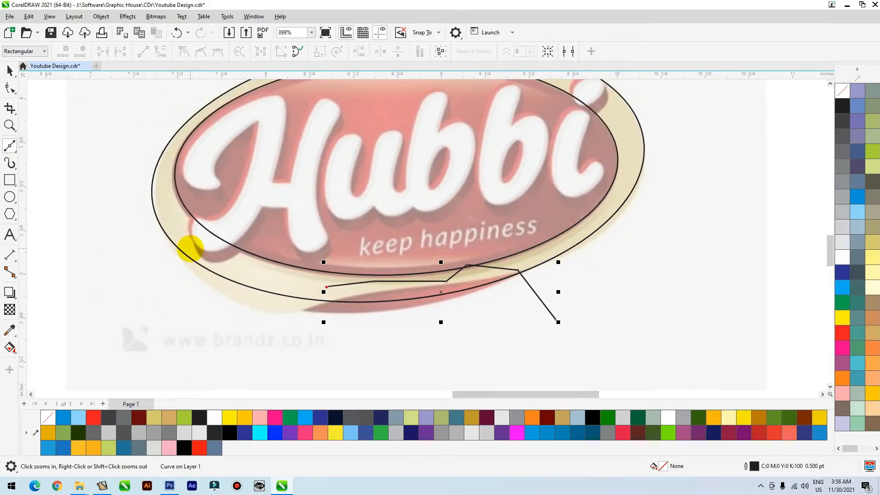
left_click(188, 248)
left_click(142, 257)
left_click(113, 269)
left_click(143, 316)
left_click(455, 367)
left_click(542, 358)
left_click(555, 320)
Trim the outer curve with the cutting shape and delete the cutting shape
key("space")
left_click(535, 267, "shift")
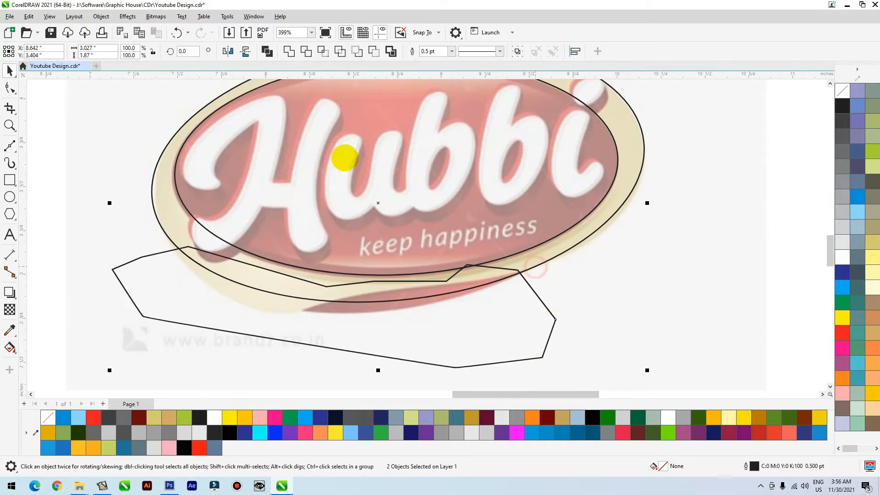
left_click(307, 52)
left_click(548, 308)
left_click(552, 314)
key("Delete")
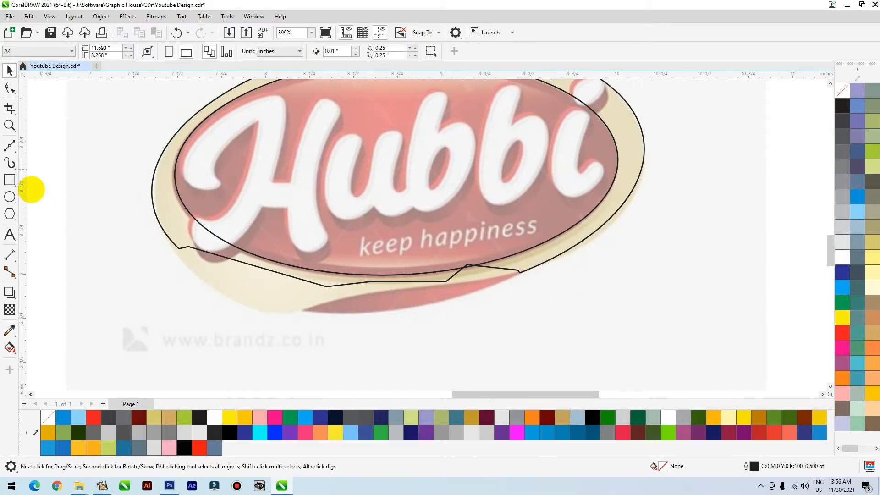
Draw a closed seven-node shape along the swoosh's upper edge and the gold border's lower-left bulge, overlapping the oval's interior
left_click(10, 146)
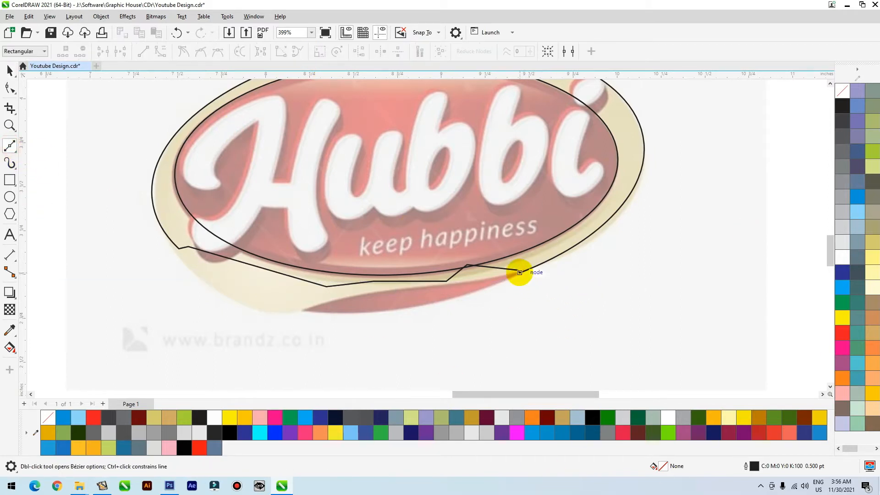
left_click(331, 299)
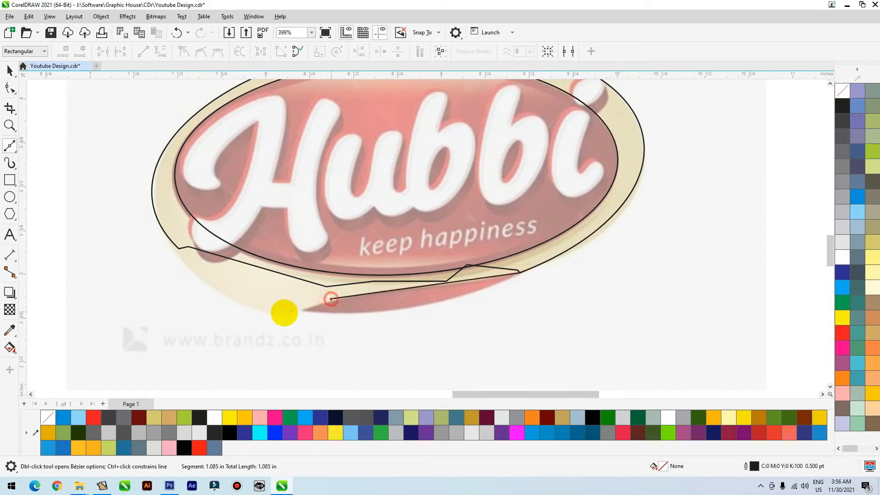
left_click(255, 310)
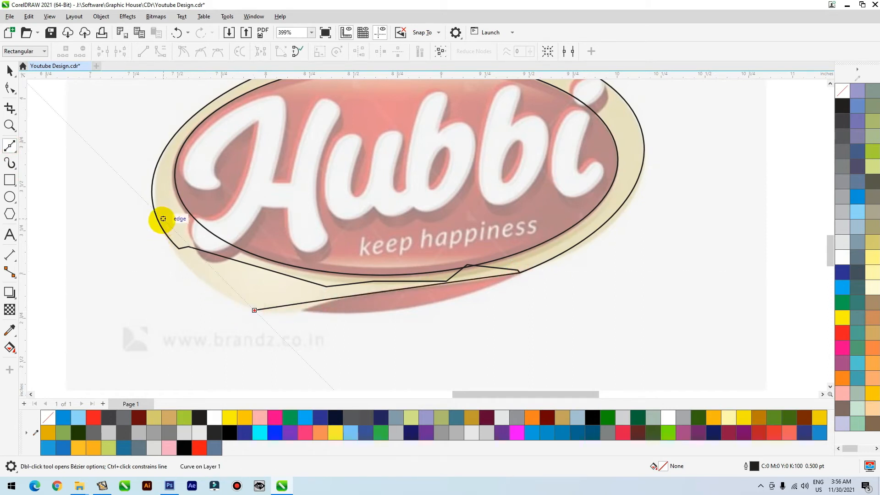
left_click(160, 224)
left_click(369, 173)
left_click(487, 169)
left_click(527, 253)
left_click(518, 270)
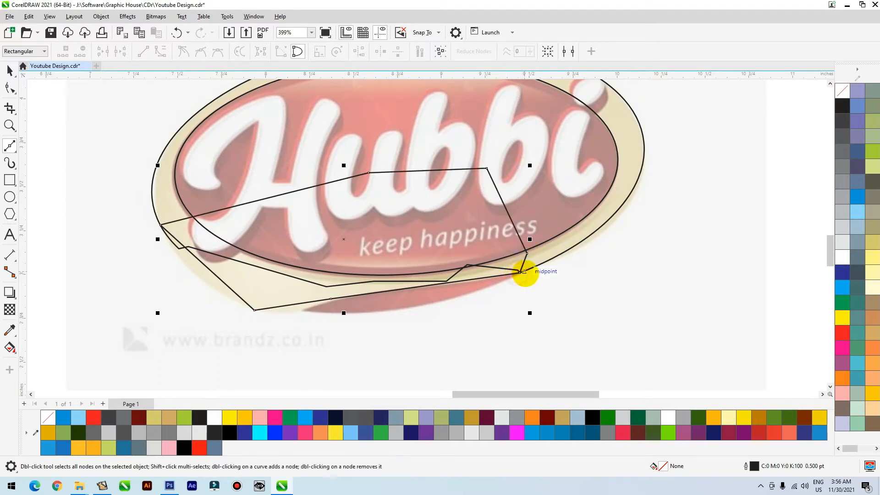
Convert all the new shape's segments to curves and bend its lower edges to follow the gold border and the swoosh's upper edge
key("space")
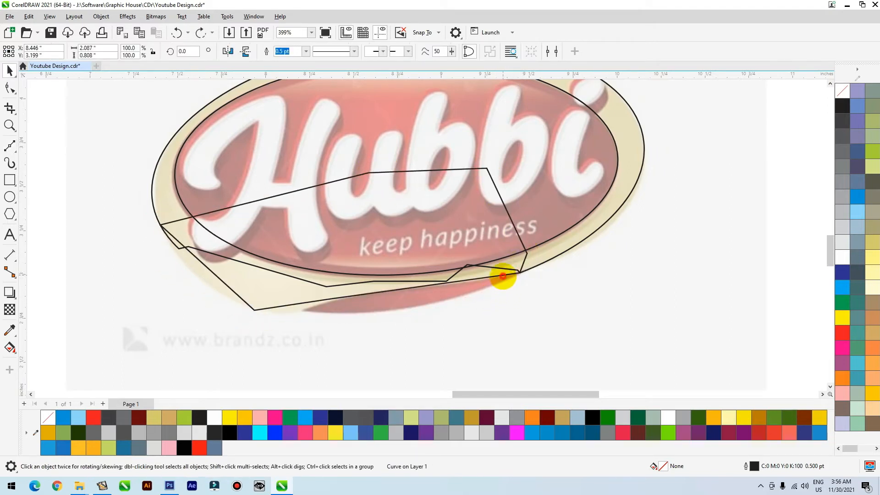
key("F10")
left_click_drag(608, 148, 120, 338)
left_click(160, 52)
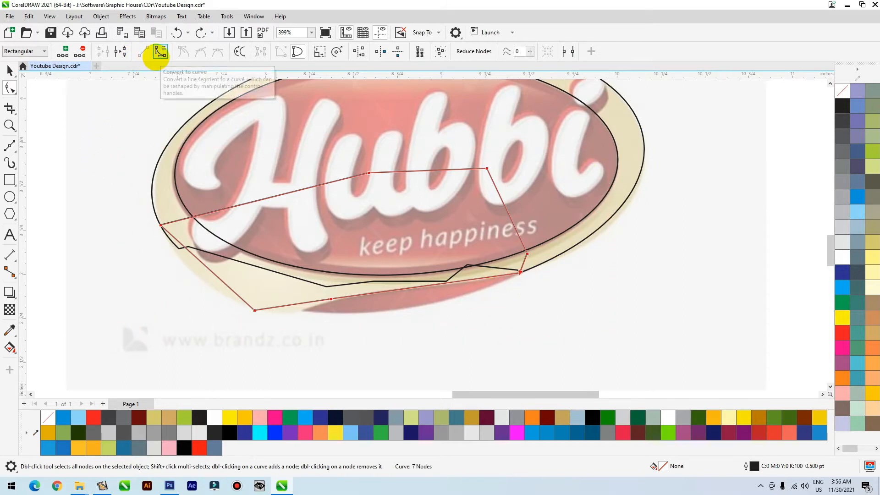
key("z")
left_click_drag(187, 246, 568, 353)
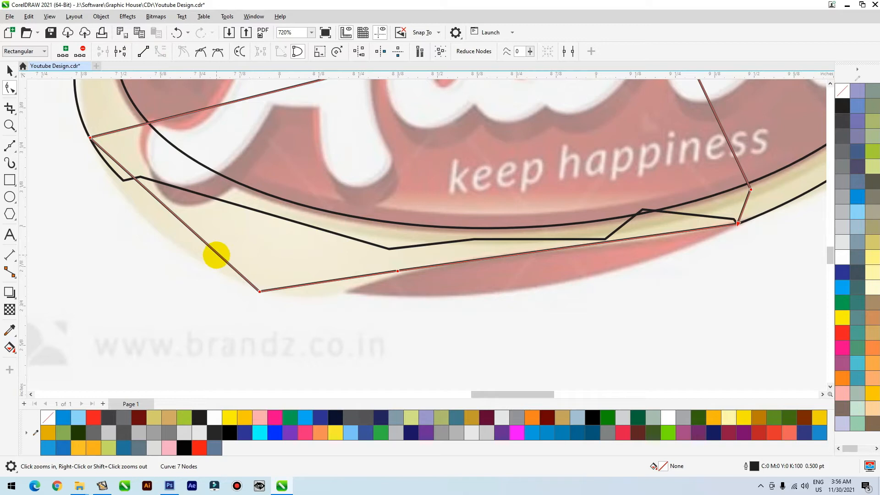
left_click(213, 255)
left_click_drag(214, 251, 191, 250)
left_click(339, 279)
left_click_drag(339, 279, 339, 294)
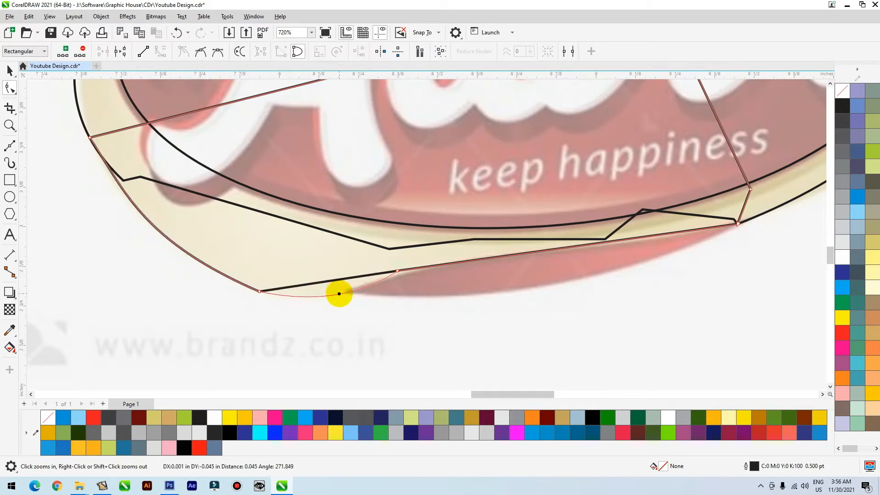
left_click_drag(532, 255, 534, 246)
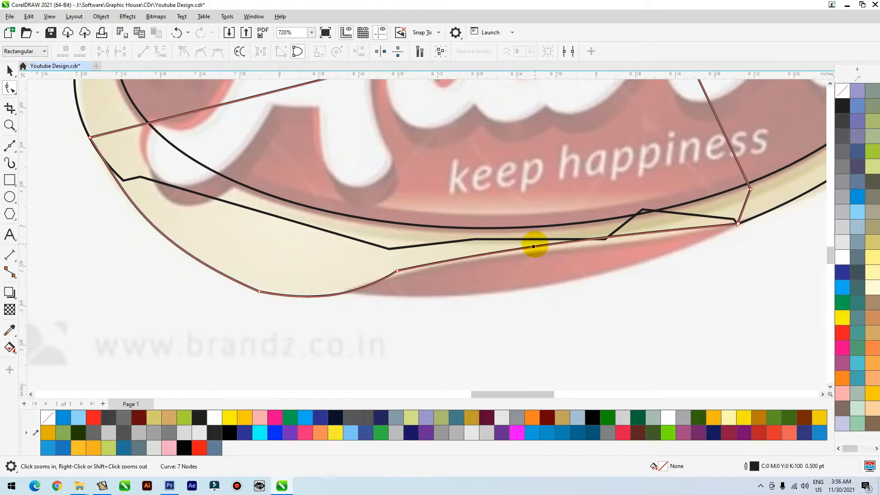
Replace the shape's nodes near the swoosh's left end and the lower-left bulge, smoothing the curve along the gold border
left_click_drag(415, 252, 384, 314)
key("Delete")
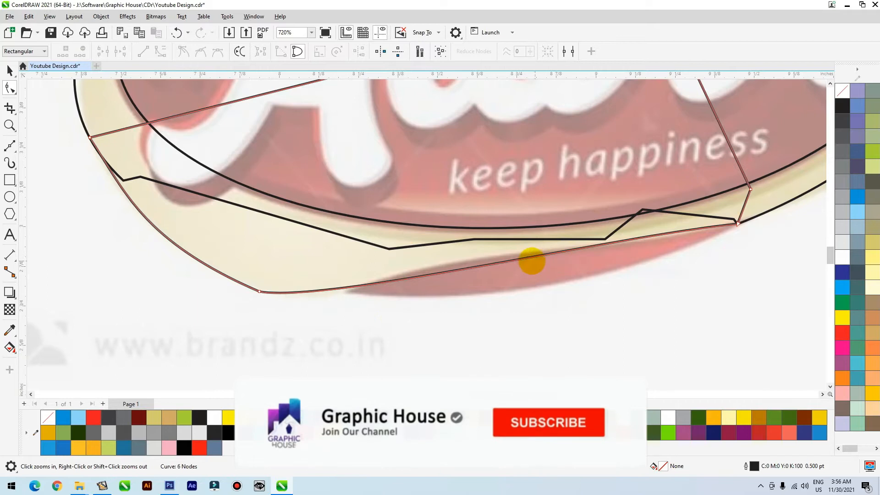
left_click_drag(527, 256, 527, 253)
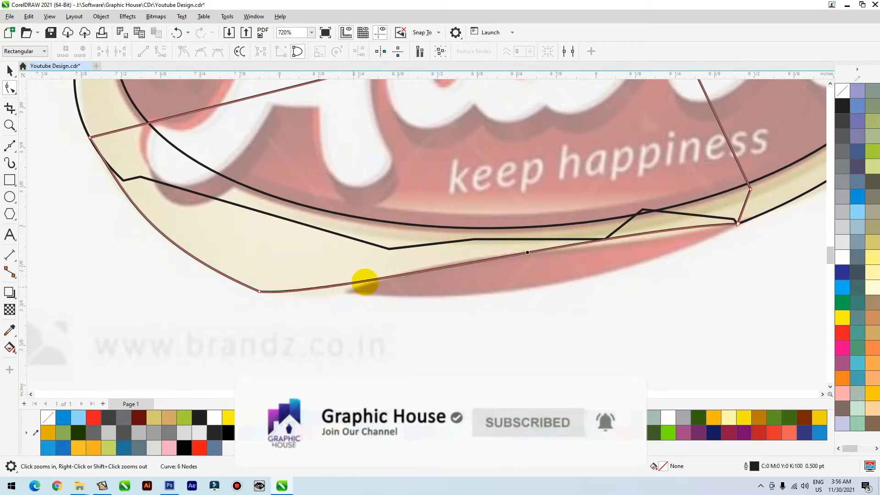
double_click(385, 277)
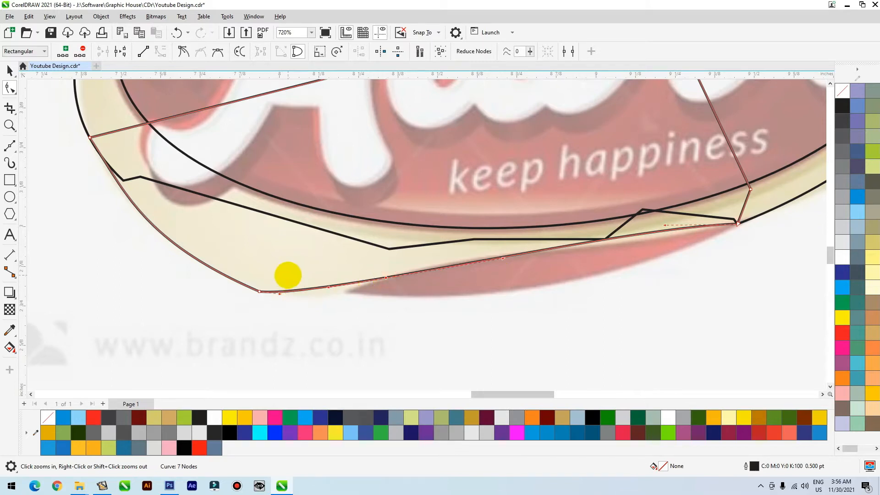
key("Escape")
left_click(177, 248)
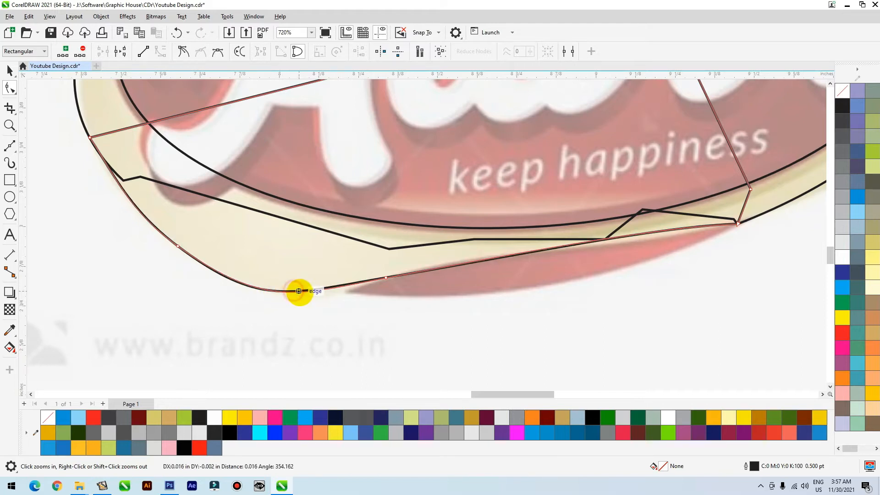
Weld the traced lower-left shape to the trimmed outer curve
scroll(360, 344, "down", 1)
scroll(360, 344, "down", 6)
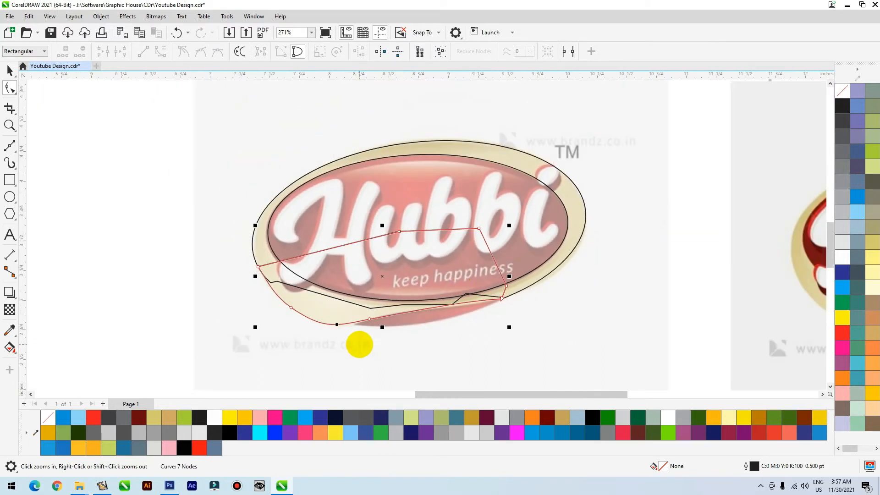
key("space")
left_click_drag(529, 285, 620, 179)
key("ctrl+z")
left_click(294, 309, "shift")
left_click_drag(290, 305, 289, 51)
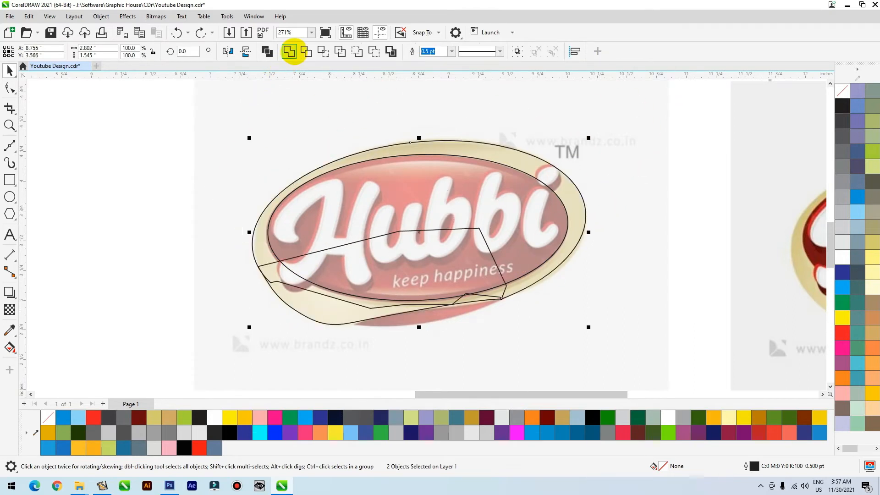
left_click(290, 51)
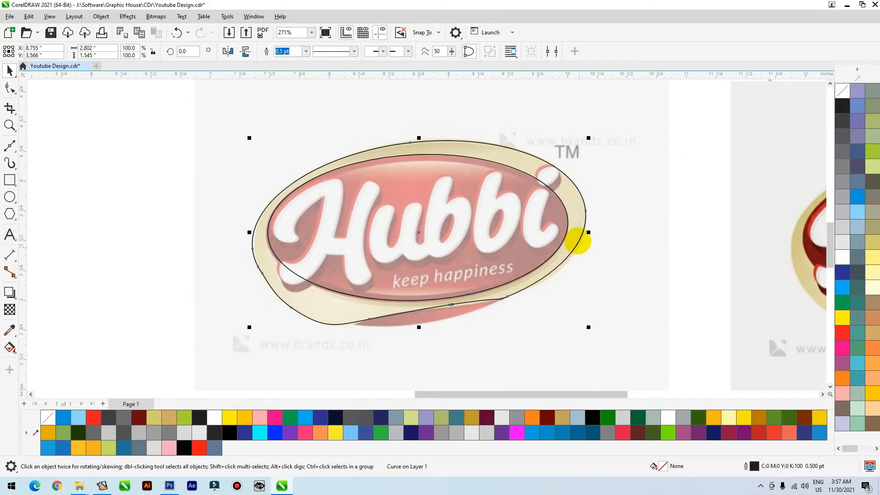
Delete the surplus nodes on the welded curve's lower-left side, near the swoosh's right end and at the small notch between them
key("F10")
left_click_drag(274, 257, 226, 282)
key("Delete")
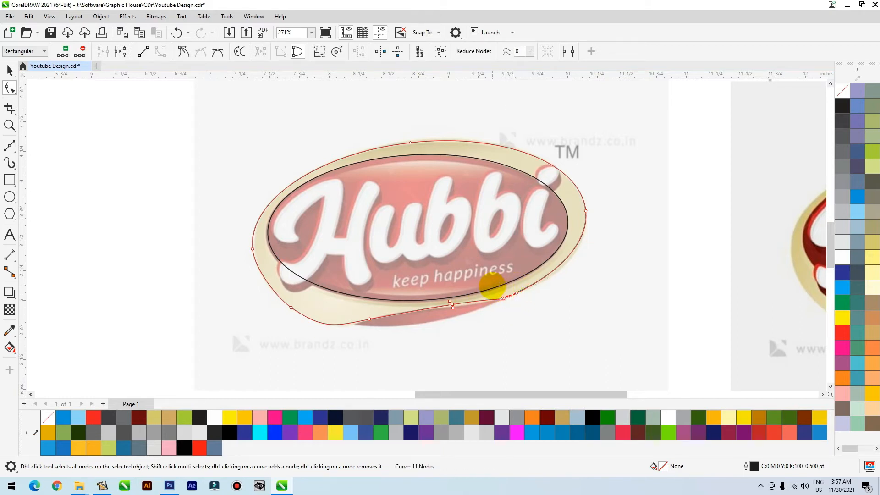
left_click_drag(493, 286, 509, 313)
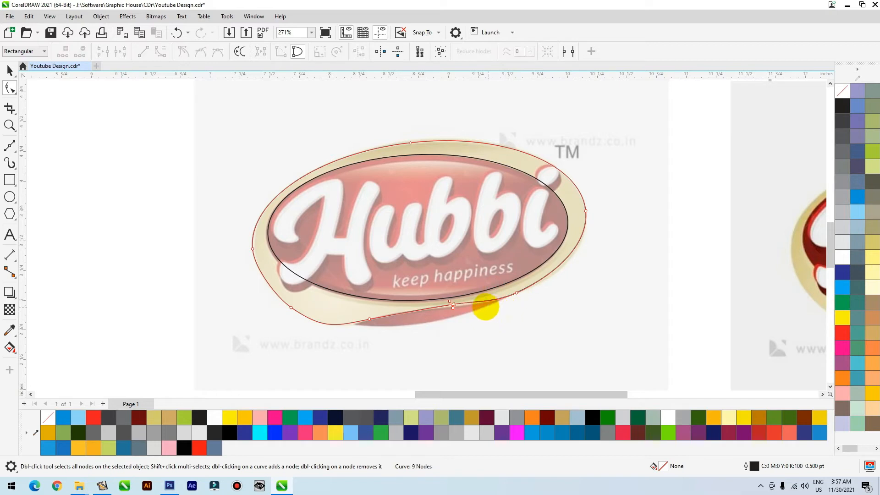
key("z")
left_click_drag(500, 271, 350, 322)
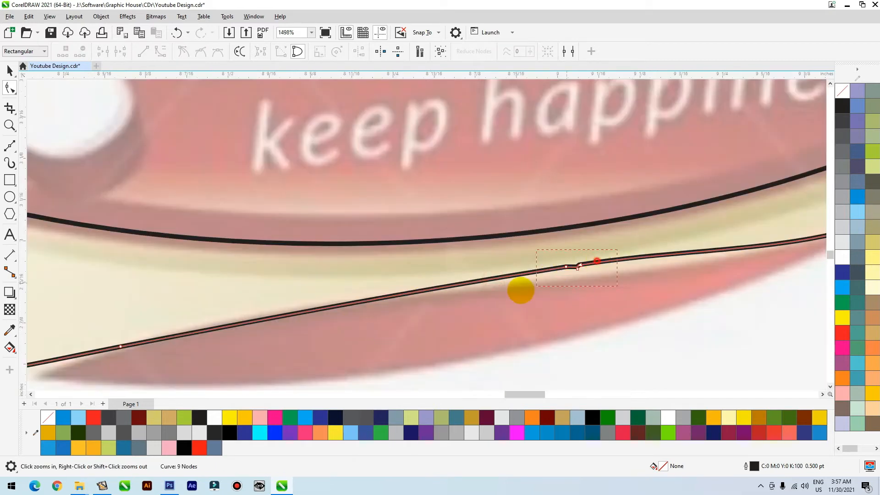
key("Delete")
Copy the inner ellipse to the empty area above the small Hubbi text, fill it black and remove its outline
right_click(491, 302)
right_click(492, 303)
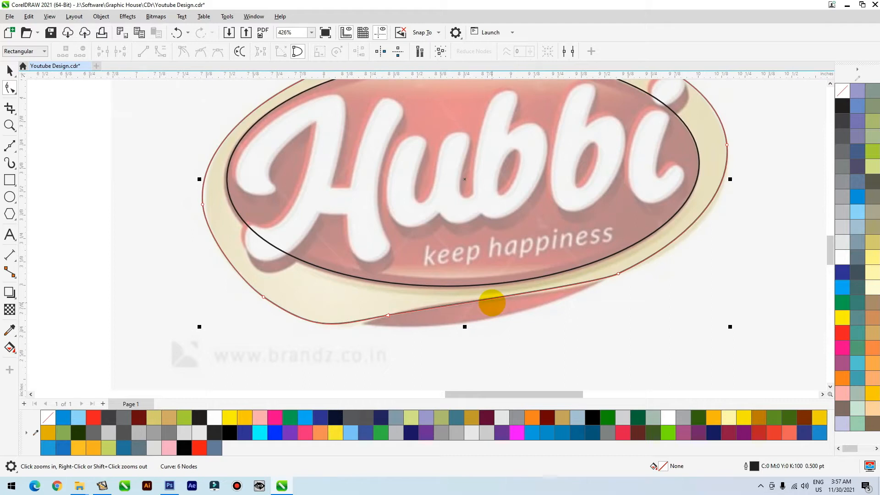
right_click(492, 302)
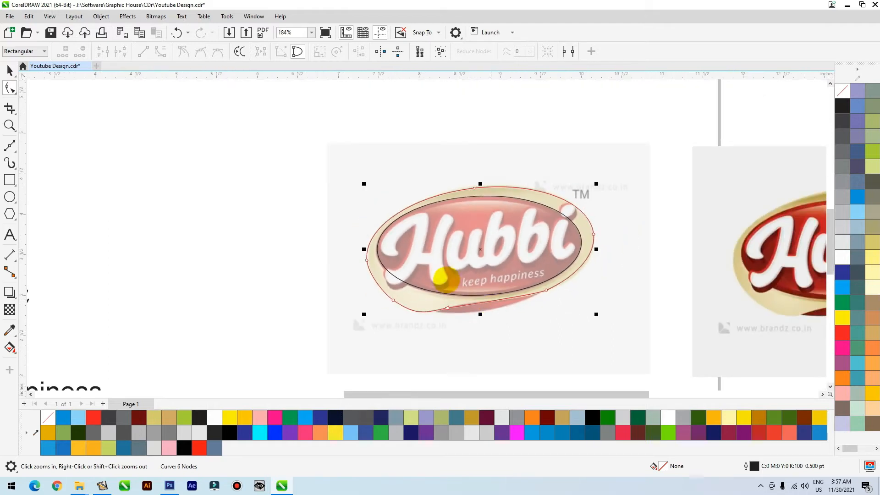
right_click(320, 296)
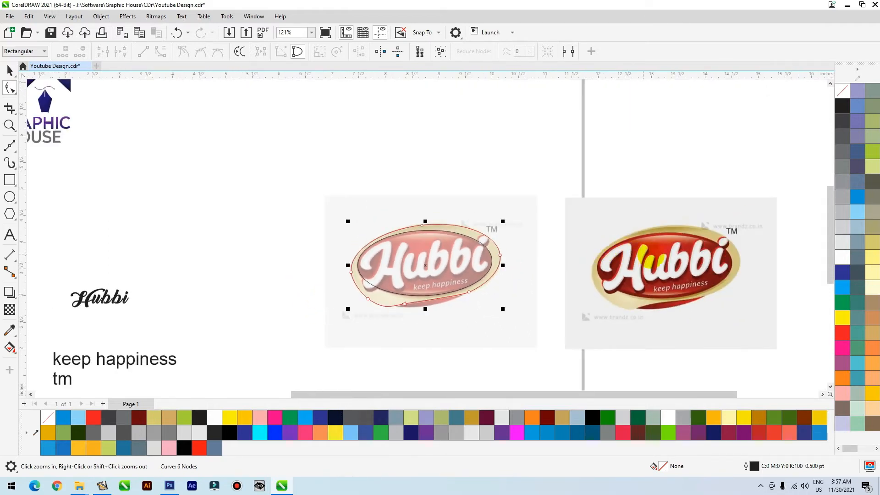
key("space")
left_click_drag(487, 246, 301, 110)
left_click(842, 105)
right_click(843, 91)
Duplicate the black ellipse in place, rotate the copy to about 20.8° and fill it blue (C100 M100 Y0 K0)
left_click(279, 169)
right_click(301, 110)
left_click(364, 128)
left_click(295, 180)
left_click(843, 274)
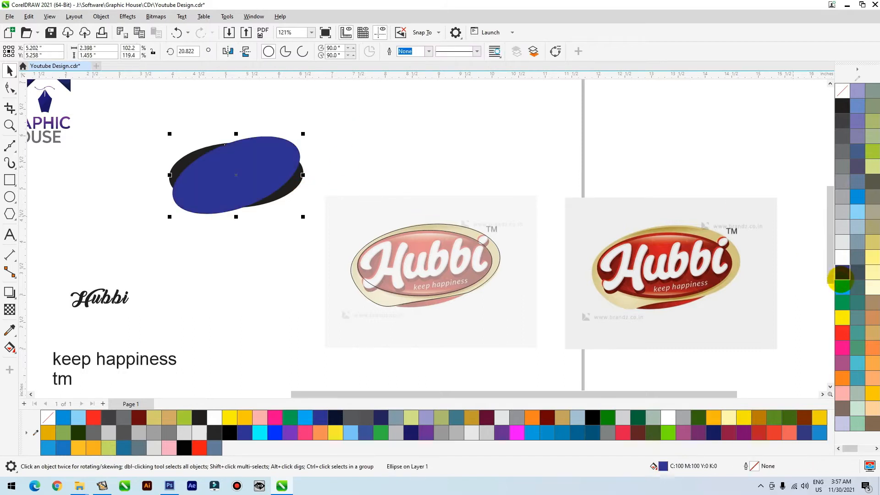
Enlarge the blue ellipse slightly, place an offset copy of it, and merge the two blue ellipses into one shape about 2.824 in wide
left_click_drag(303, 134, 311, 129)
left_click_drag(208, 212, 216, 220)
right_click(217, 220)
left_click(165, 196, "shift")
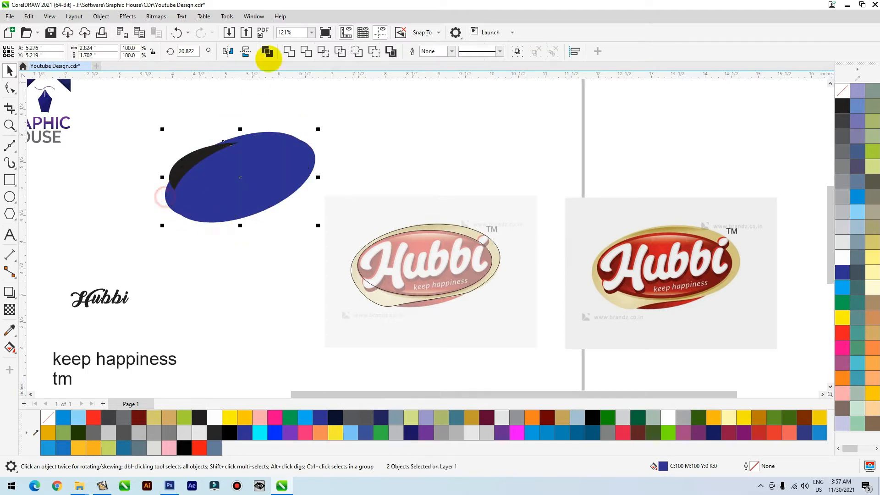
left_click(268, 52)
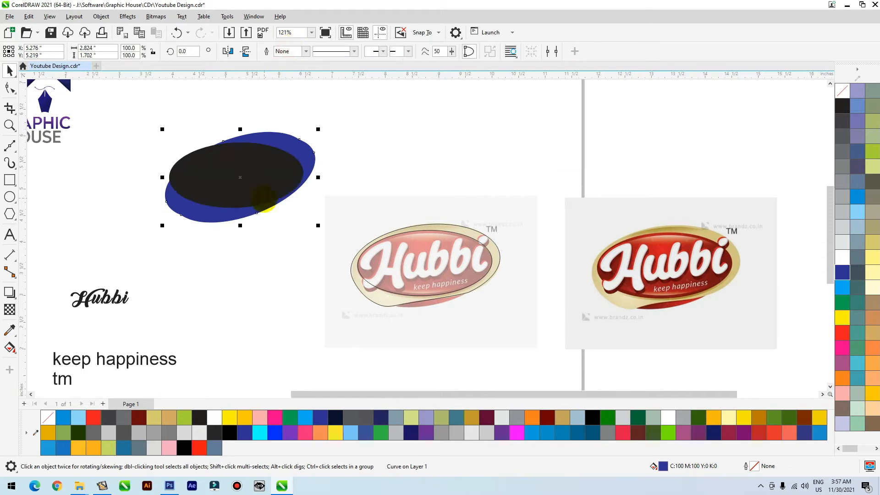
left_click(249, 183)
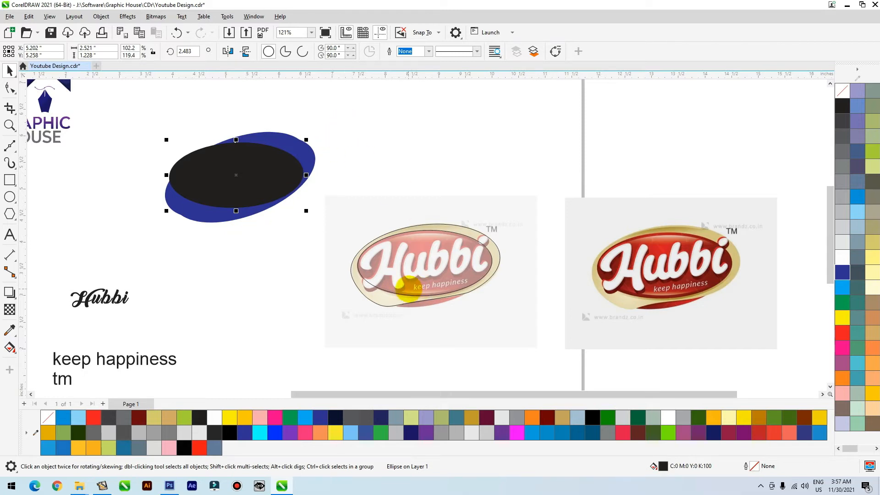
left_click(396, 294)
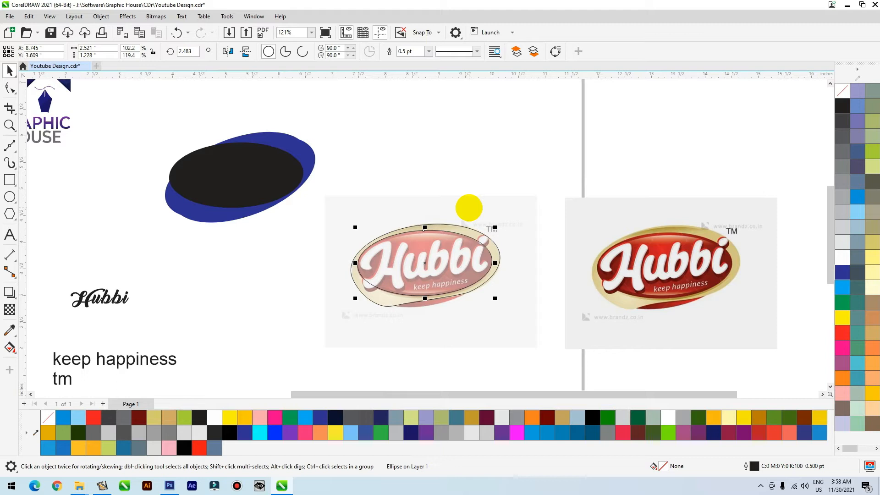
left_click(488, 191)
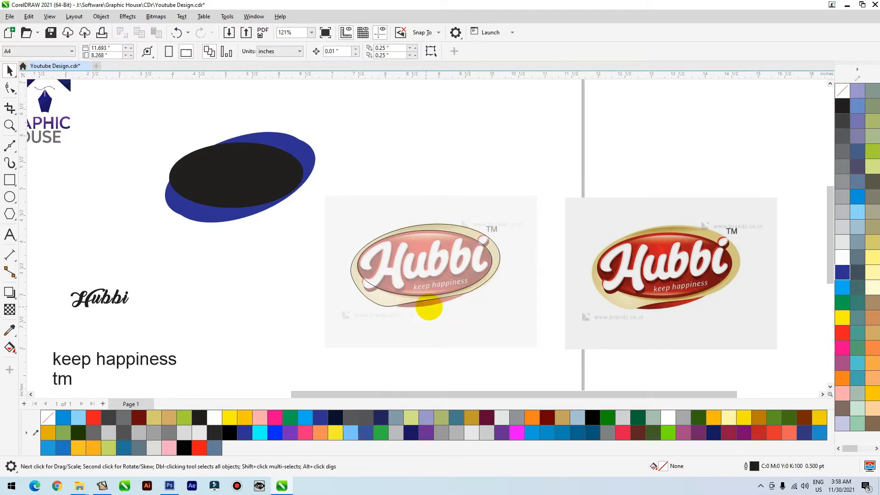
Draw an ellipse over the tagline and lower border and widen it leftward to about 1.805 in wide by 0.55 in high
key("z")
left_click_drag(524, 244, 354, 329)
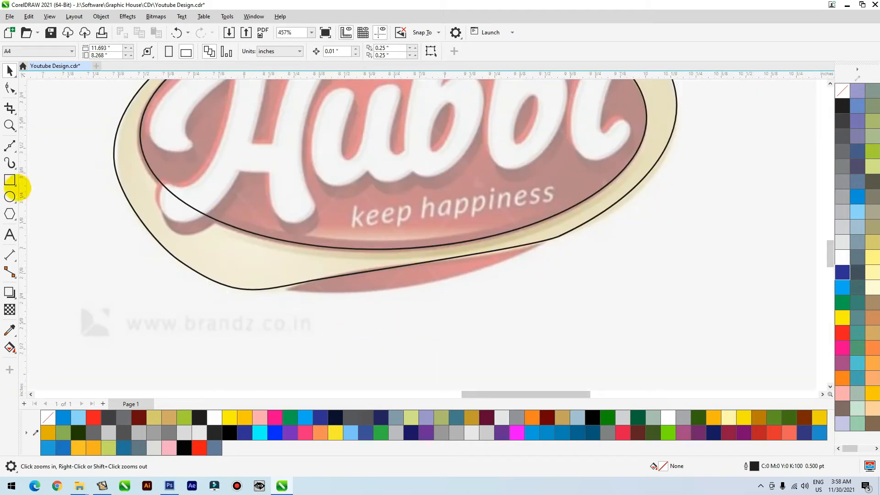
left_click(10, 197)
left_click_drag(254, 162, 561, 275)
key("space")
left_click_drag(251, 217, 192, 251)
left_click(307, 266)
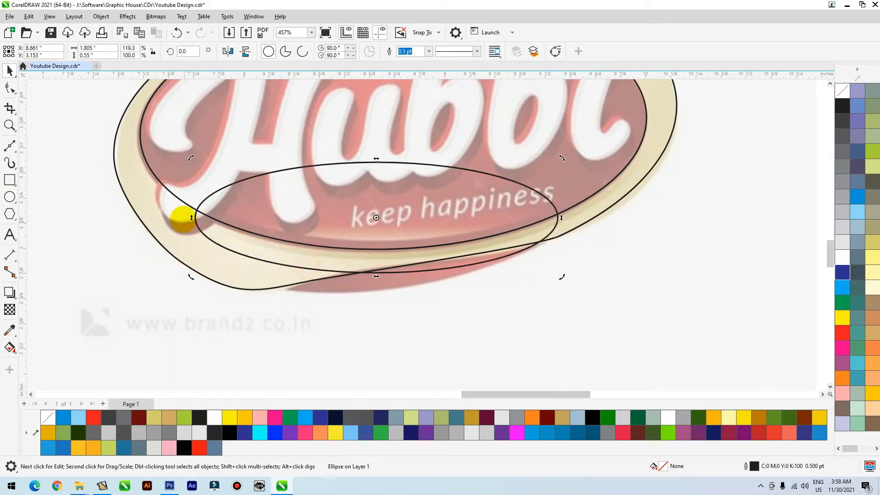
Rotate the swoosh ellipse to about 5° along the lower red swoosh, fill it blue (C100 M100 Y0 K0) and remove its outline
left_click_drag(190, 219, 207, 250)
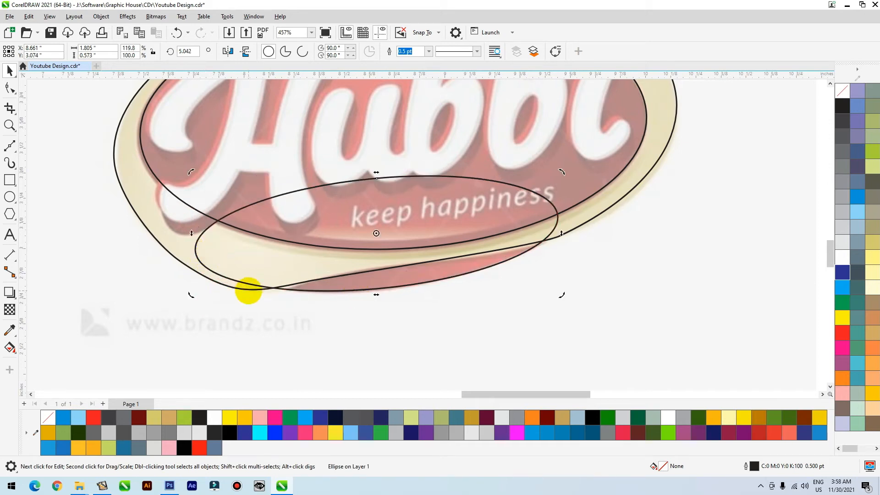
left_click(843, 274)
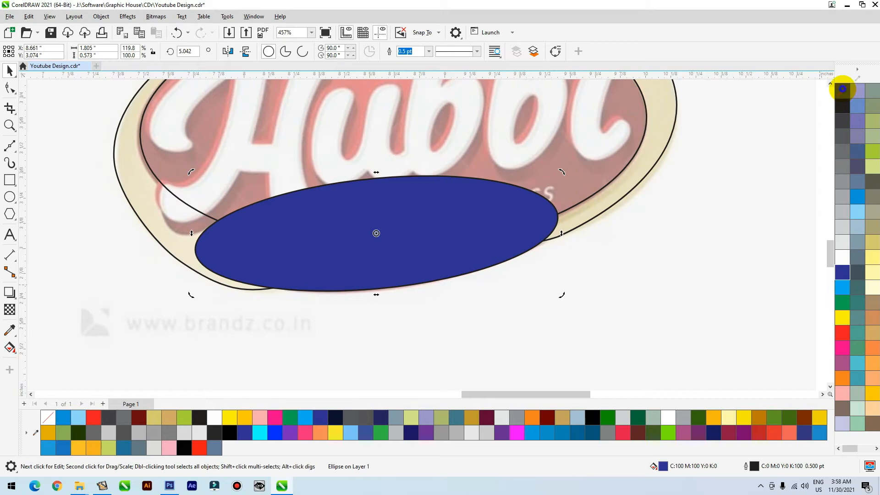
right_click(842, 90)
Fill the outer border shape cyan (C100 M0 Y0 K0) and bring it to the front
left_click(607, 208)
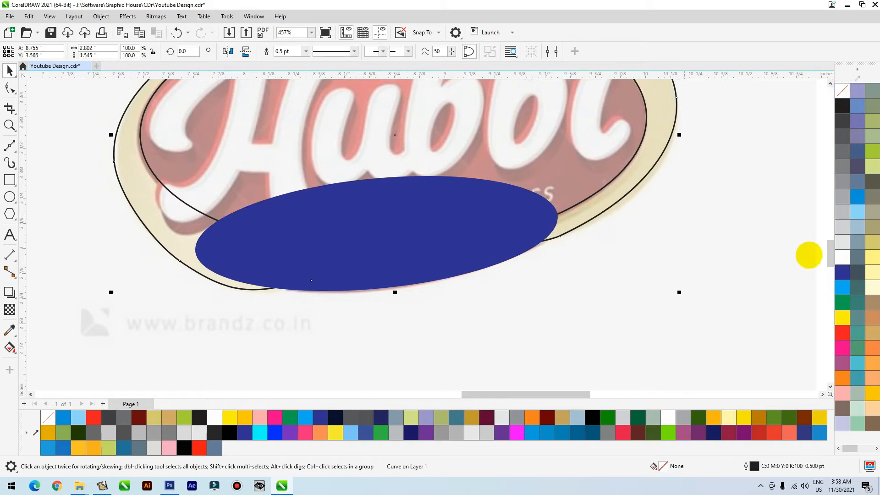
left_click(842, 288)
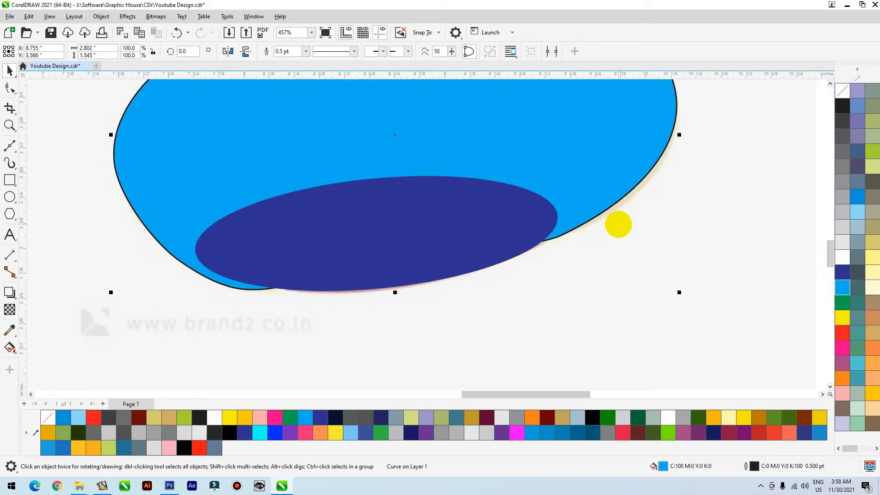
key("shift+Page_Up")
Bring the inner oval in front of the cyan border shape and send the blue swoosh ellipse behind it
scroll(598, 262, "down", 1)
left_click_drag(183, 127, 622, 316)
key("shift+Page_Up")
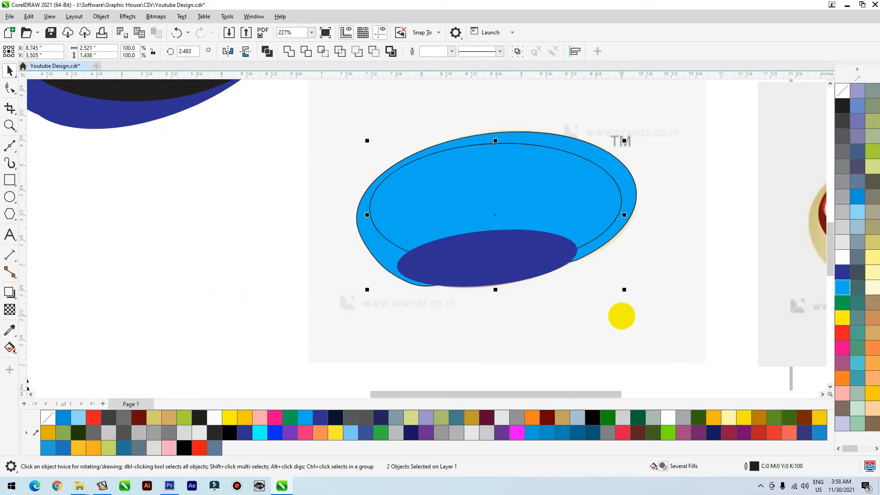
left_click(197, 248)
left_click(511, 294)
key("ctrl+Page_Down")
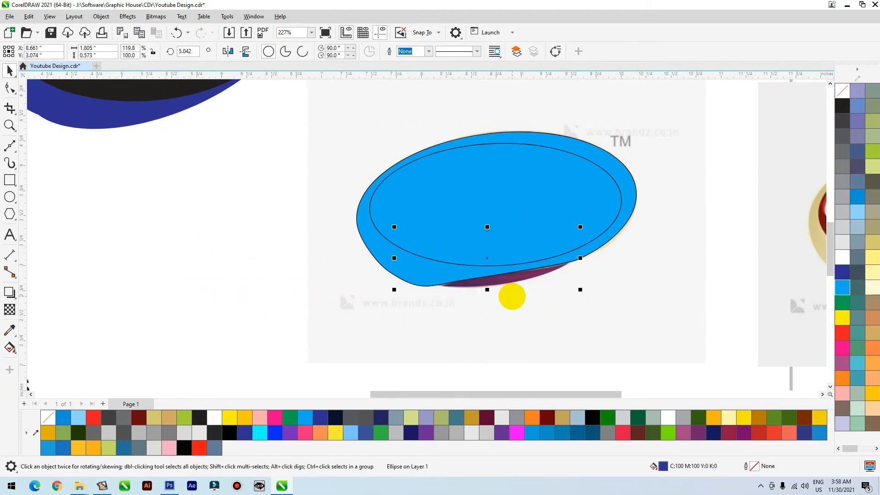
Unlock and delete the faded reference bitmap, and shift the three traced shapes slightly down and to the left
scroll(519, 299, "down", 1)
right_click(458, 322)
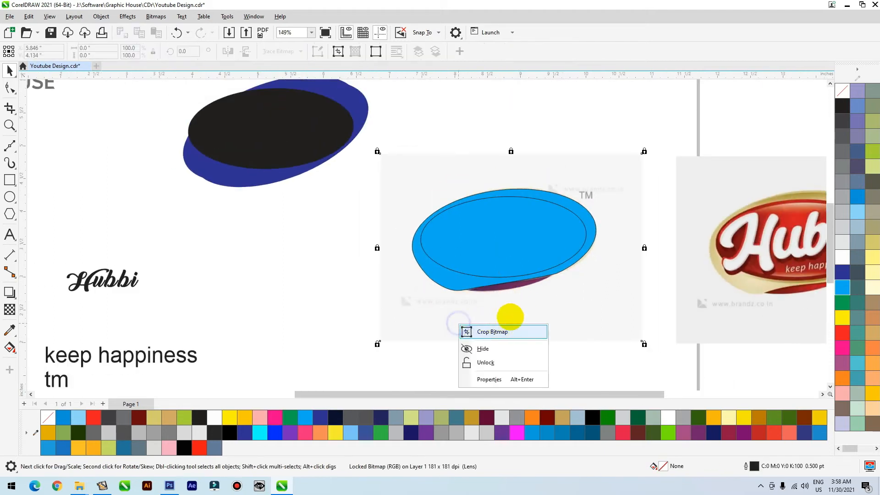
left_click(495, 362)
left_click_drag(438, 326, 479, 338)
key("Delete")
left_click_drag(404, 314, 644, 169)
left_click_drag(534, 232, 523, 243)
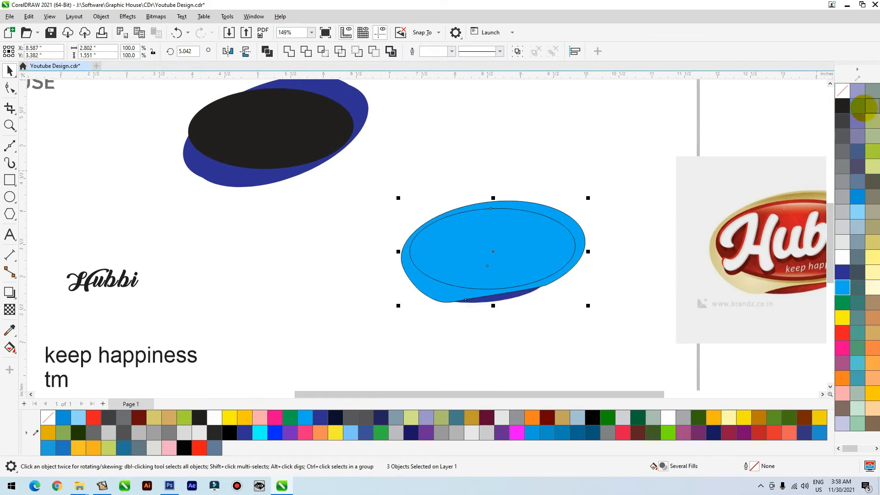
left_click(606, 216)
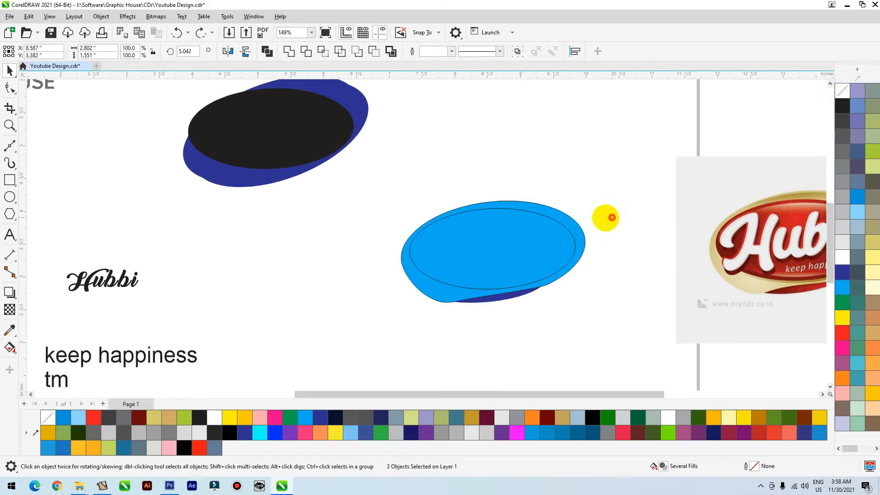
left_click_drag(575, 245, 546, 244)
key("ctrl+z")
Fill the inner oval red
left_click(578, 250)
left_click(576, 251)
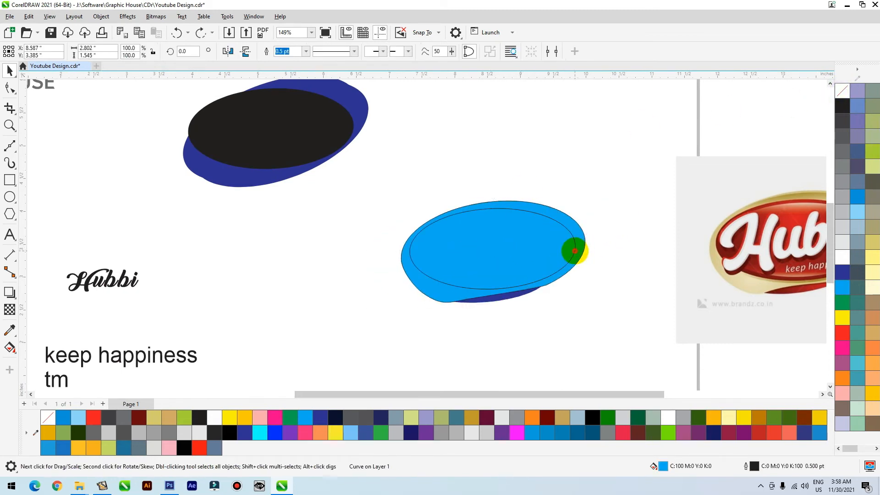
left_click(847, 335)
Shift the three logo shapes to the right as a group and remove their outlines
left_click_drag(627, 175, 357, 359)
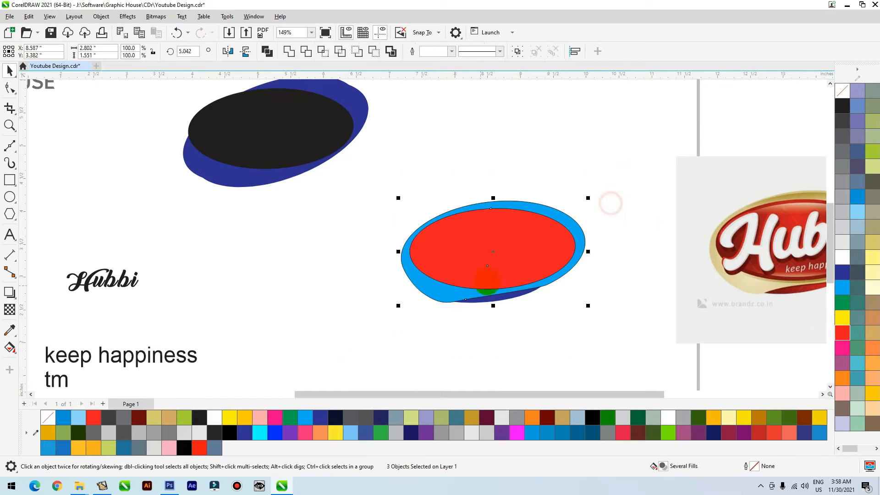
left_click_drag(488, 279, 503, 266)
right_click(844, 93)
left_click_drag(525, 239, 533, 250)
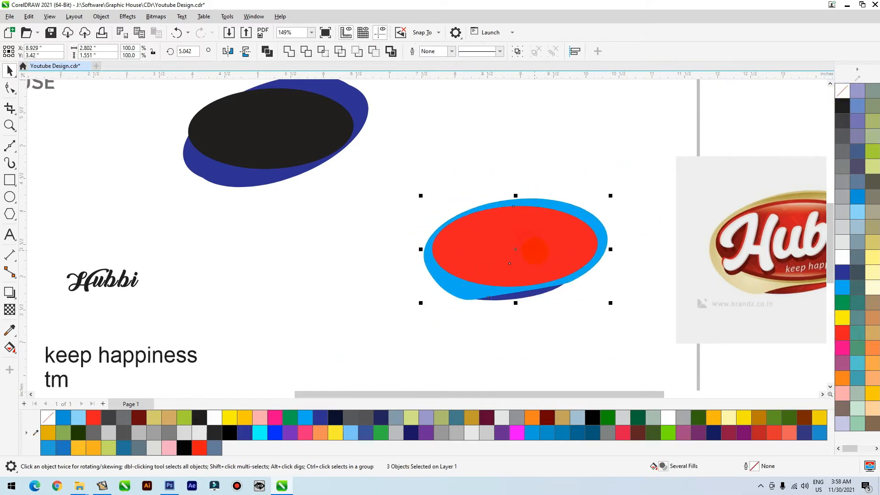
Move the full-color reference logo closer to the traced shapes and delete the spare black and blue ellipses near the Graphic House logo
scroll(490, 305, "down", 1)
left_click_drag(661, 273, 628, 268)
left_click(315, 181)
key("Delete")
left_click(318, 196)
key("Delete")
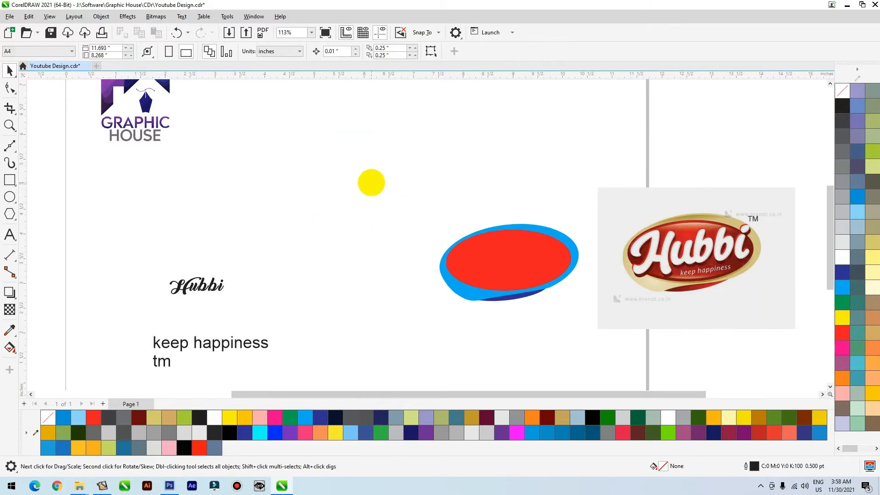
Move the traced shapes and the reference logo together to the left, and frame them side by side
left_click_drag(371, 183, 719, 364)
left_click(683, 286, "shift")
left_click_drag(663, 285, 526, 277)
key("z")
left_click_drag(304, 198, 642, 314)
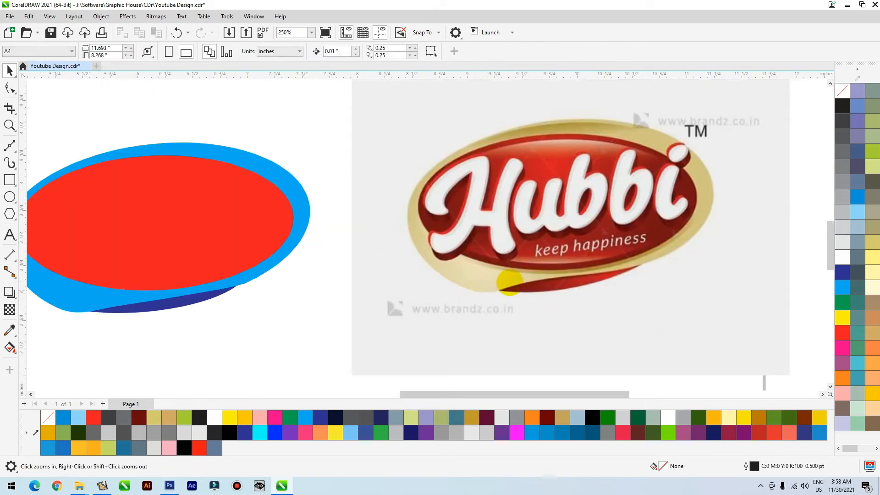
scroll(515, 277, "down", 1)
key("F2")
left_click_drag(692, 132, 134, 355)
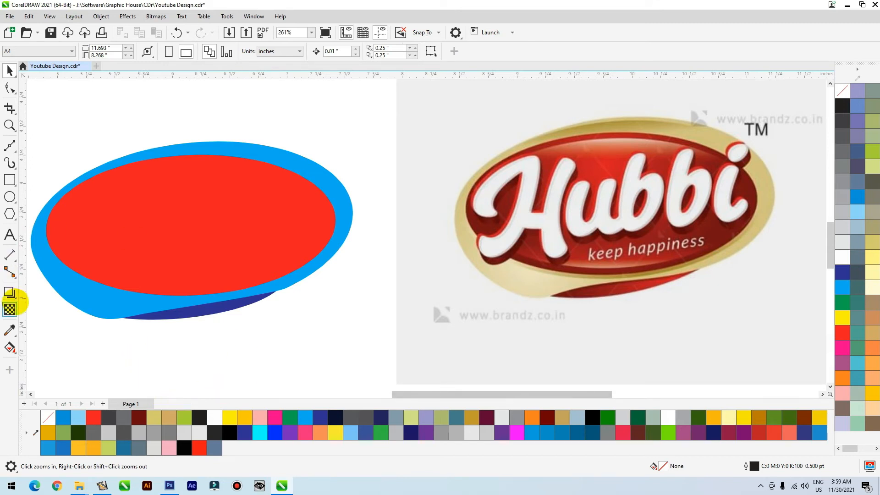
Sample the cream color (#E6DAB0) from the lower border of the reference logo and fill the cyan border shape with it
left_click(10, 330)
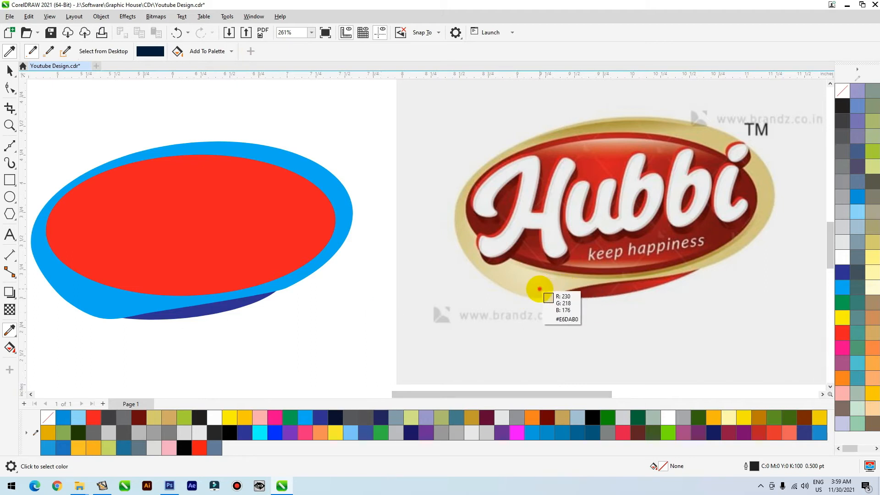
left_click(539, 290)
left_click(100, 304)
key("space")
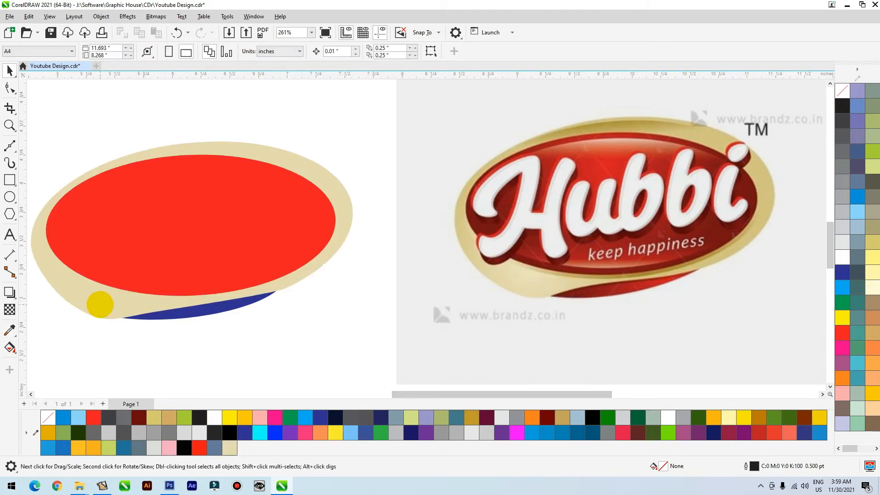
Give the border a linear fountain fill from lower left to upper right, ending in gold (#CFC178) sampled from the reference
left_click(101, 308)
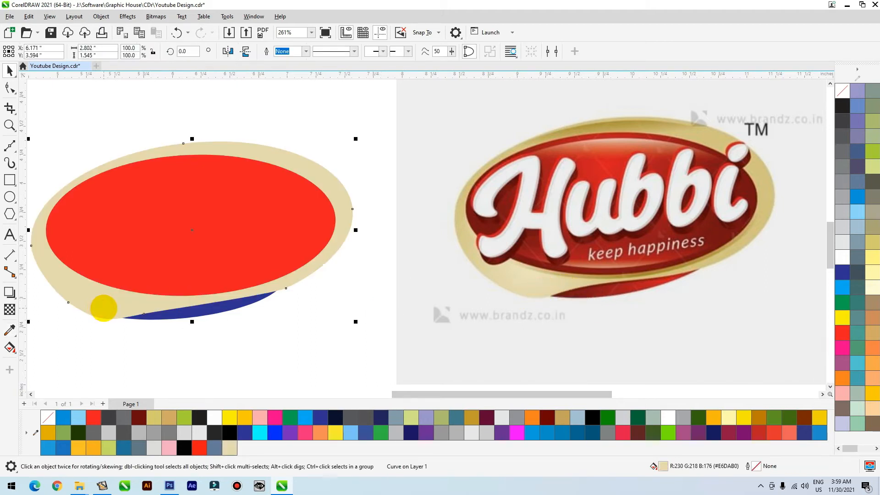
key("g")
left_click_drag(99, 310, 310, 159)
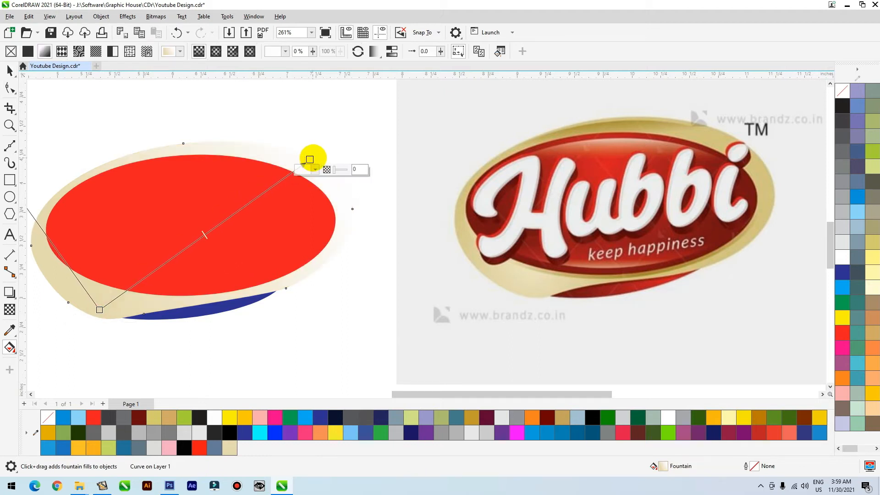
left_click(315, 169)
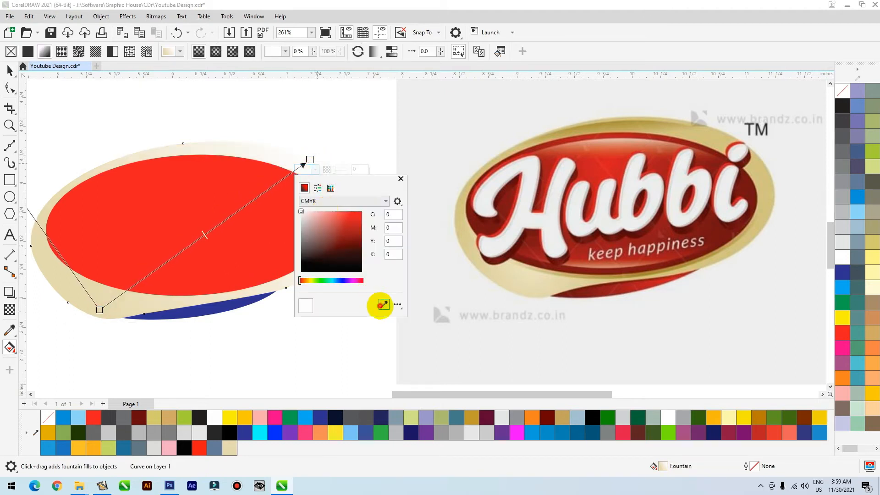
left_click(383, 305)
left_click(699, 130)
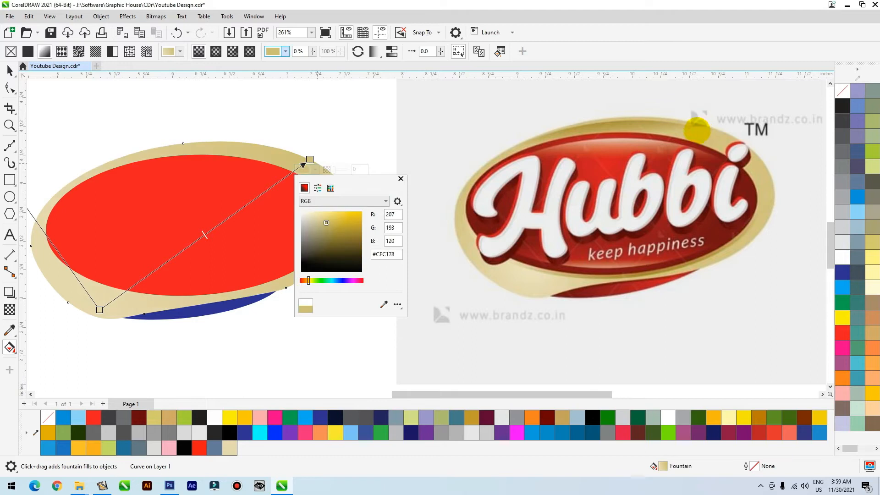
Move the fountain fill's end point slightly outward and set its end color to a deeper gold (#C9B863)
left_click(310, 160)
left_click_drag(308, 157, 315, 155)
left_click(320, 165)
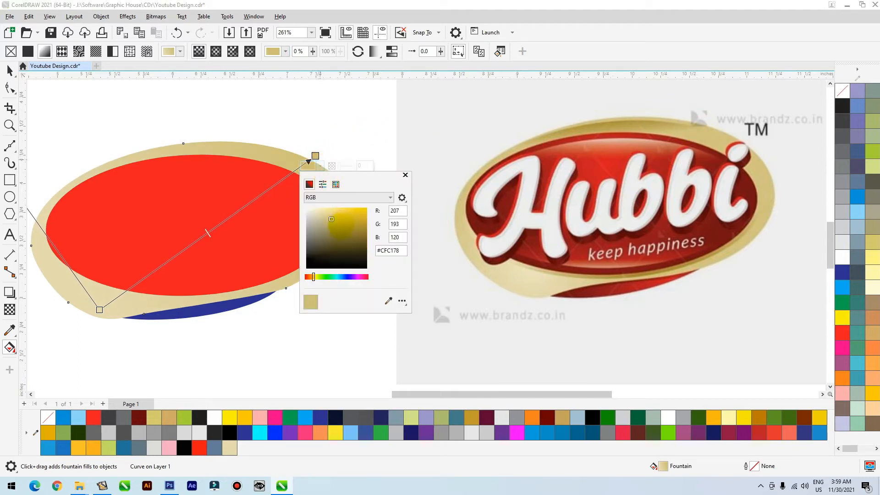
left_click_drag(331, 220, 329, 218)
left_click(340, 224)
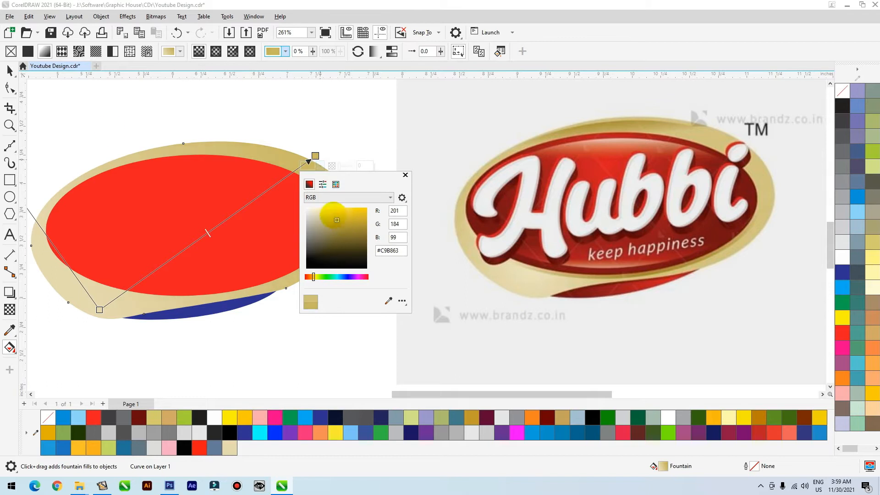
left_click(10, 69)
left_click(247, 108)
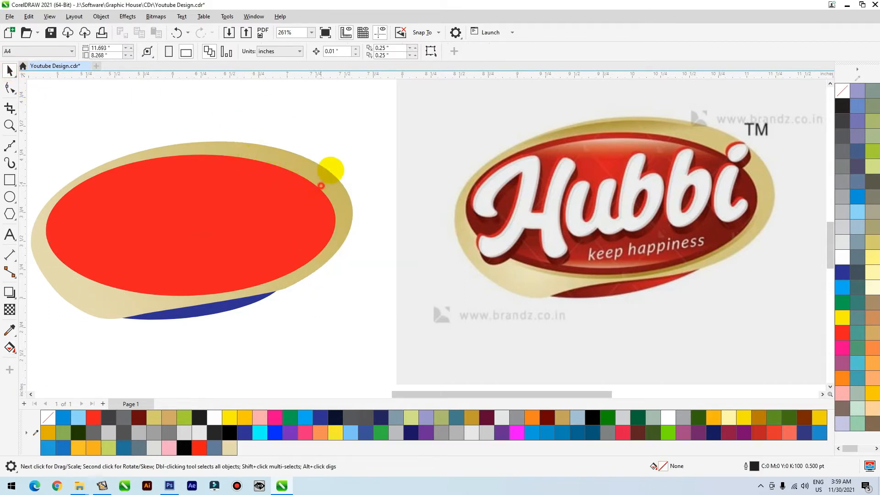
Place a copy of the gold border scaled to 98.3% over the original, offset toward its lower left, and fill it cream (#E6DAB0)
left_click(323, 183)
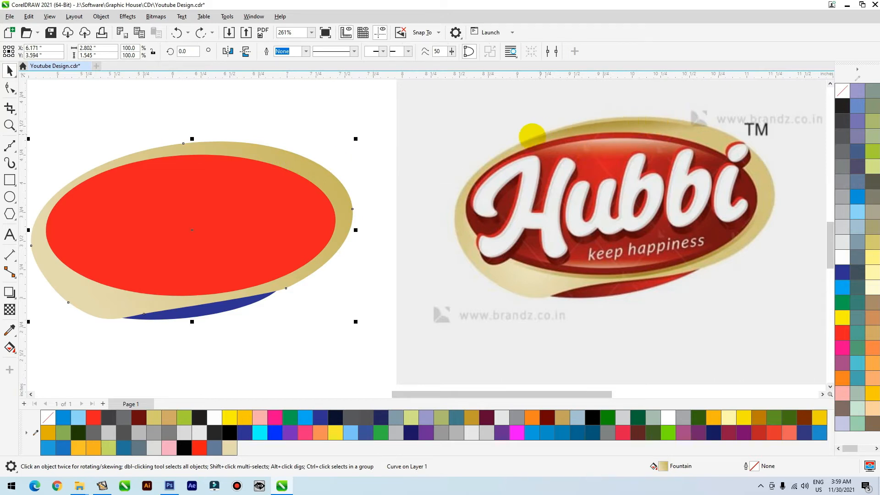
left_click_drag(339, 200, 289, 222)
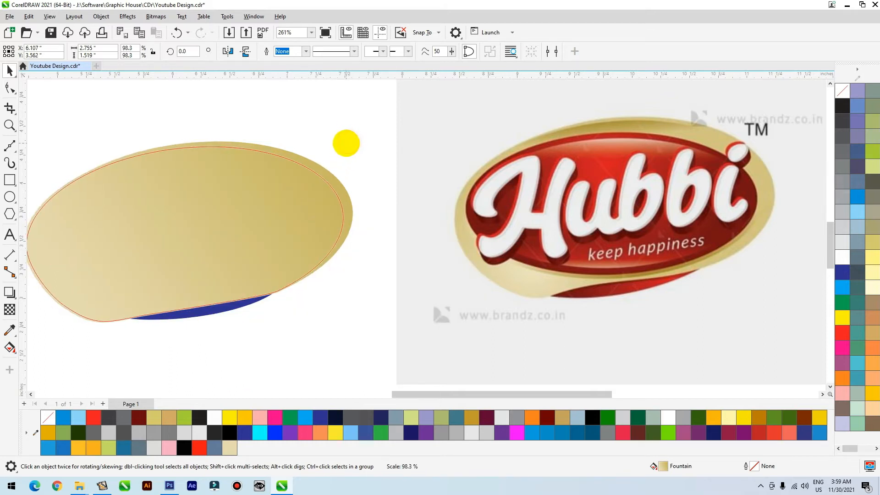
left_click(284, 197)
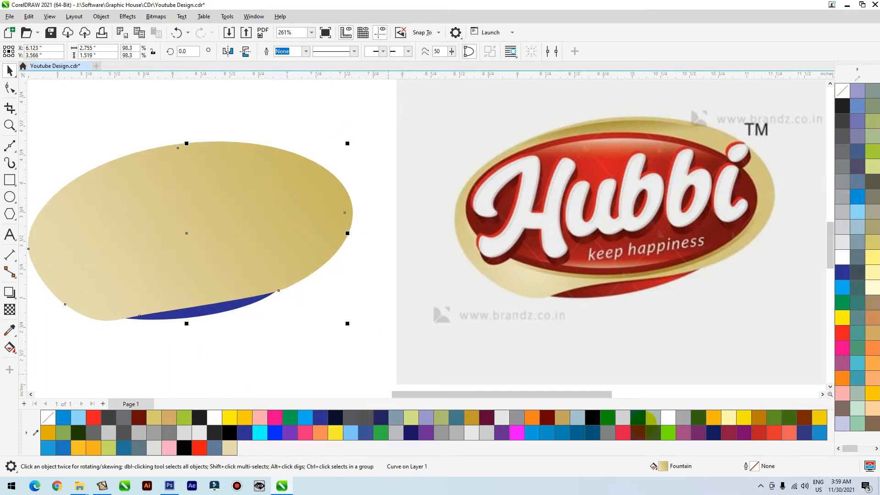
left_click(229, 447)
left_click_drag(284, 241, 287, 240)
Sample the dark gold (#B6A452) from the reference border's upper edge and fill the border copy with it
left_click(9, 329)
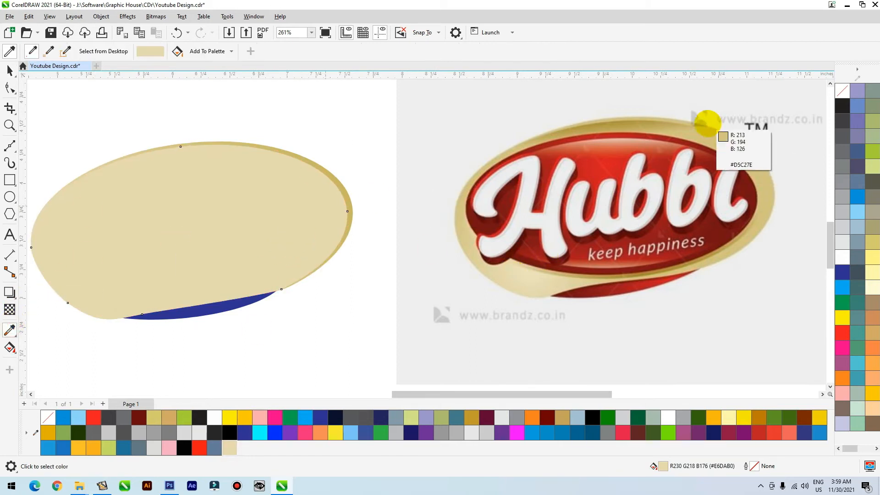
left_click(641, 123)
left_click(275, 168)
key("space")
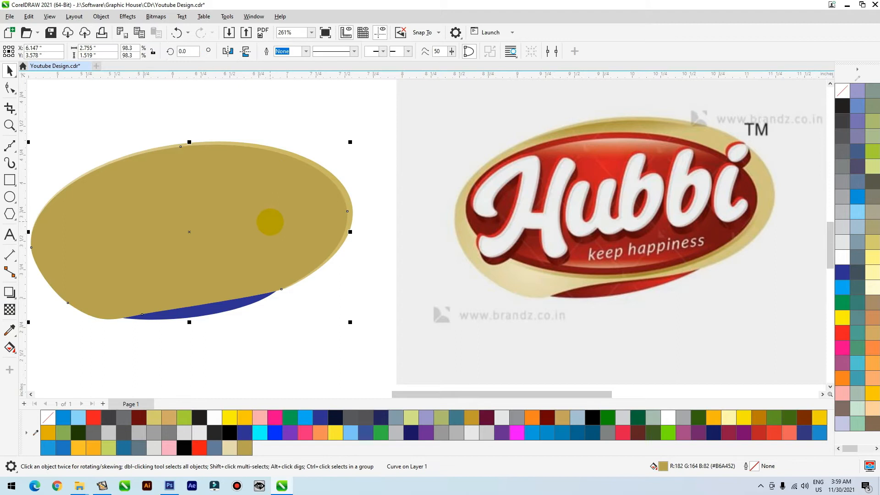
Apply a linear transparency to the dark gold copy, fading from its upper edge to the middle of the oval
left_click(10, 309)
left_click_drag(220, 139, 206, 215)
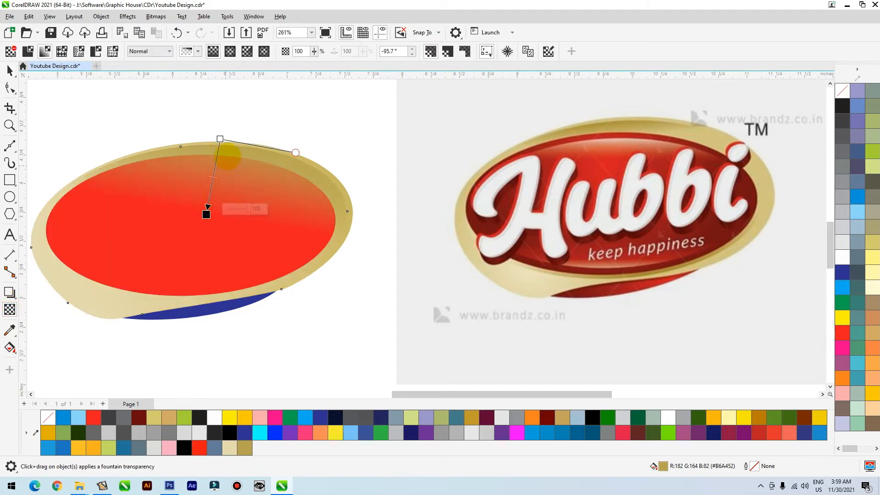
left_click_drag(222, 136, 224, 132)
key("ctrl+z")
key("space")
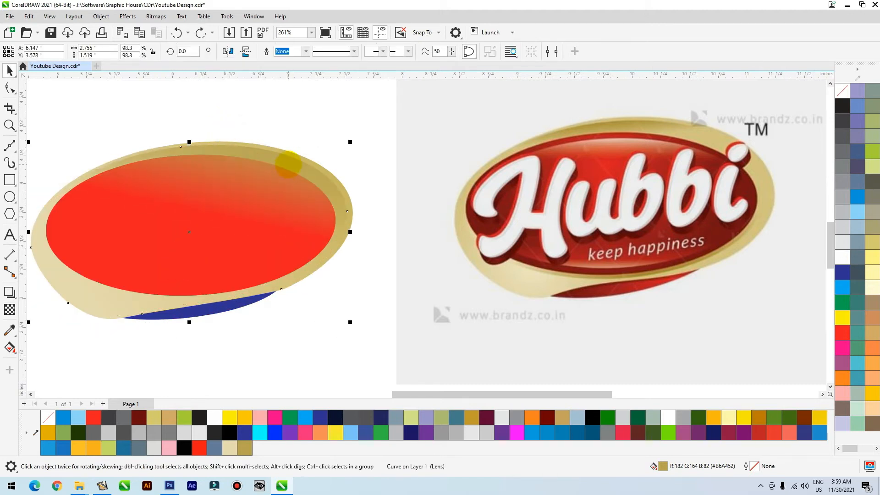
PowerClip the transparent dark gold copy inside the gradient gold border shape
right_click(287, 161)
left_click(220, 185)
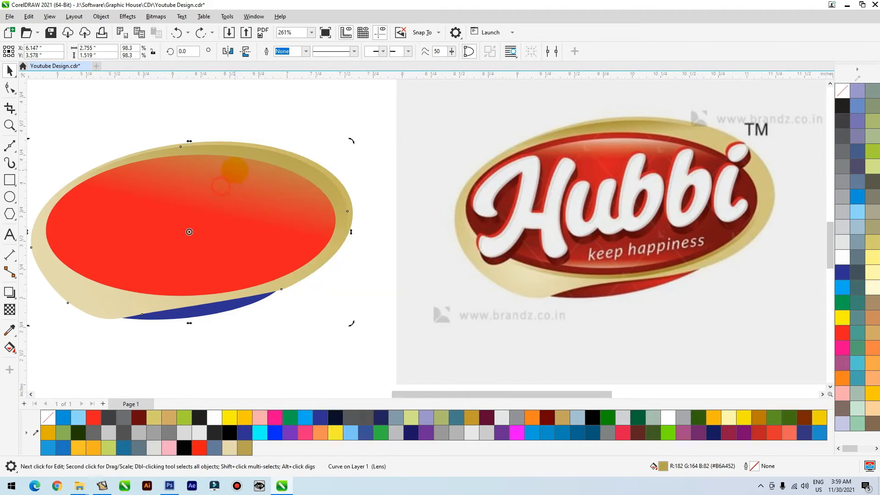
right_click(245, 161)
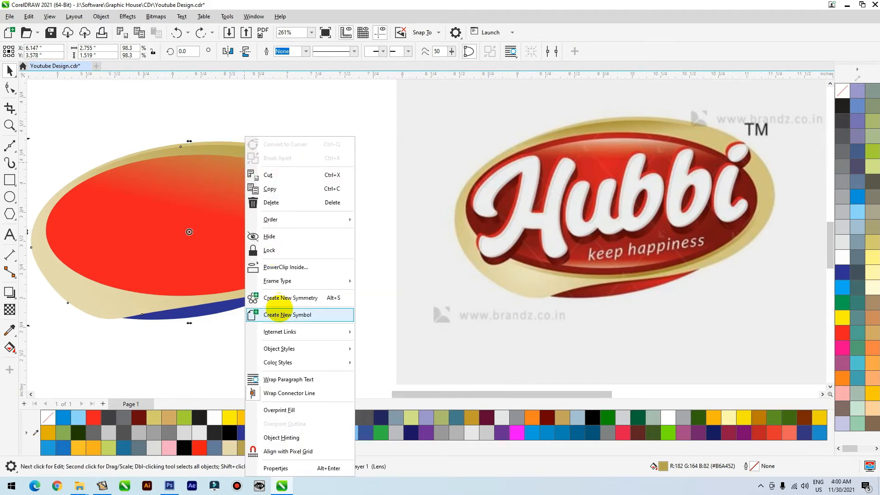
left_click(272, 264)
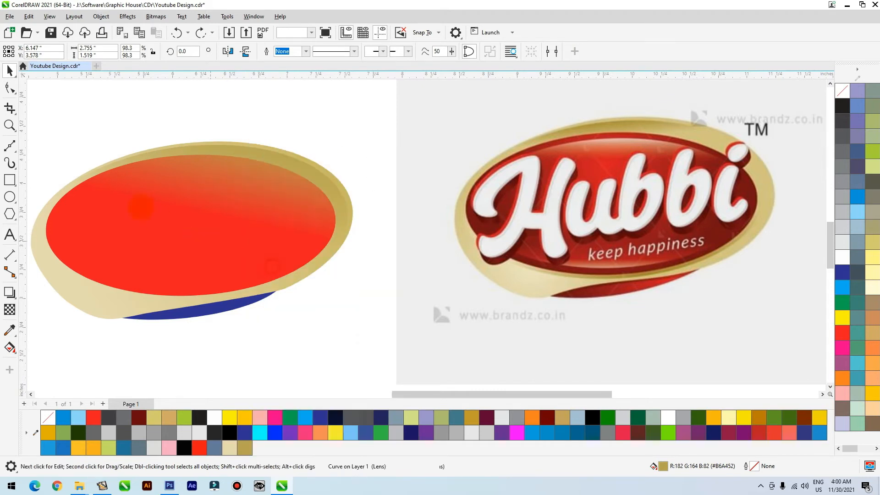
left_click(119, 158)
left_click_drag(130, 157, 221, 118)
key("ctrl+z")
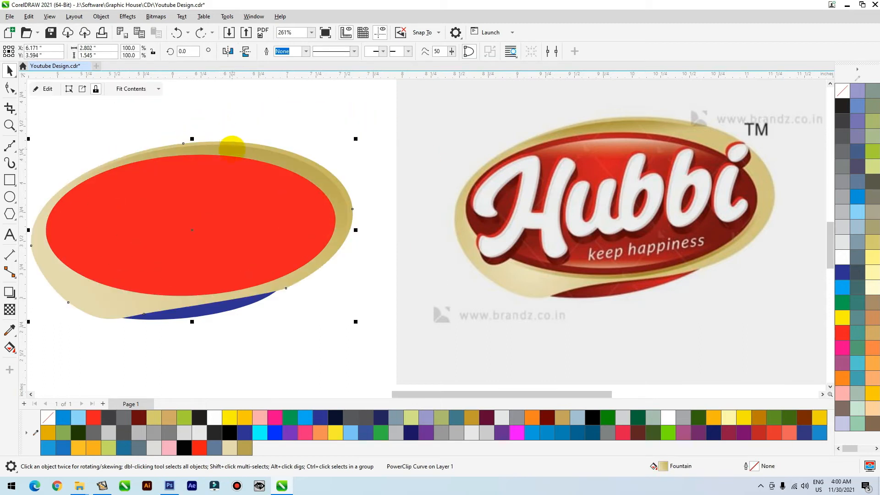
Sample the dark red (#741213) from the reference oval's lower right and fill the red oval with it
left_click(350, 290)
left_click(216, 236)
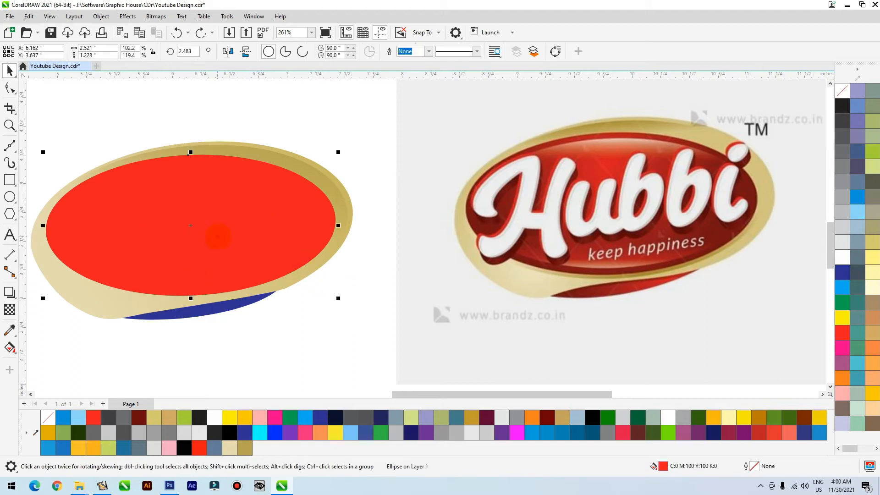
left_click(10, 327)
left_click(729, 257)
left_click(223, 254)
Apply a vertical linear gradient to the oval, from dark red at its lower edge to a red sampled from the reference
left_click(10, 347)
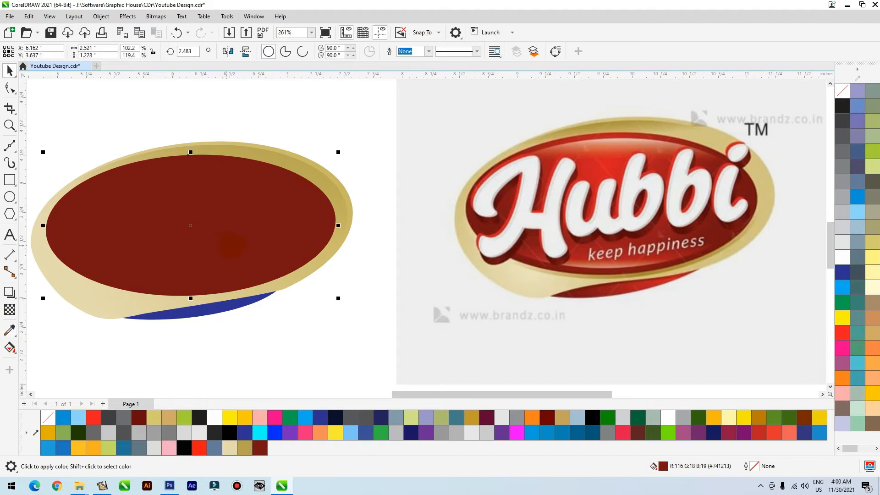
left_click_drag(194, 291, 195, 189)
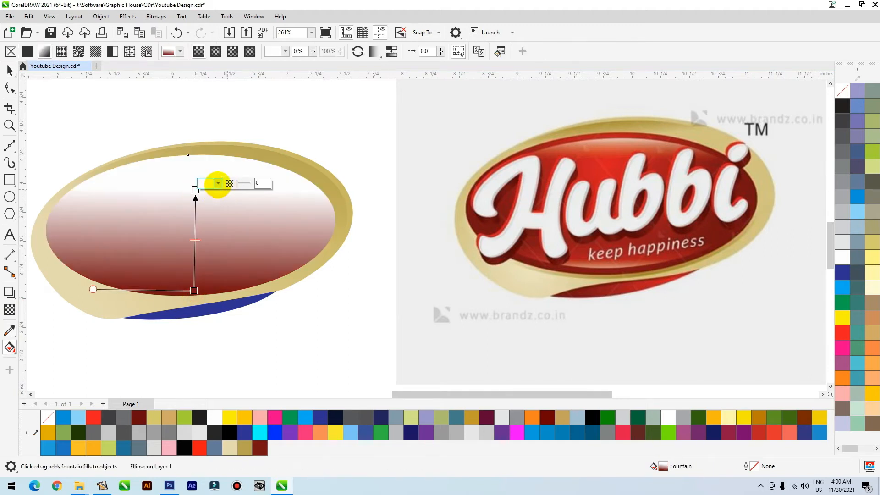
left_click(218, 184)
left_click(287, 319)
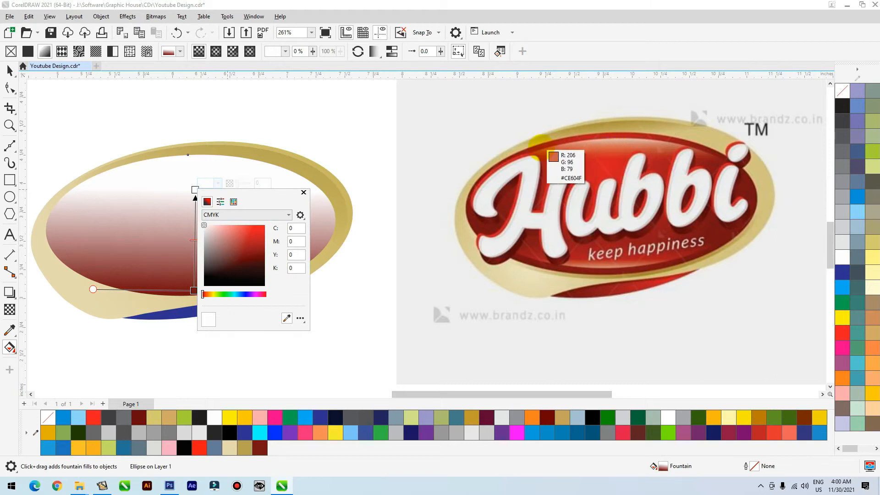
left_click(542, 139)
left_click(330, 118)
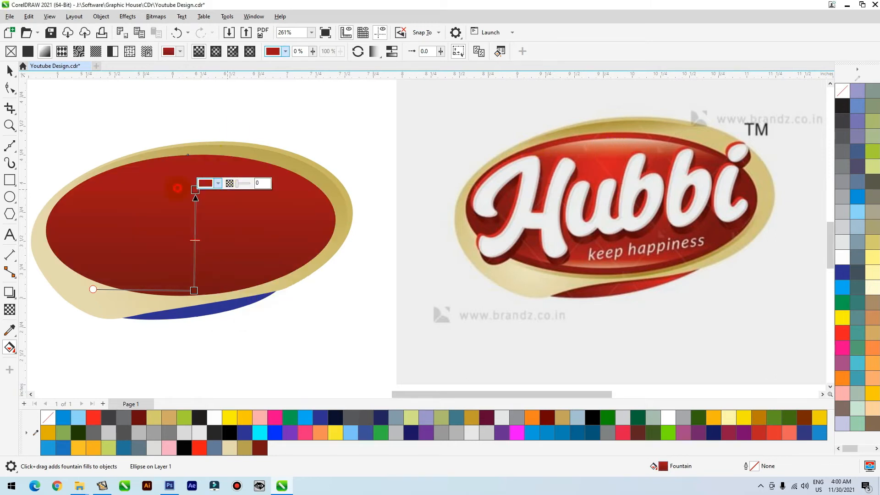
Raise the gradient's dark start point within the oval and set its upper color to a brighter red (#B51217)
mouse_move(200, 271)
left_mouse_down()
mouse_move(205, 252)
mouse_move(195, 260)
left_mouse_up()
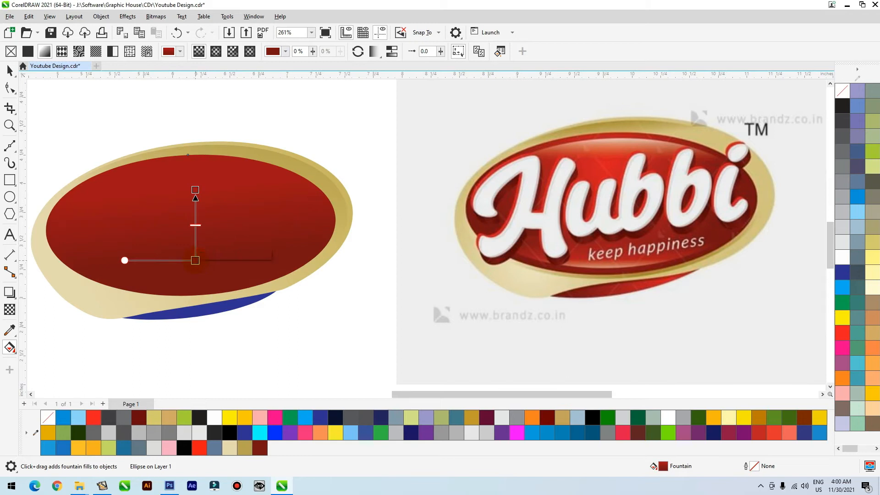
left_click(195, 190)
left_click(219, 184)
left_click(220, 185)
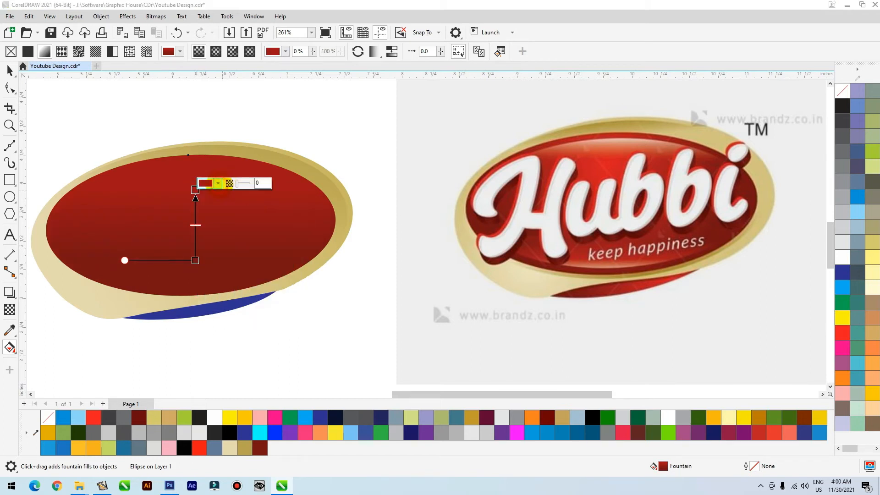
left_click(219, 184)
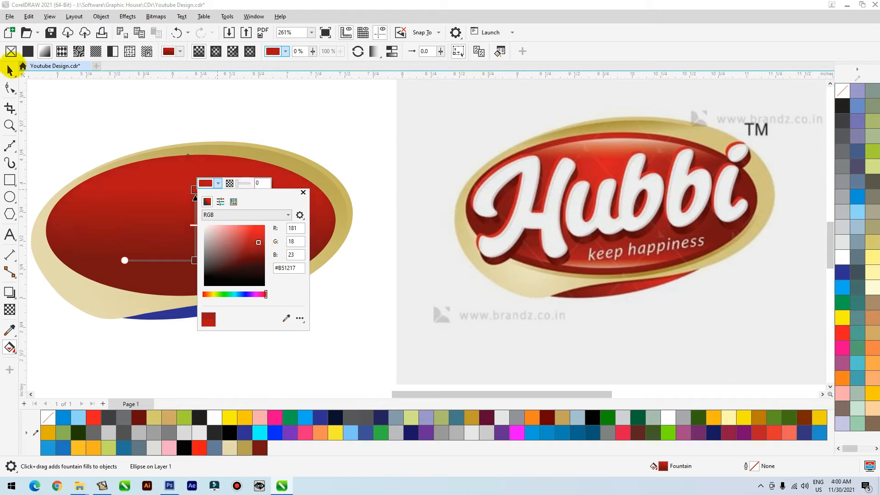
left_click(10, 70)
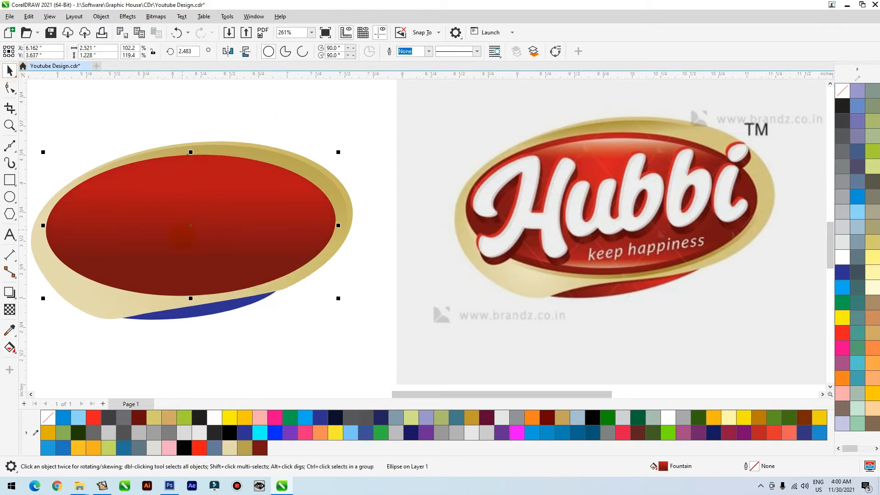
Make a smaller white copy of the oval, about 2.149 by 1.047 in, centered horizontally near the red oval's lower edge
left_click_drag(338, 152, 305, 169)
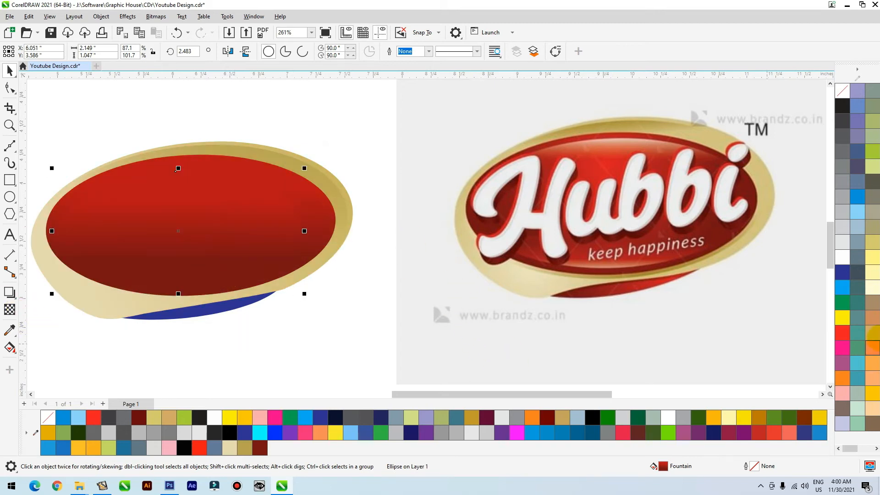
left_click(843, 257)
left_click_drag(223, 244, 236, 245)
left_click(327, 227, "shift")
key("c")
left_click(318, 353)
left_click(217, 262)
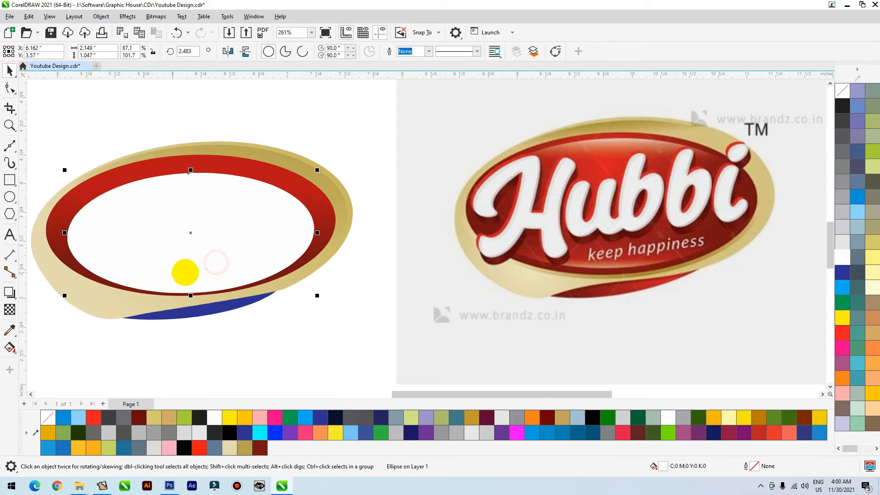
Apply a linear transparency to the white oval, fading upward to leave a faint highlight along its lower edge
left_click(10, 310)
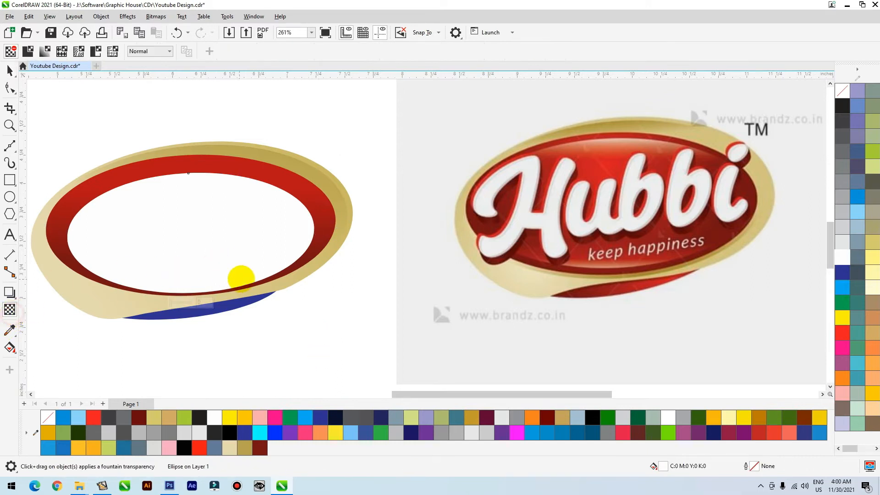
left_click_drag(203, 291, 203, 239)
left_click_drag(203, 292, 202, 359)
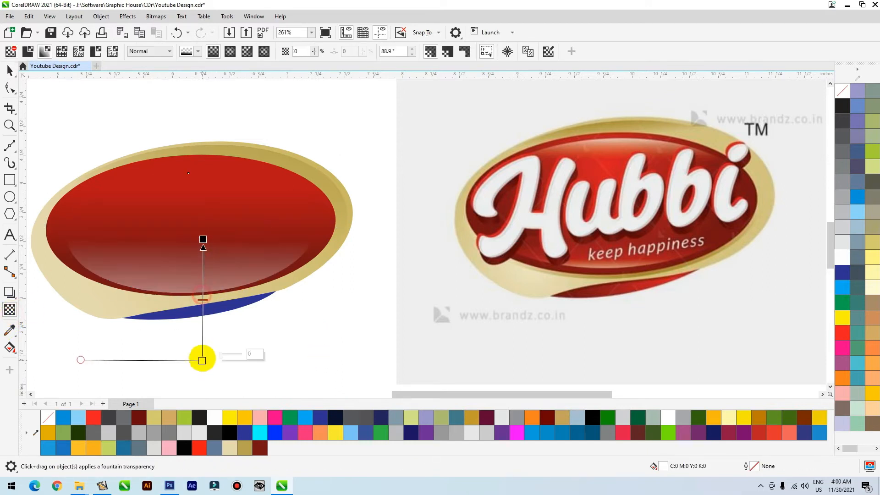
left_click_drag(203, 239, 205, 271)
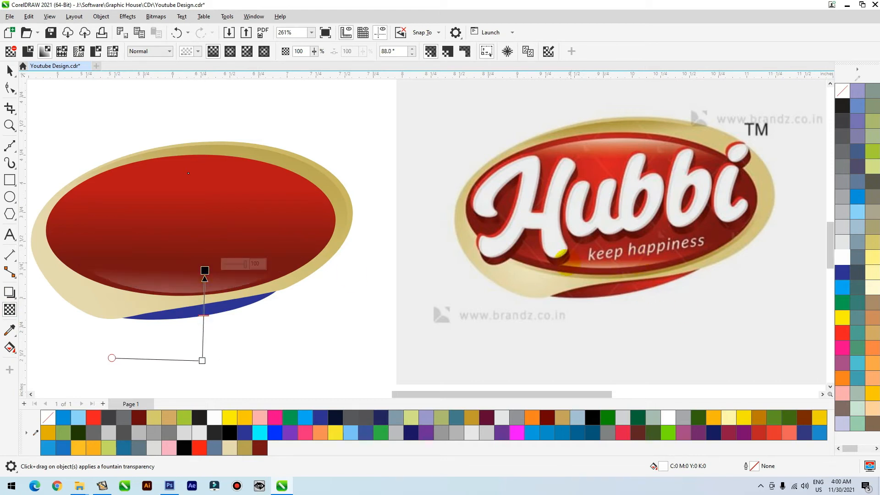
key("space")
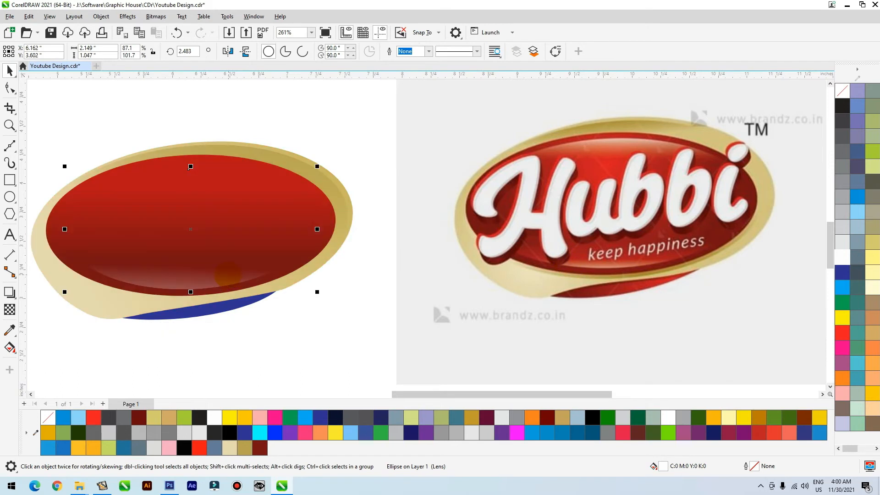
Place a copy of the highlight off to the right and PowerClip the original highlight inside the red oval
right_click(219, 275)
left_click(194, 290)
left_click_drag(195, 290, 358, 240)
left_click(192, 275)
right_click(184, 279)
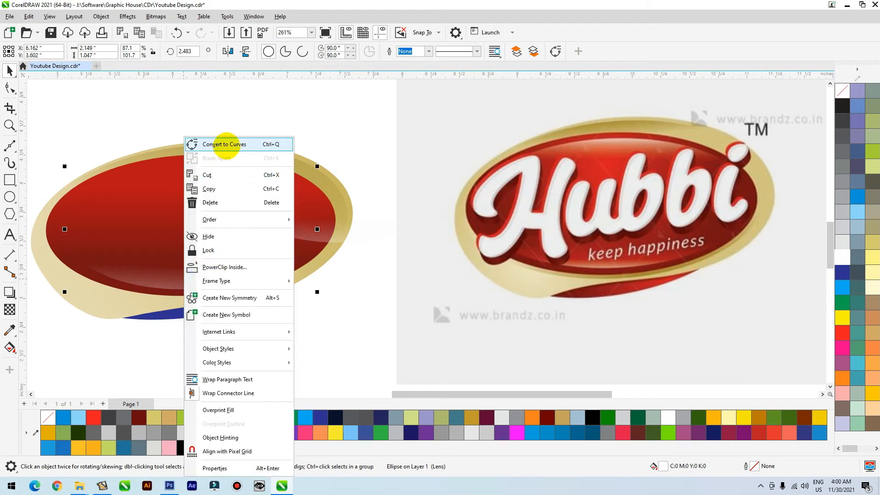
left_click(240, 268)
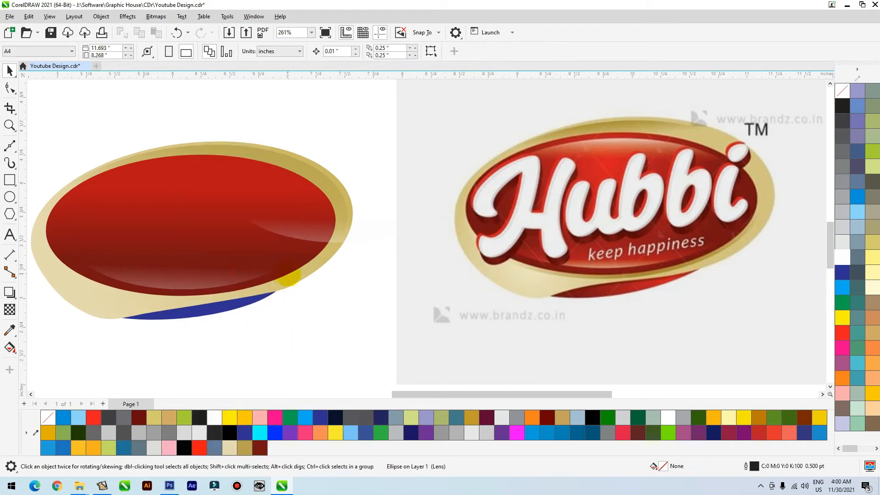
left_click(286, 273)
Mirror the highlight copy vertically and position it along the red oval's upper edge
left_click(350, 237)
left_click_drag(349, 237, 217, 240)
left_click(246, 51)
left_click_drag(234, 166, 217, 191)
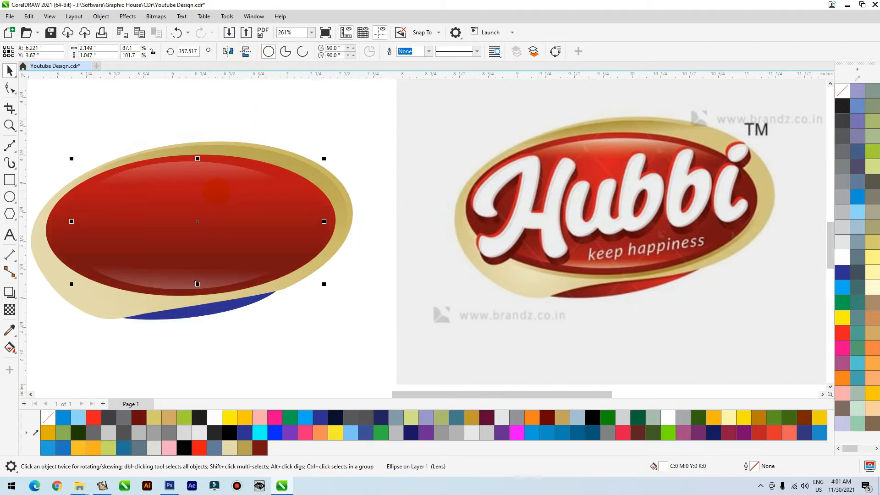
Adjust the upper highlight's linear transparency for a stronger glow that fades downward into the oval's upper part
left_click(9, 309)
left_click_drag(210, 177, 211, 199)
left_click(211, 147)
left_click_drag(211, 147, 211, 155)
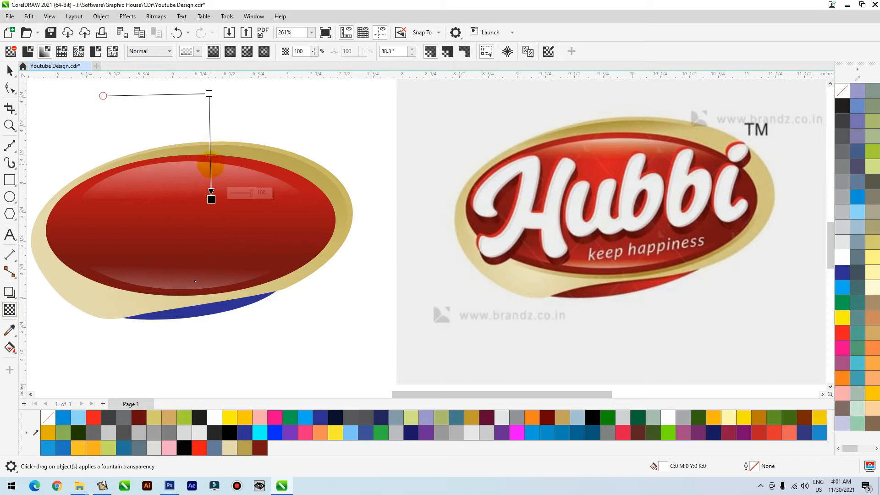
mouse_move(209, 94)
left_mouse_down()
mouse_move(212, 122)
mouse_move(212, 114)
left_mouse_up()
key("ctrl+z")
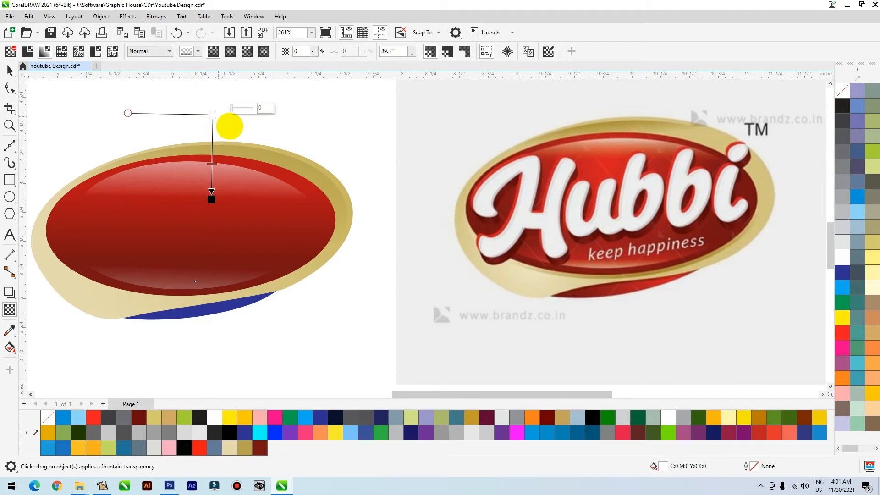
PowerClip the upper highlight inside the red oval
key("space")
right_click(219, 172)
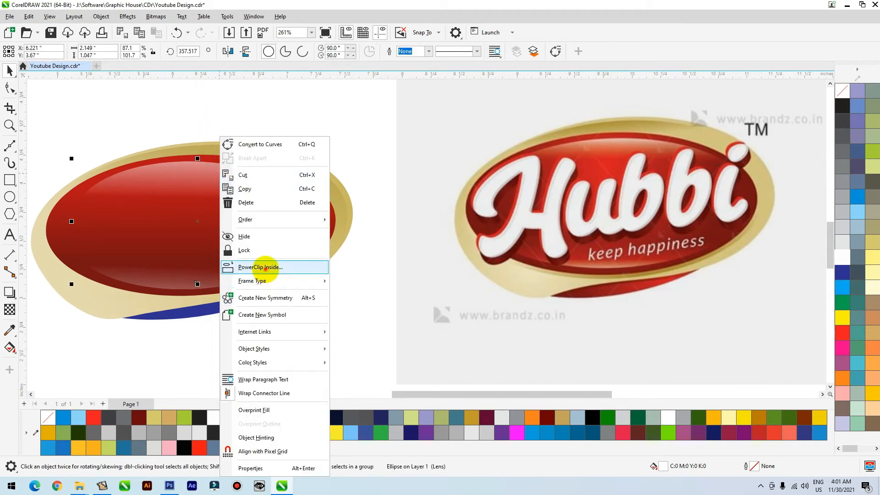
left_click(265, 267)
left_click(259, 176)
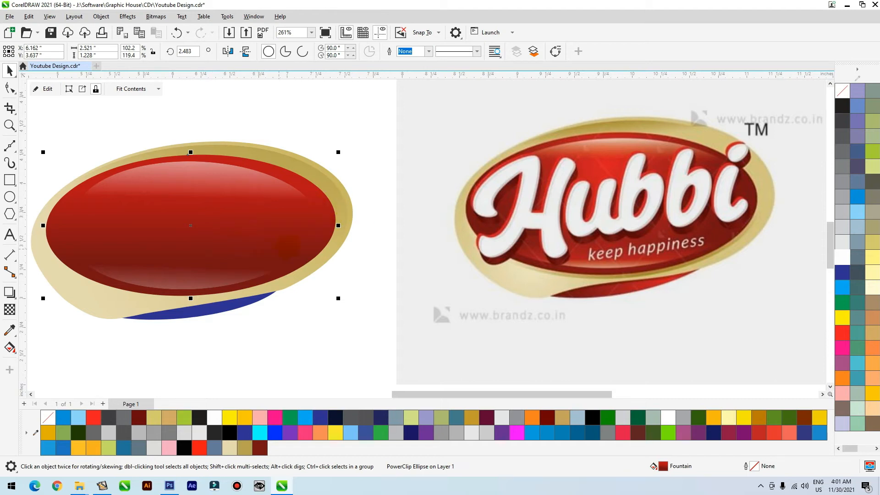
Place a copy of the red oval above it, fill the original dark gold (#B6A452), and fade it upward with a linear transparency
left_click_drag(188, 154, 202, 120)
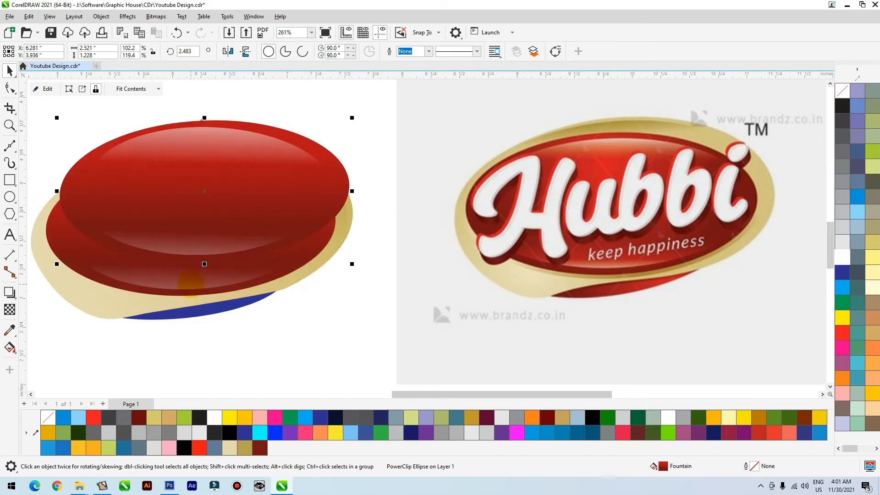
left_click(245, 447)
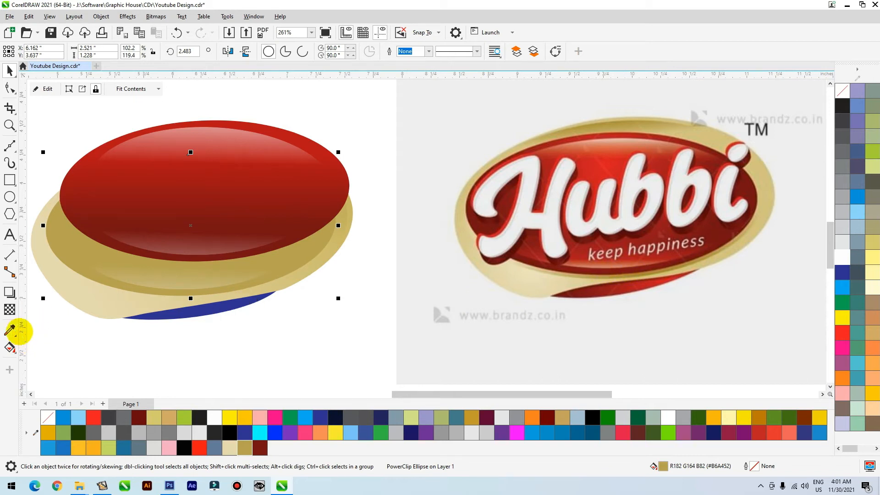
left_click(9, 309)
left_click_drag(221, 293, 218, 248)
key("space")
Move the red oval back over the dark gold one, slightly higher, and center it horizontally on the gold border
left_click(189, 196)
left_click_drag(187, 195, 180, 226)
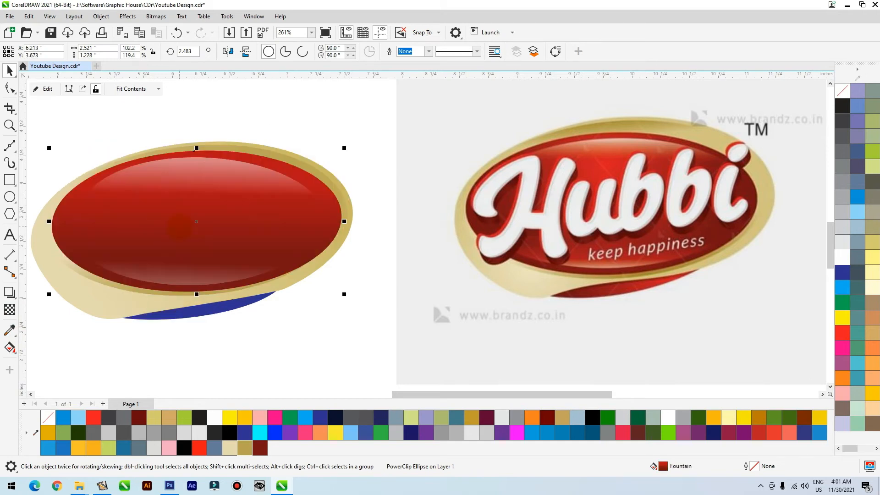
left_click(52, 254, "shift")
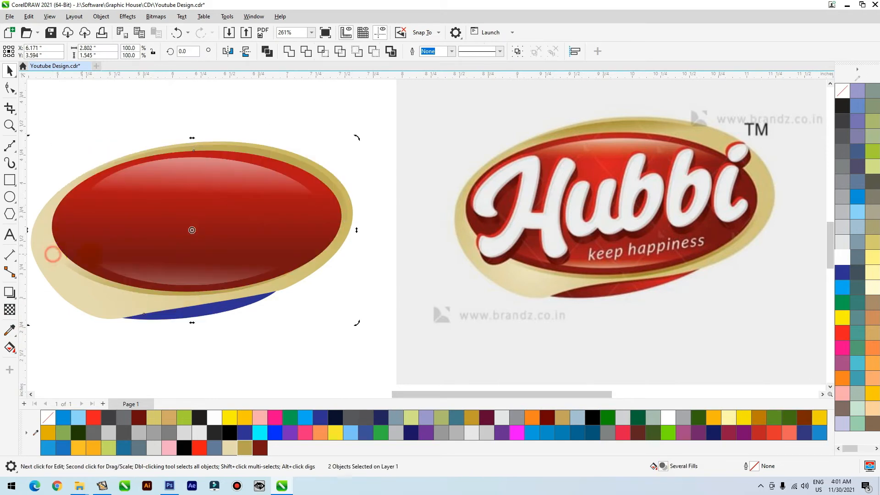
key("c")
left_click(270, 348)
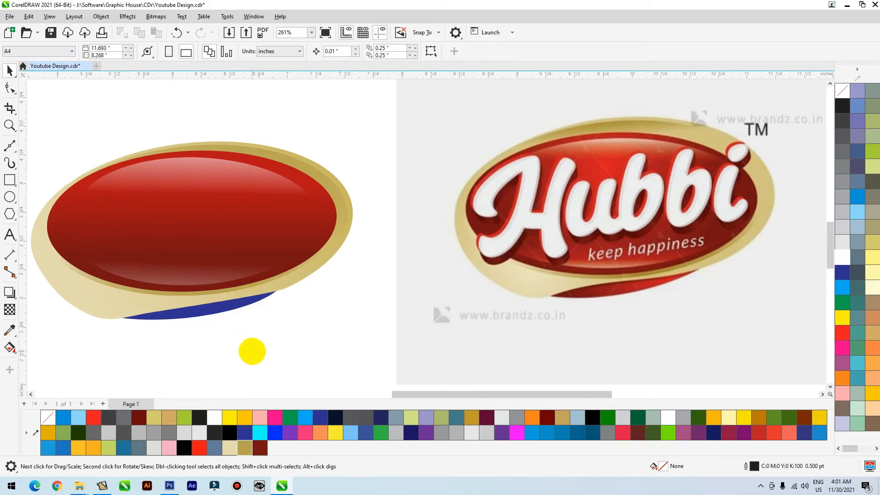
Copy the outline pen, outline color and fill from a temporary duplicate of the red oval to the blue swoosh, and delete the duplicate
left_click(222, 291)
left_click(214, 268)
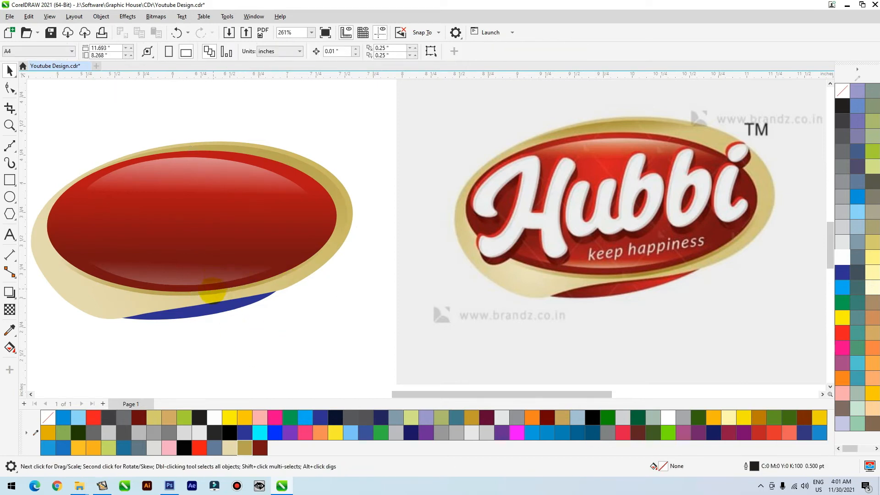
left_click(271, 257)
left_click_drag(222, 252, 397, 303)
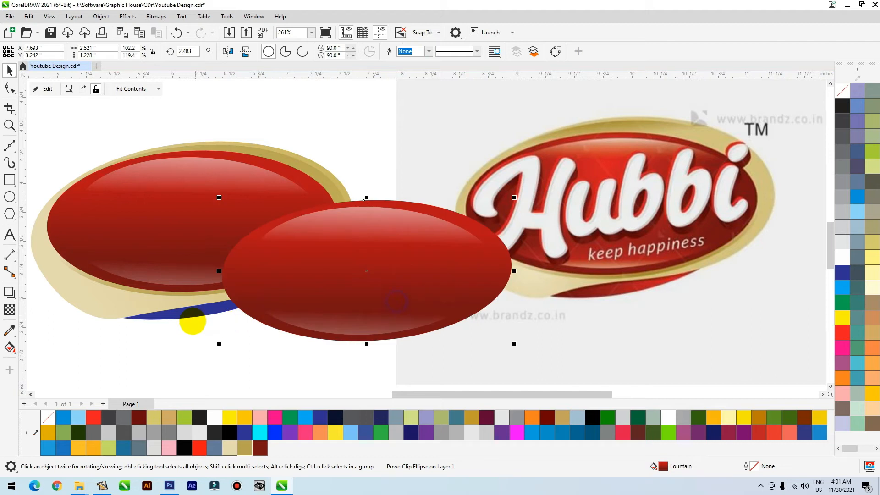
left_click(190, 323)
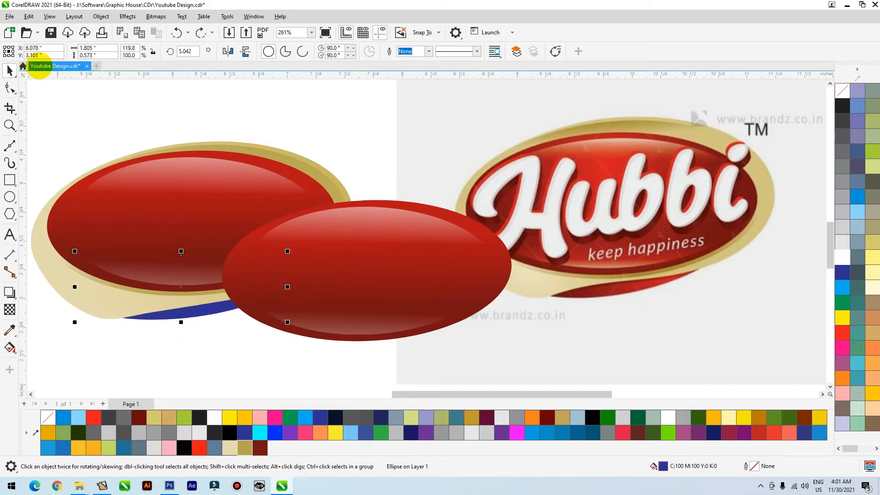
left_click(28, 17)
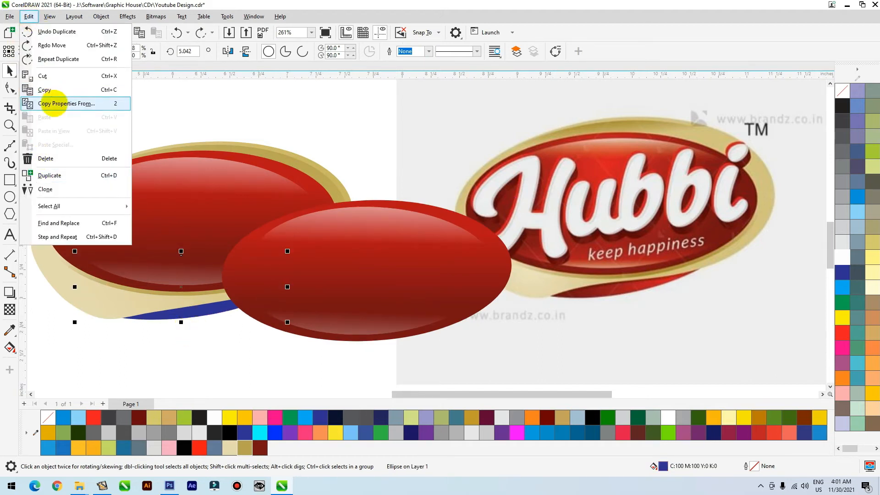
left_click(55, 102)
left_click(369, 220)
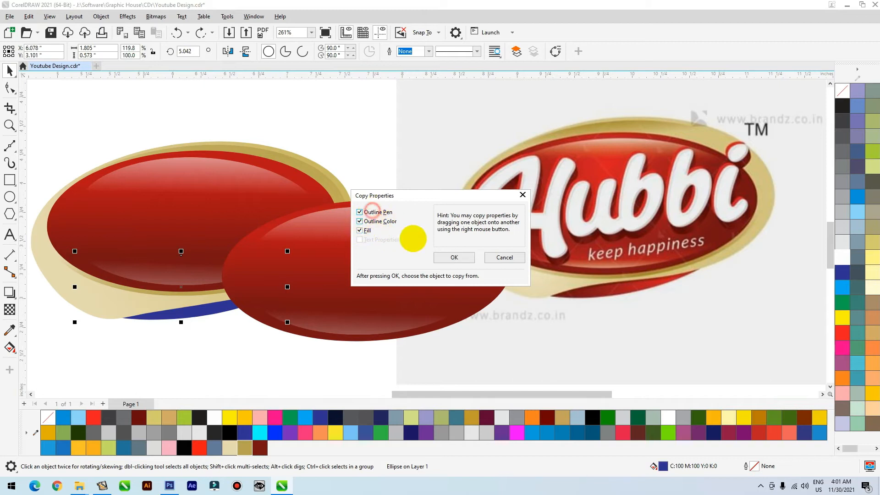
left_click(451, 257)
left_click(378, 305)
left_click_drag(376, 304, 408, 353)
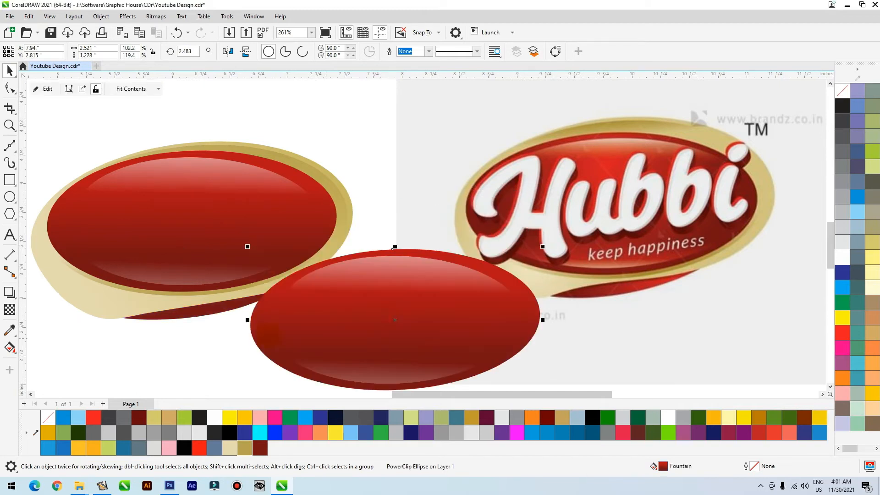
key("Delete")
Redirect the swoosh's red gradient diagonally so it shades from dark red at its left end to bright red at its right
left_click(224, 290)
key("g")
left_click_drag(210, 275, 232, 316)
key("space")
left_click(249, 353)
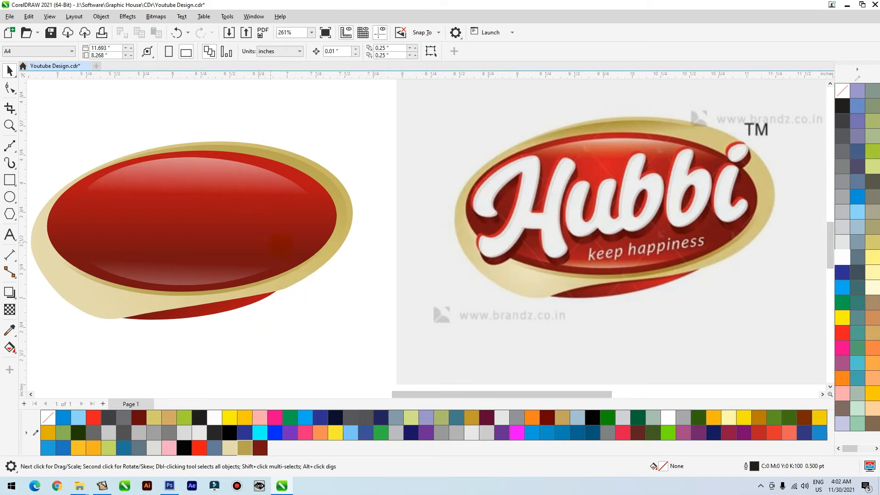
Move the "Hubbi" text, set in Back to Black Bold Demo, onto the left half of the red oval
scroll(456, 254, "down", 2)
left_click_drag(80, 284, 282, 236)
scroll(407, 291, "up", 4)
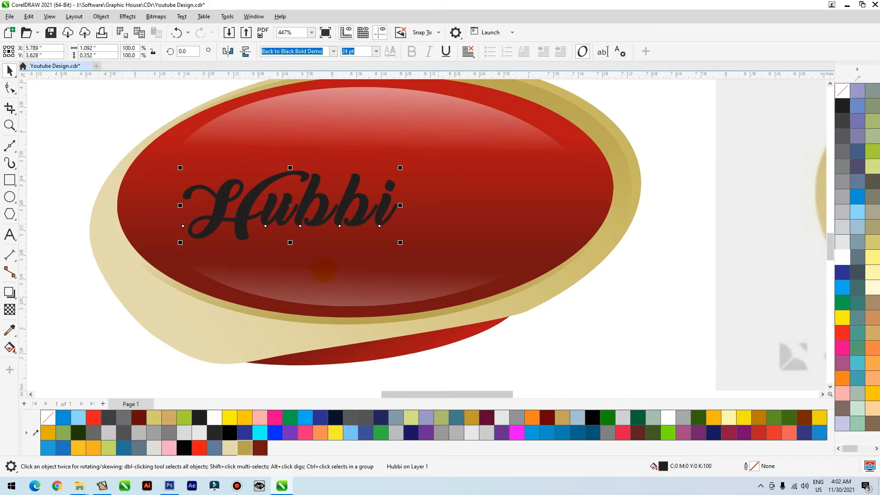
Kern the "Hubbi" text by shifting only the letter "u" slightly to the right
scroll(265, 278, "down", 2)
key("z")
left_click_drag(191, 200, 421, 305)
key("F10")
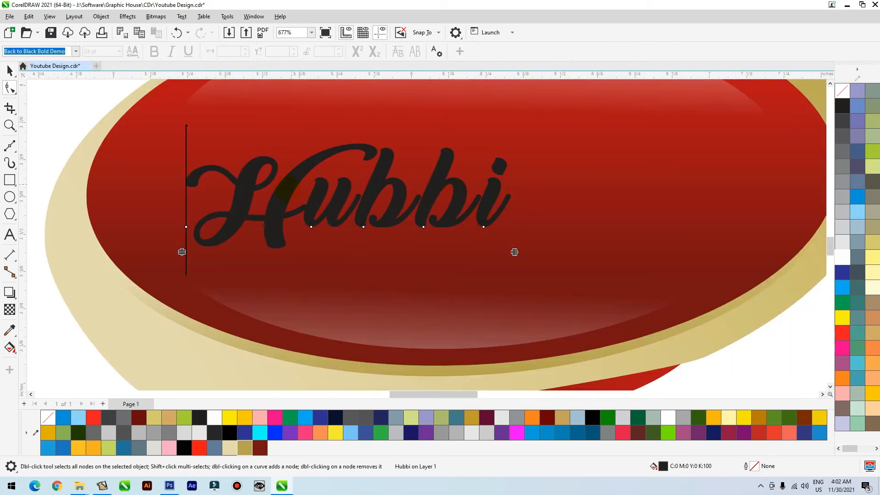
left_click_drag(324, 238, 324, 238)
key("Right")
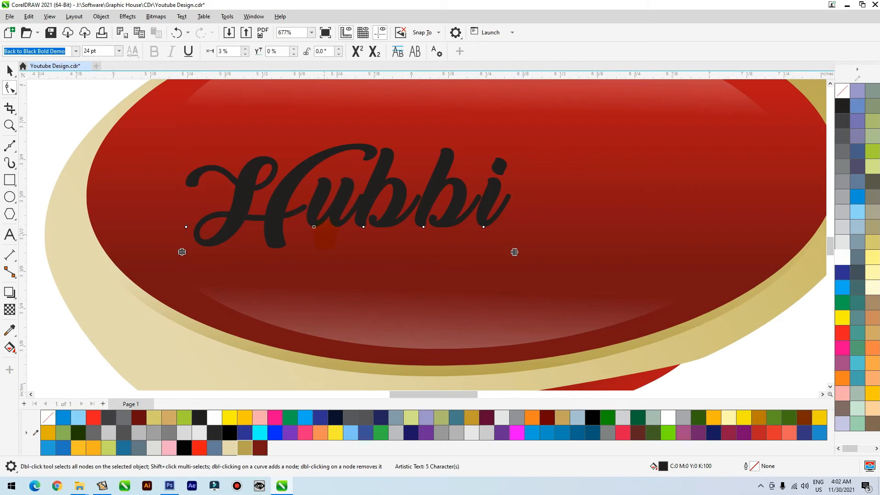
key("Right")
Tighten the end of the "Hubbi" text by kerning the "i" and then the last "bi" pair slightly left
left_click_drag(477, 273, 476, 274)
left_click_drag(522, 222, 470, 243)
key("Left")
left_click_drag(538, 203, 406, 240)
key("Left")
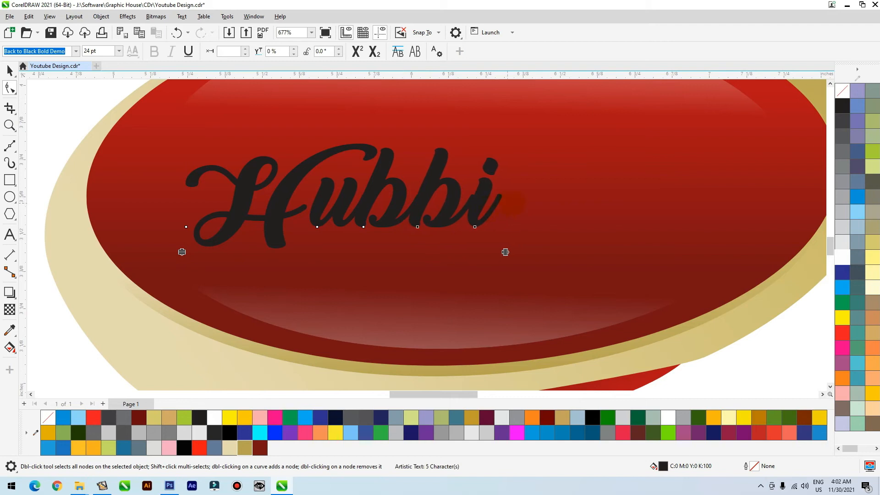
left_click_drag(537, 208, 536, 210)
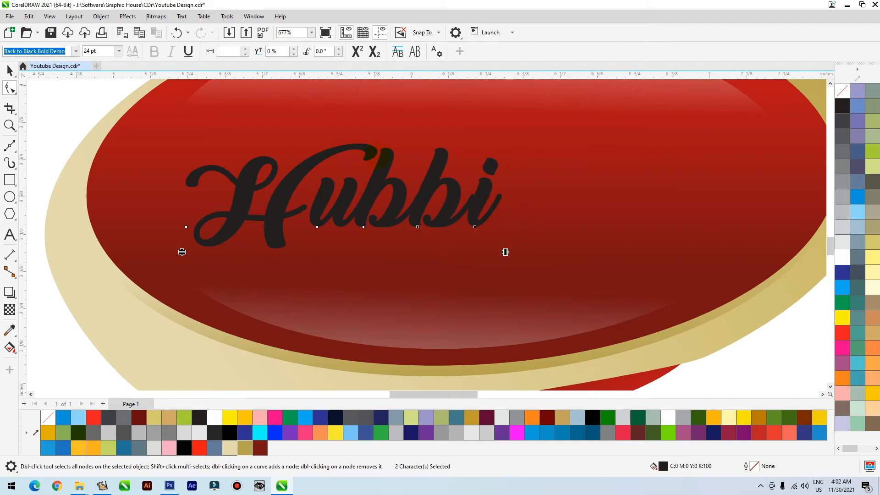
key("space")
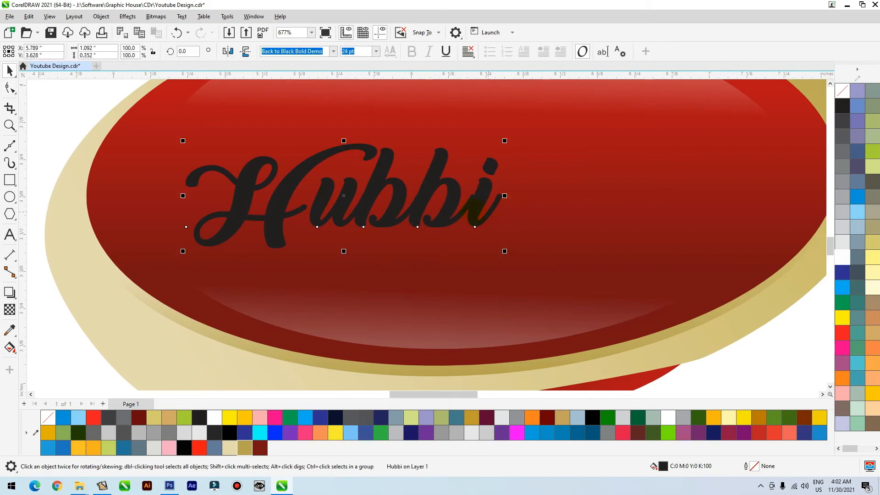
Fill the "Hubbi" text with white
scroll(371, 262, "down", 2)
left_click(845, 257)
scroll(274, 304, "down", 2)
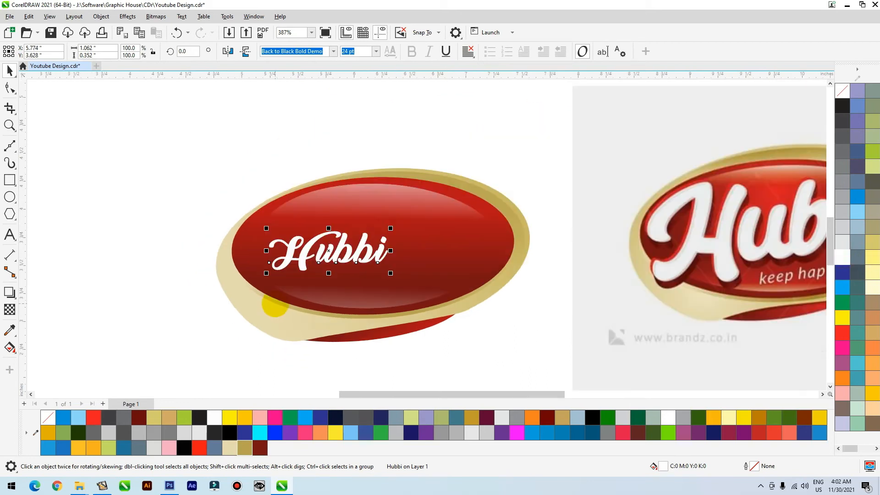
Enlarge the "Hubbi" text to about 2.4 in wide, rotate it about 9 degrees and position it across the red oval
scroll(274, 305, "down", 3)
key("z")
left_click_drag(198, 244, 700, 324)
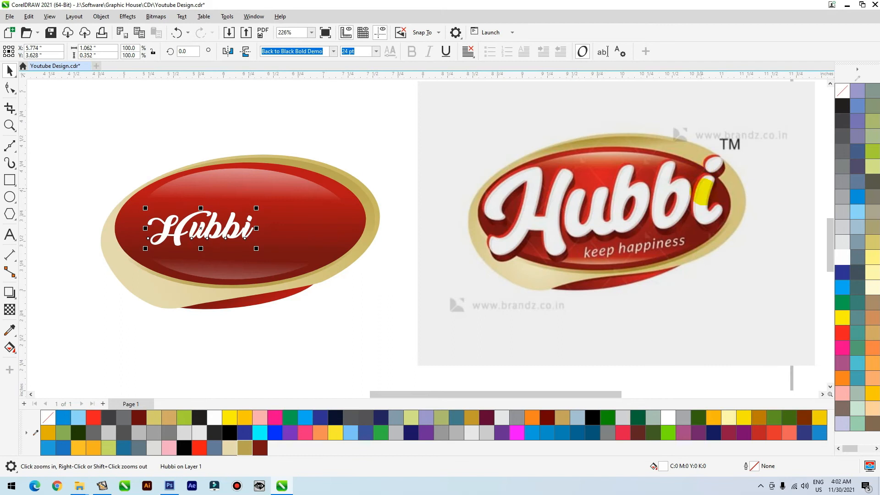
left_click(247, 227)
left_click_drag(257, 207, 389, 137)
left_click(247, 212)
left_click_drag(335, 205, 301, 230)
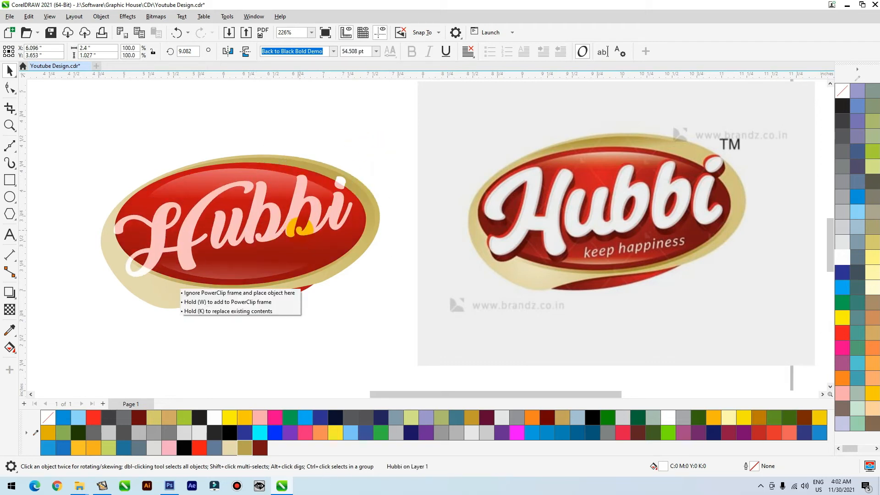
left_click_drag(294, 227, 299, 228)
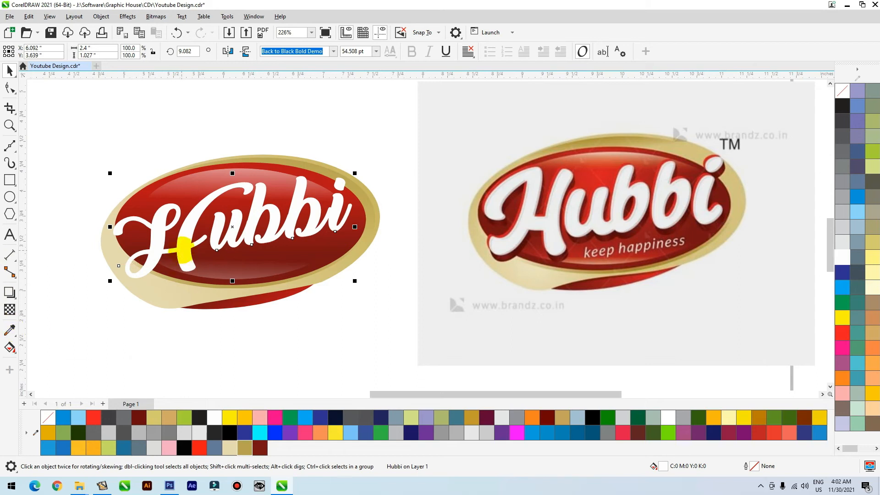
Place an 80% black copy of the lettering above the logo and color the original lettering dark red sampled from the reference logo
left_click_drag(184, 248, 336, 155)
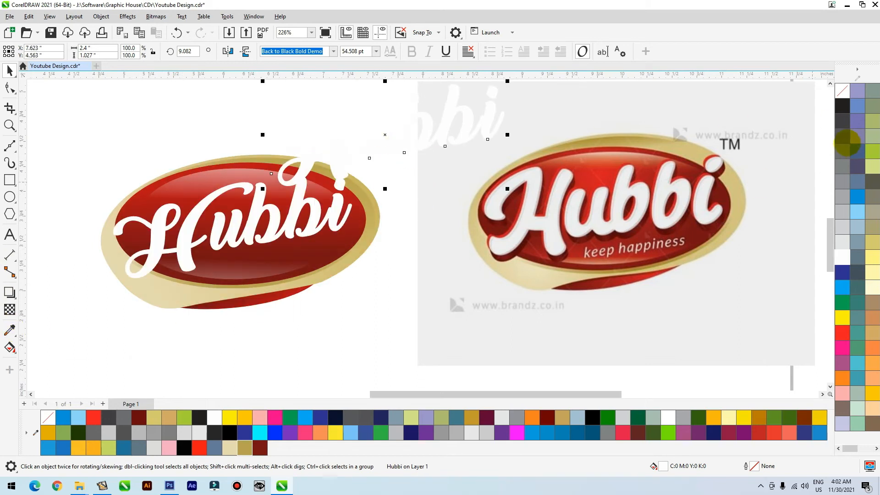
left_click(845, 140)
left_click(10, 331)
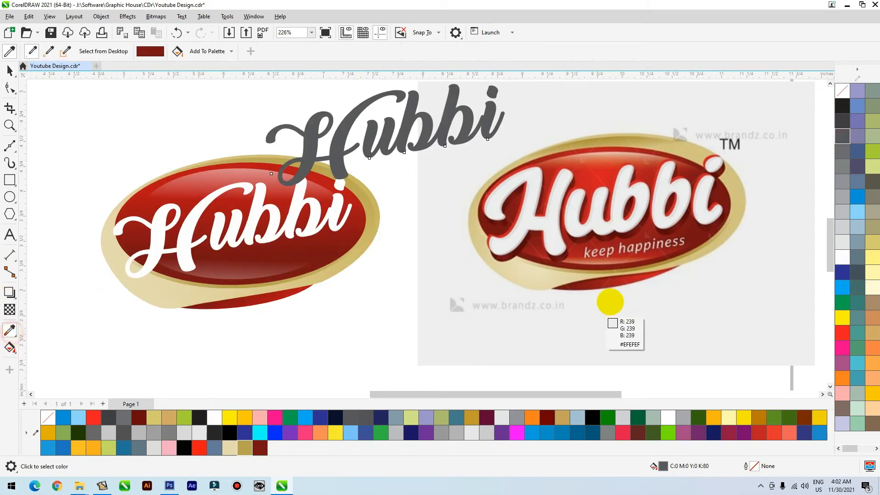
left_click(505, 257)
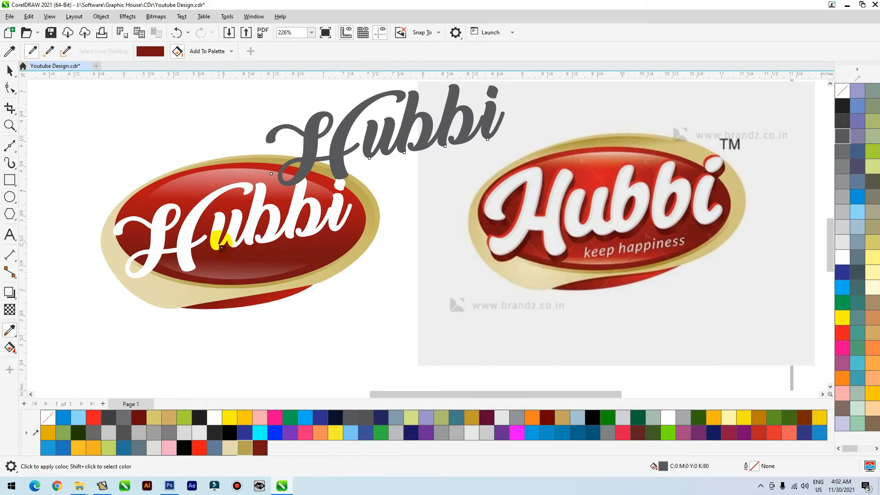
left_click(220, 247)
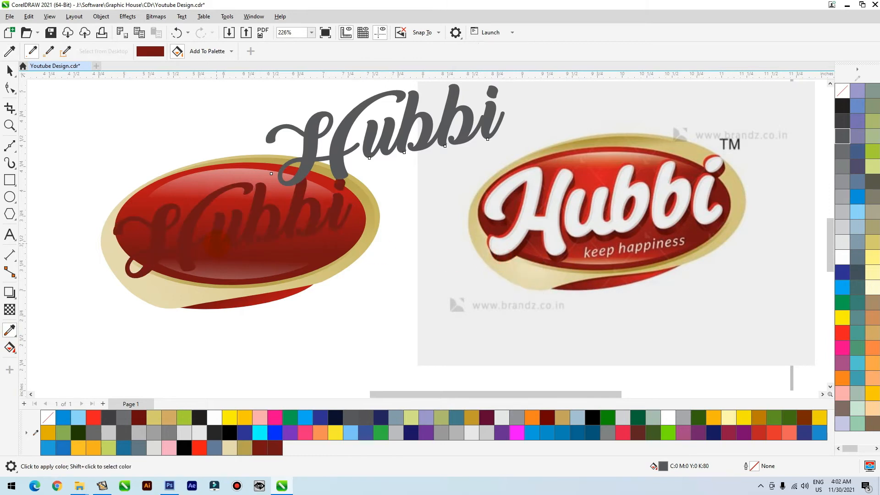
key("space")
Give the dark red lettering a matching outline 1 point wide, placed behind the fill and scaling with the object
left_click(217, 245)
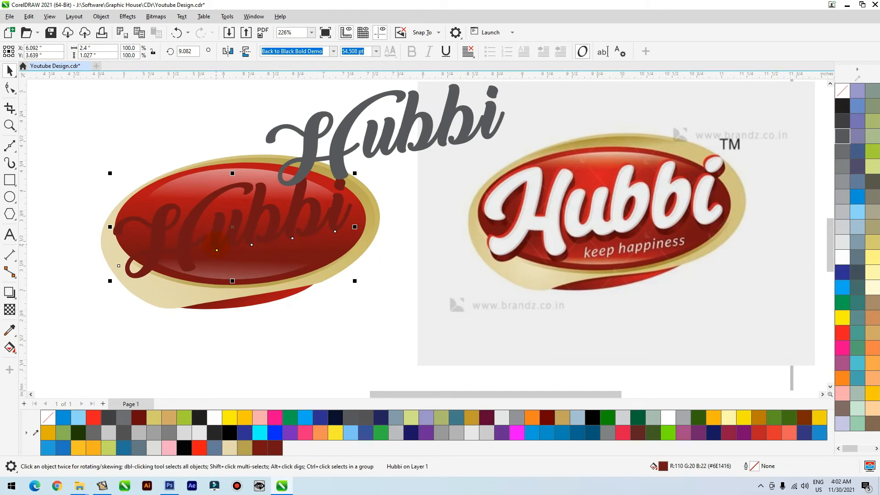
key("F12")
left_click(350, 313)
left_click(359, 303)
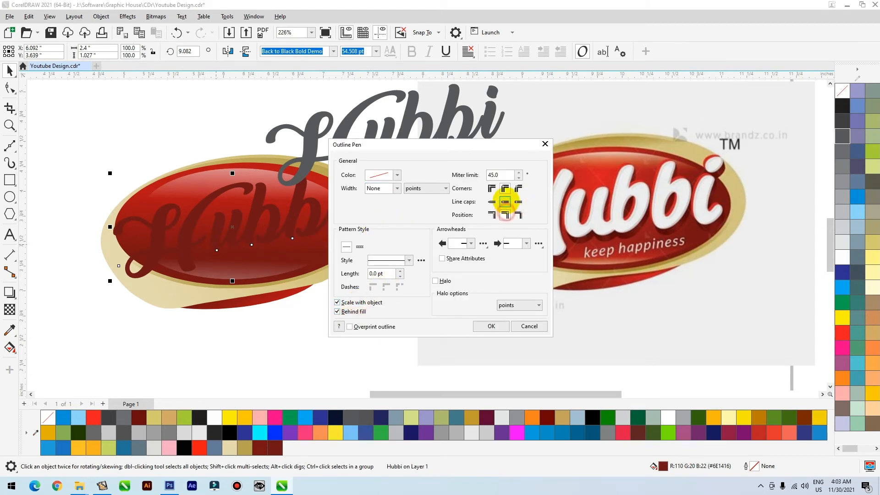
left_click(382, 189)
double_click(383, 189)
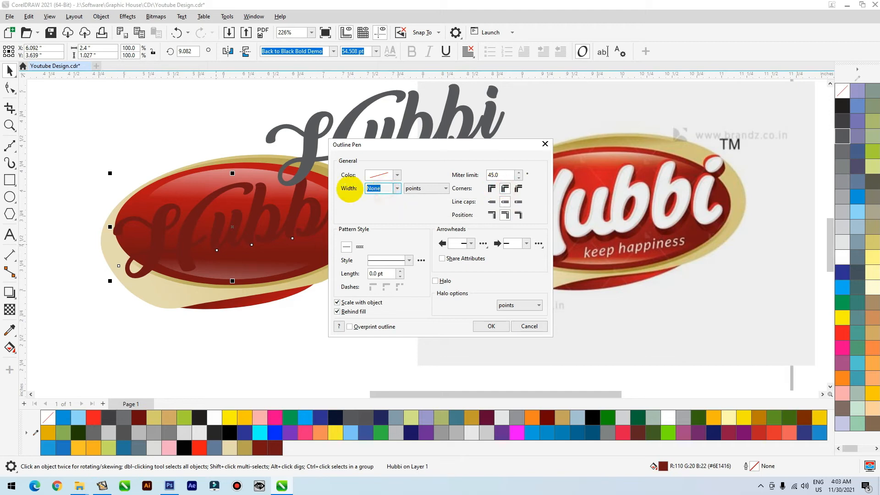
type("1")
left_click(489, 326)
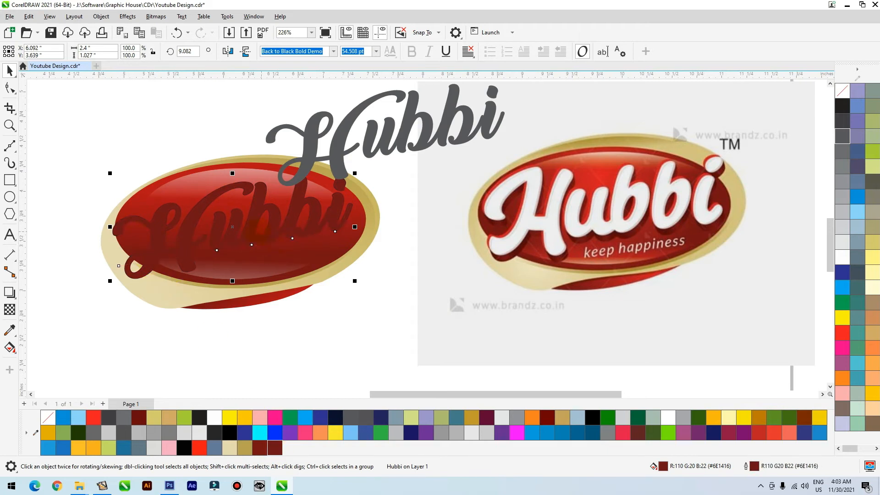
Move the gray lettering copy over the dark red one, offset slightly up and left, and fill it with white
left_click_drag(308, 158, 155, 245)
left_click(842, 256)
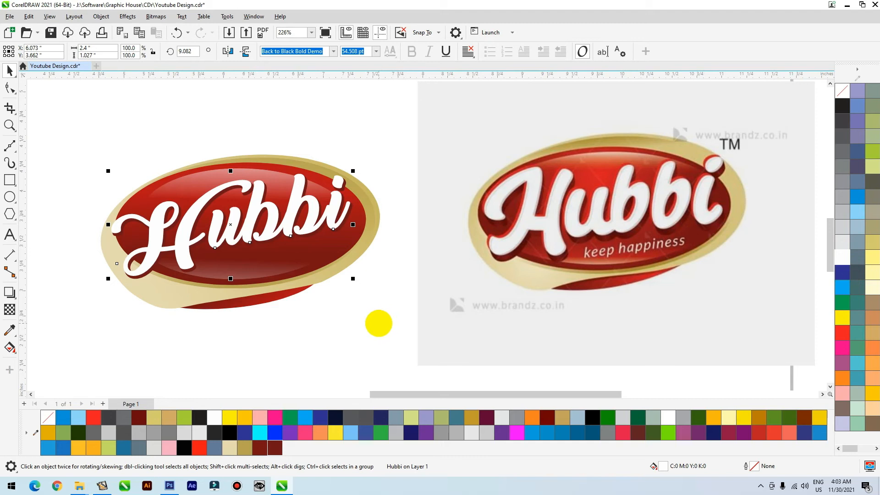
left_click(370, 326)
key("F2")
left_click_drag(112, 285, 461, 150)
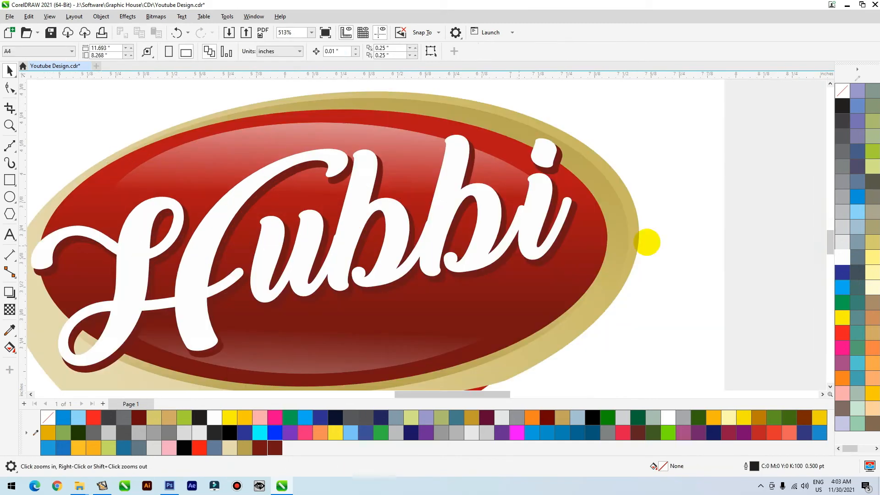
Add a bright red copy of the white lettering, offset slightly up and left, and place it directly behind the white one
scroll(316, 224, "down", 3)
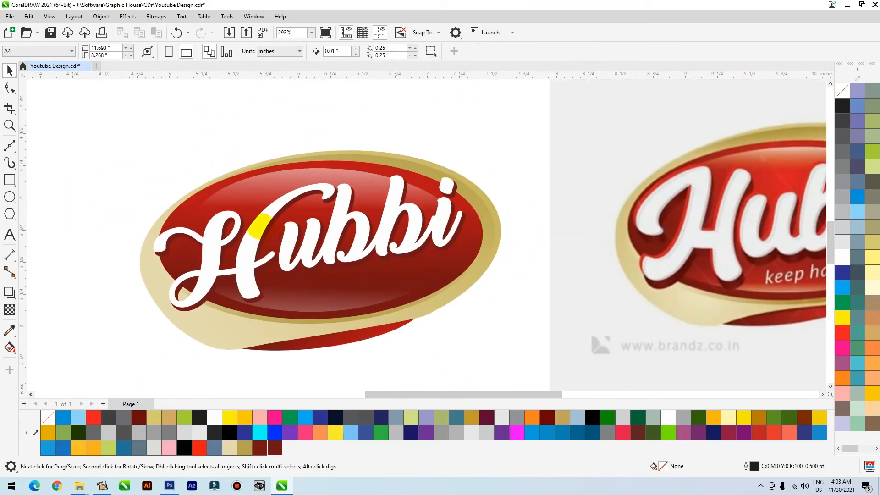
left_click(209, 238)
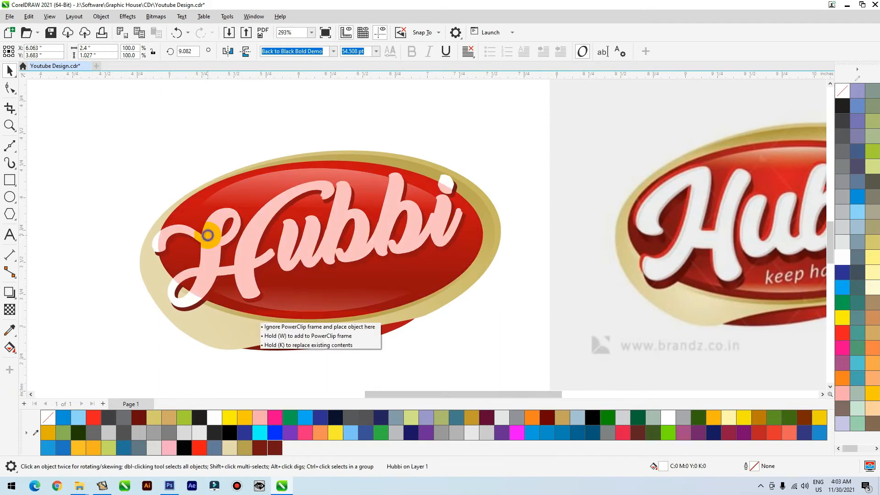
left_click(842, 332)
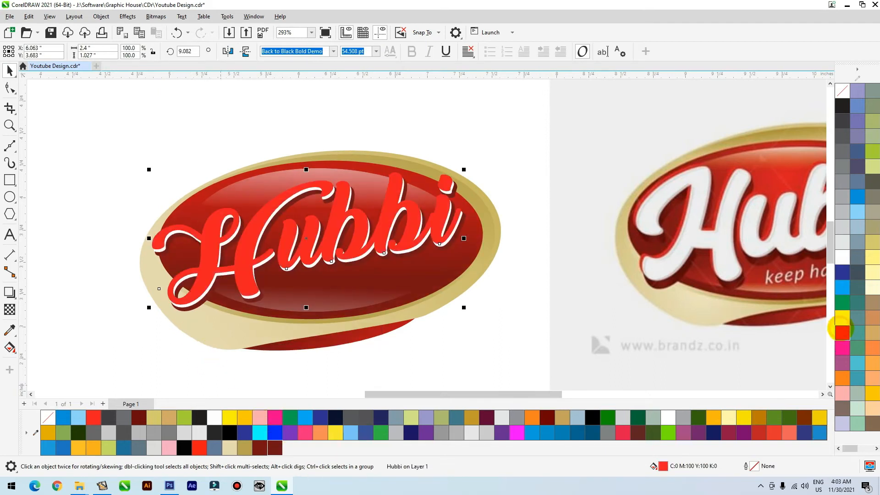
key("ctrl+Page_Down")
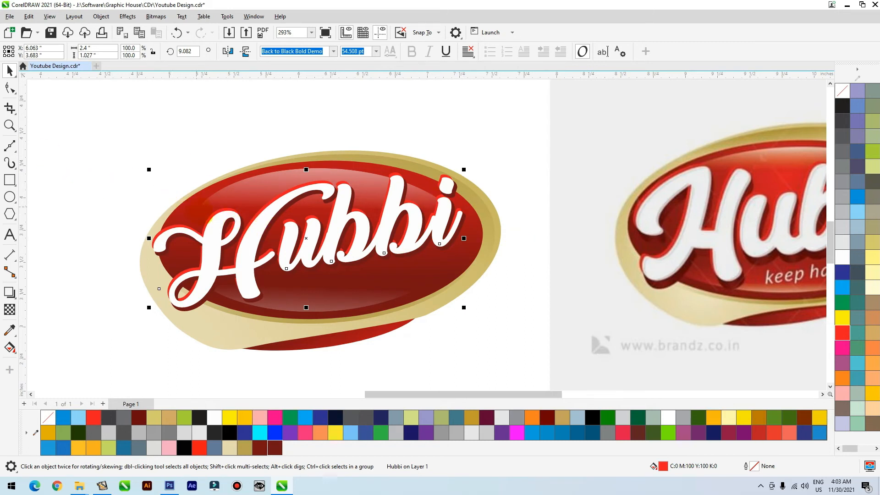
Move the bright red lettering slightly right and up behind the white one, to about X 6.076 in, Y 3.687 in
scroll(174, 241, "down", 1)
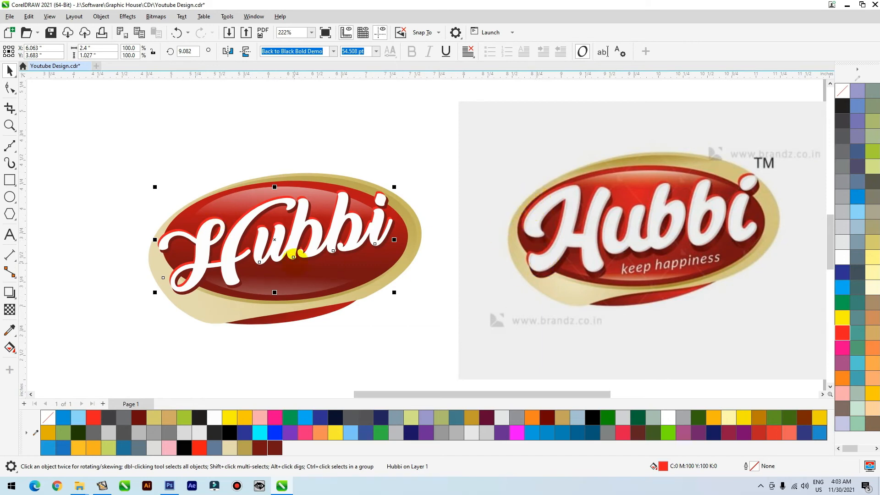
left_click(452, 315)
key("F2")
left_click_drag(498, 180, 220, 287)
left_click_drag(375, 122, 371, 115)
scroll(416, 167, "down", 3)
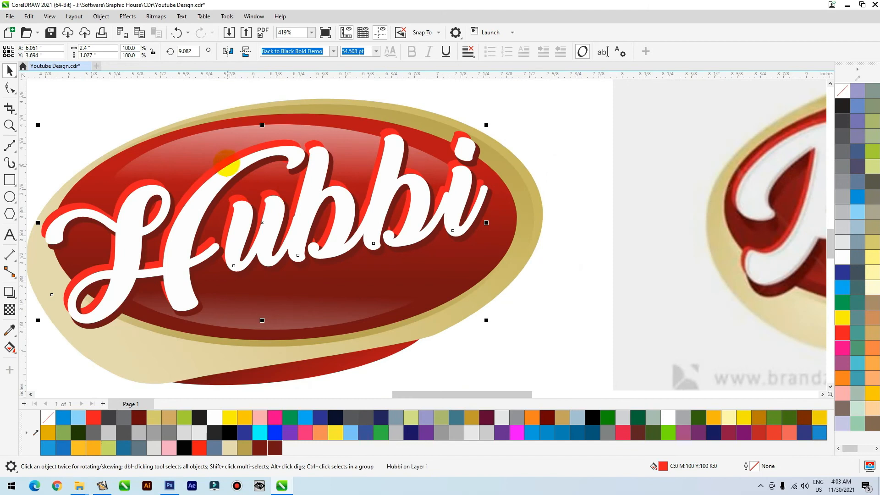
left_click_drag(227, 162, 243, 255)
Try a transparency on the bright red lettering and undo the last change to it
left_click(10, 309)
key("space")
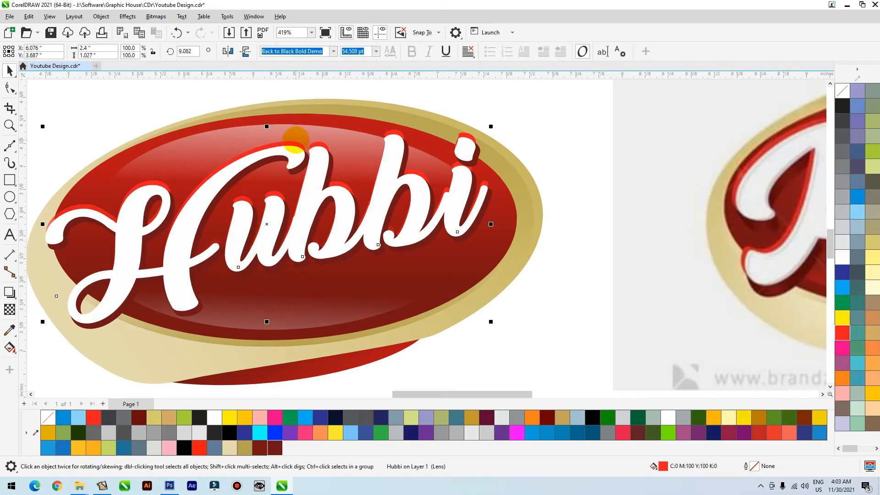
key("ctrl+z")
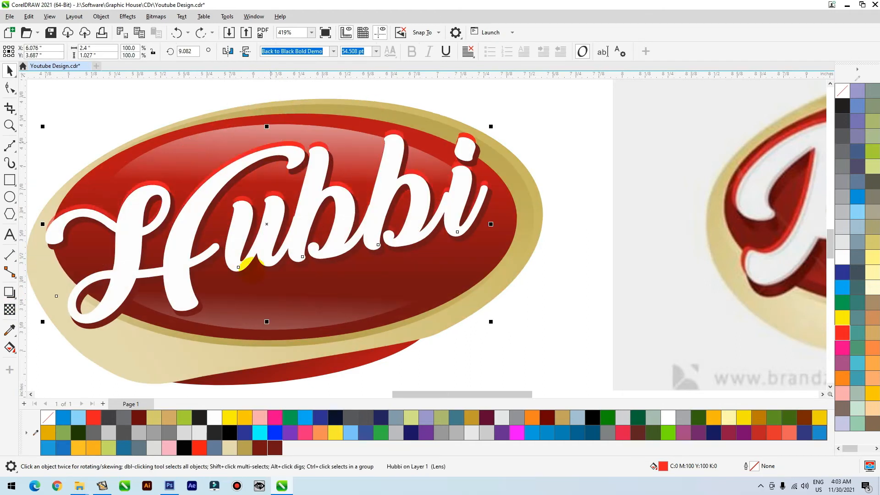
Change the red oval's gradient to an elliptical fountain fill
left_click(188, 304, "alt")
scroll(294, 270, "down", 2)
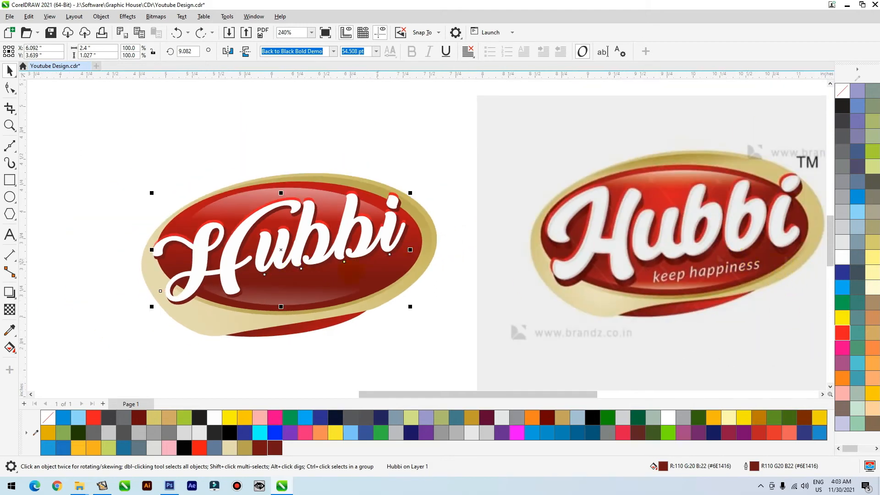
left_click(288, 180)
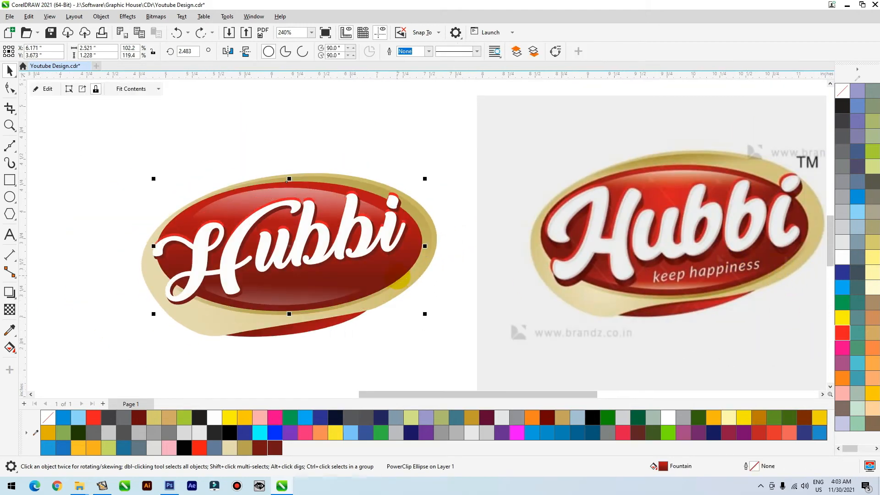
key("g")
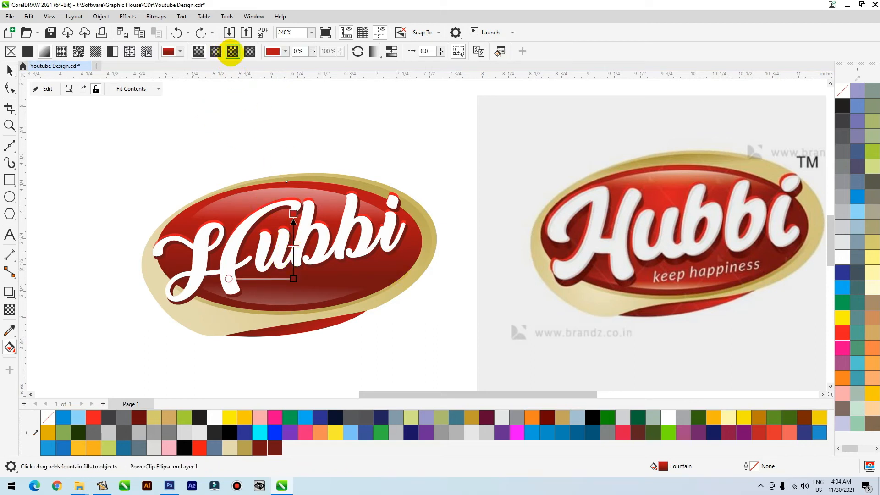
left_click(215, 51)
left_click(214, 52)
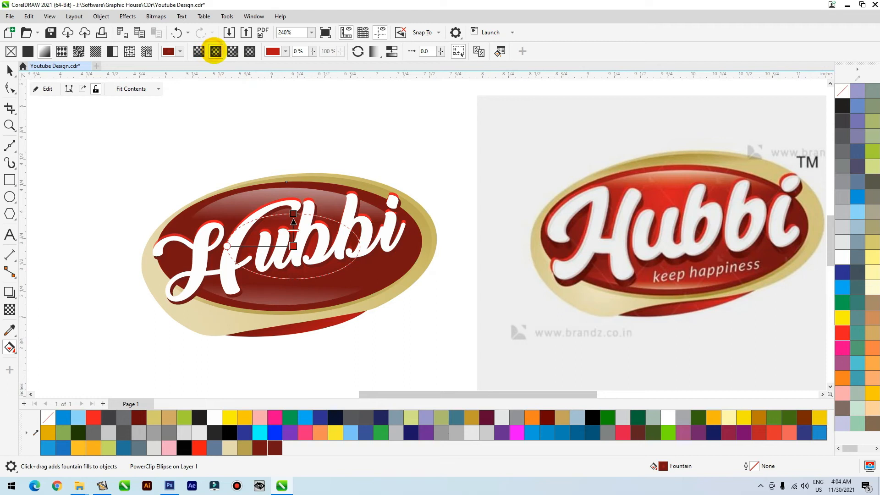
Stretch the oval's elliptical gradient outward at a tilt, nudge its center slightly down and open the center color for editing
left_click_drag(295, 213, 312, 182)
left_click(294, 247)
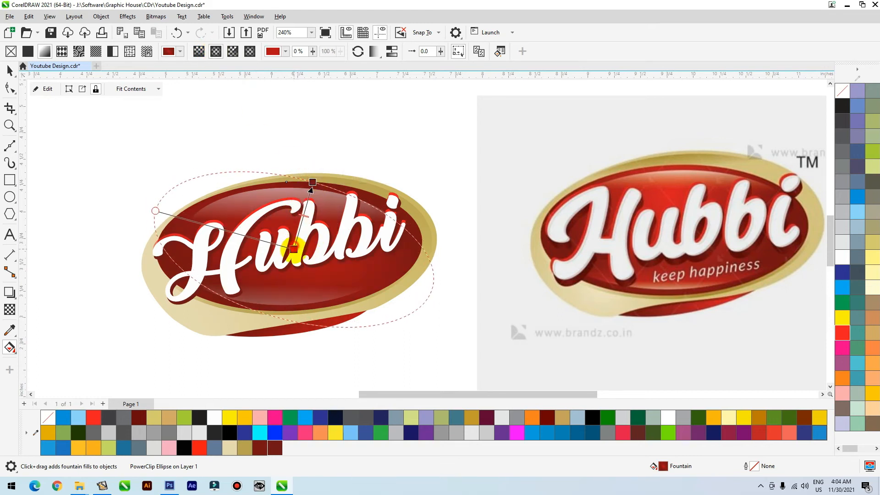
left_click_drag(294, 247, 295, 251)
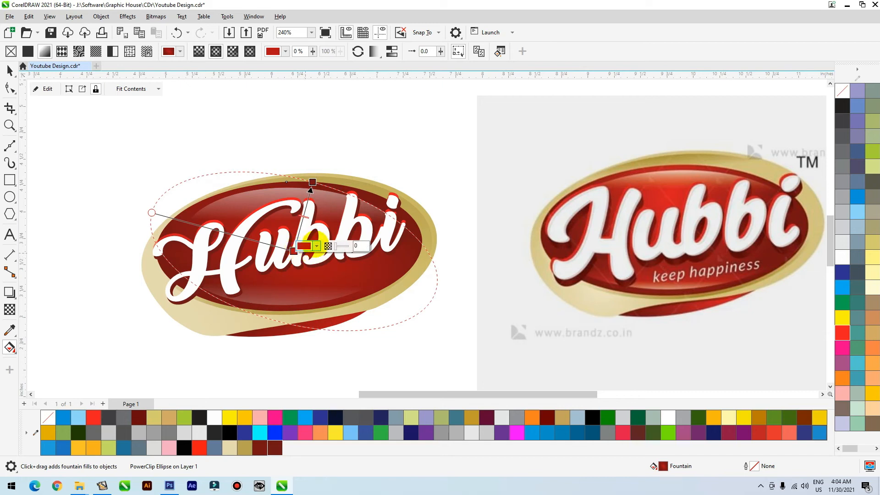
left_click(317, 246)
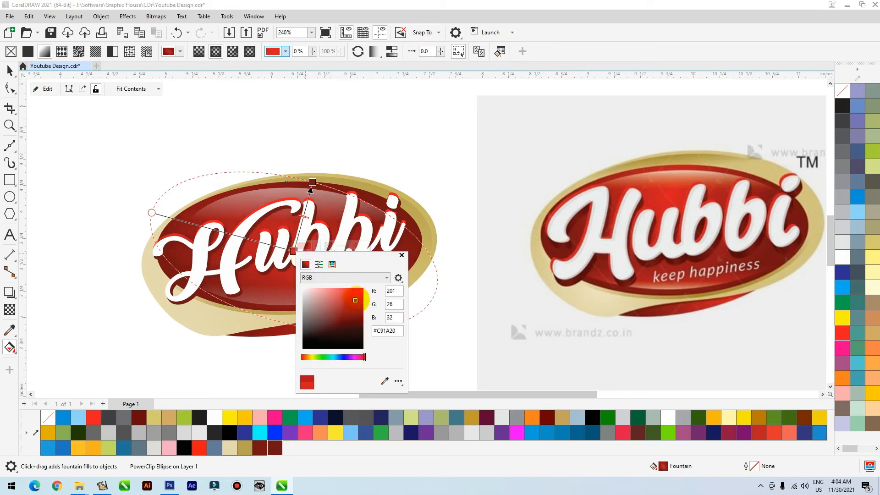
left_click(9, 70)
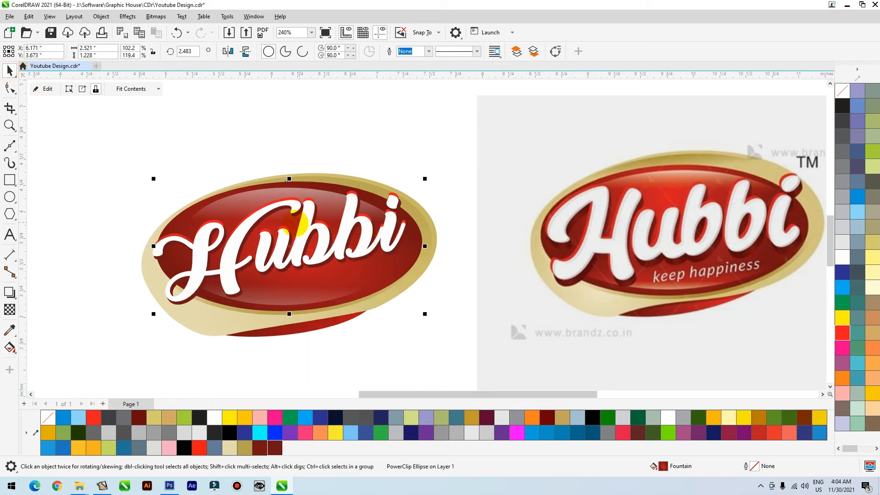
Set the "keep happiness" tagline in the Oswaldesque font and move it onto the red oval beneath the lettering
scroll(342, 236, "down", 2)
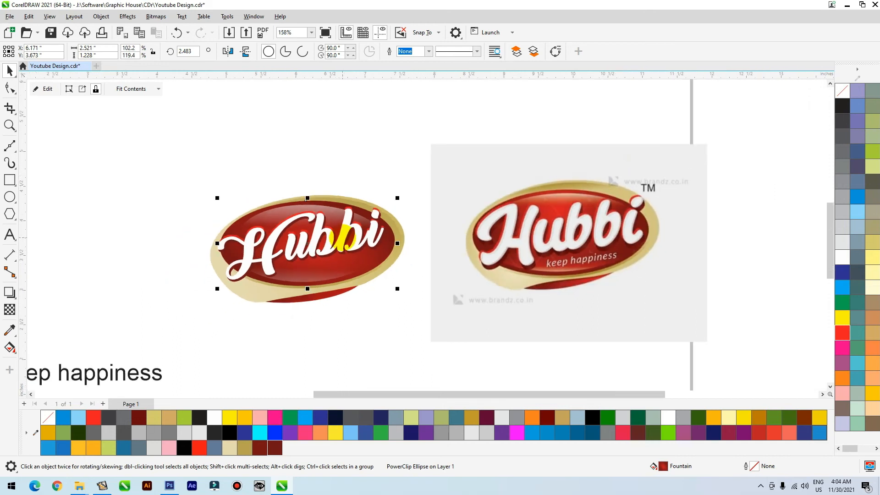
left_click(140, 373)
left_click_drag(142, 373, 303, 349)
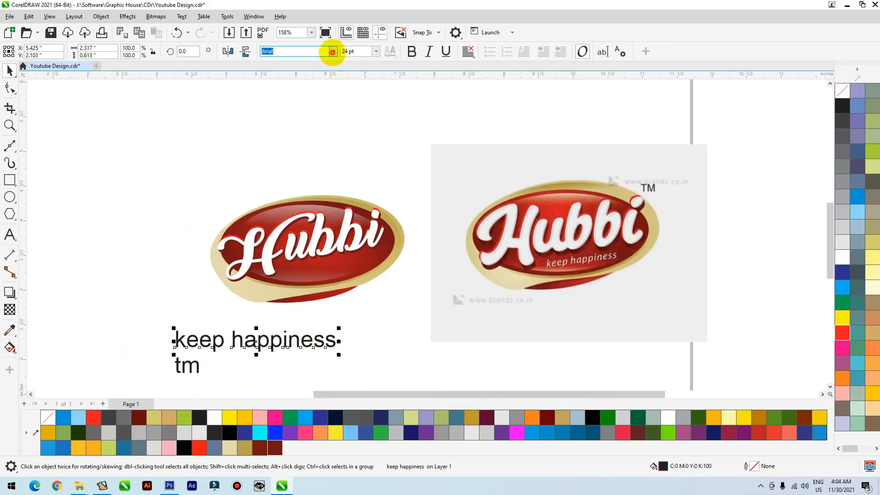
left_click(331, 51)
left_click(305, 102)
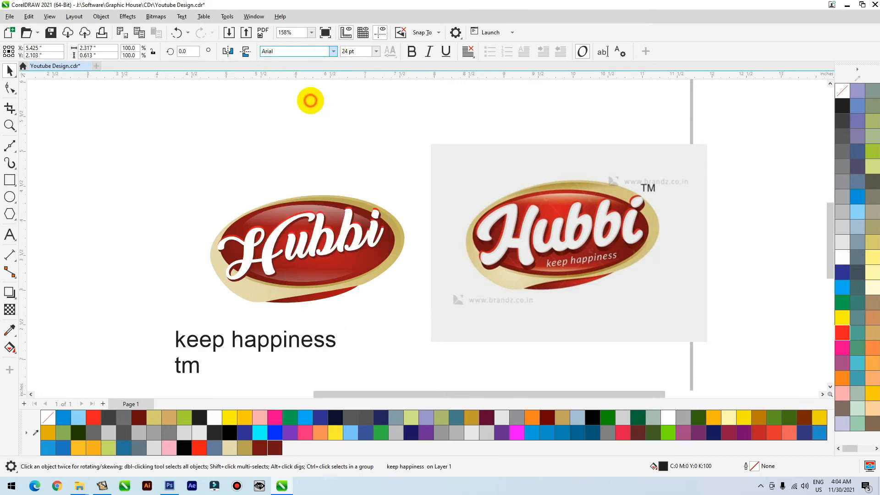
left_click_drag(300, 328, 373, 245)
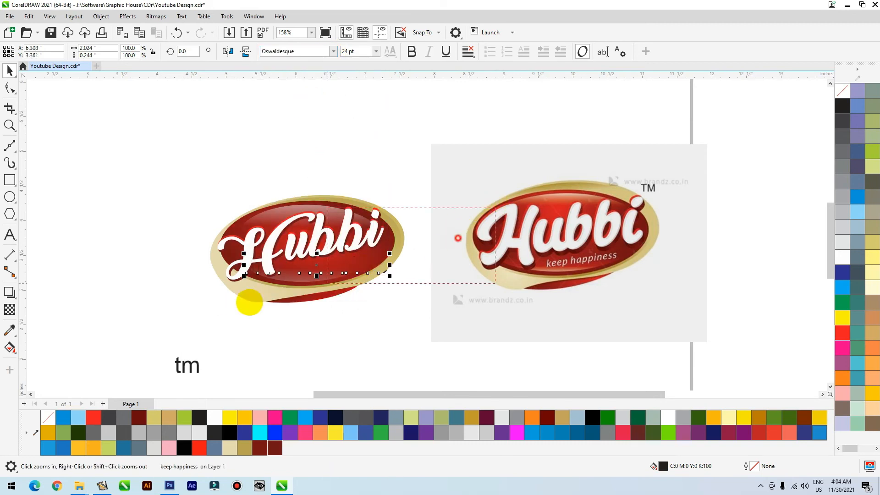
Fill the tagline white and shrink it to about 11.7 pt below the Hubbi lettering
scroll(250, 300, "up", 3)
left_click(842, 258)
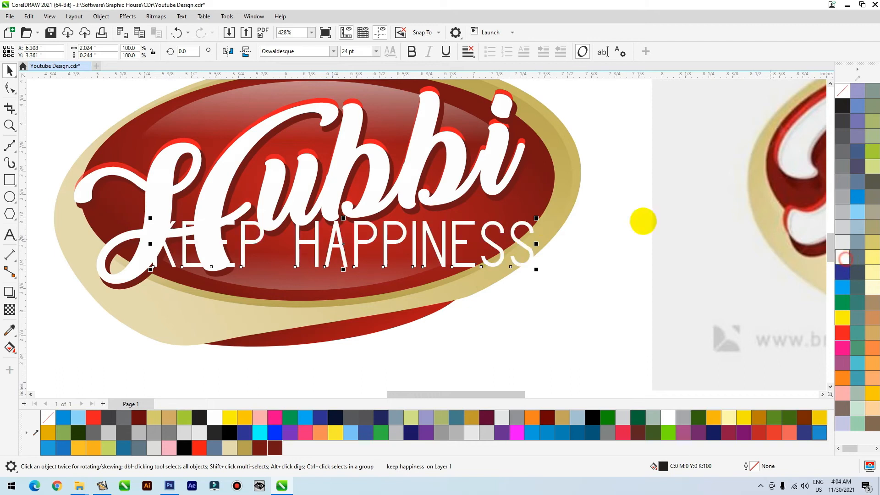
left_click_drag(535, 224, 445, 260)
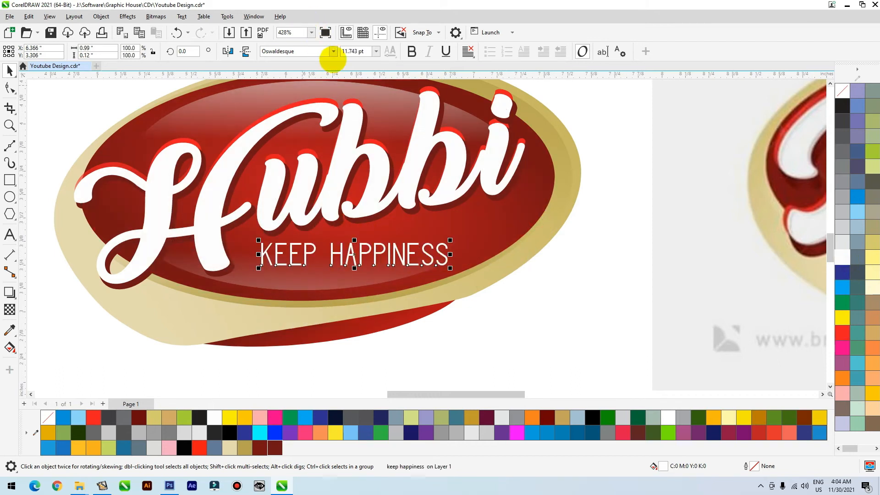
Change the tagline's font to Oxygen, tilt it about 7.6° and scale it to about 10.7 pt, centered near X 6.443 in, Y 3.327 in
left_click(333, 51)
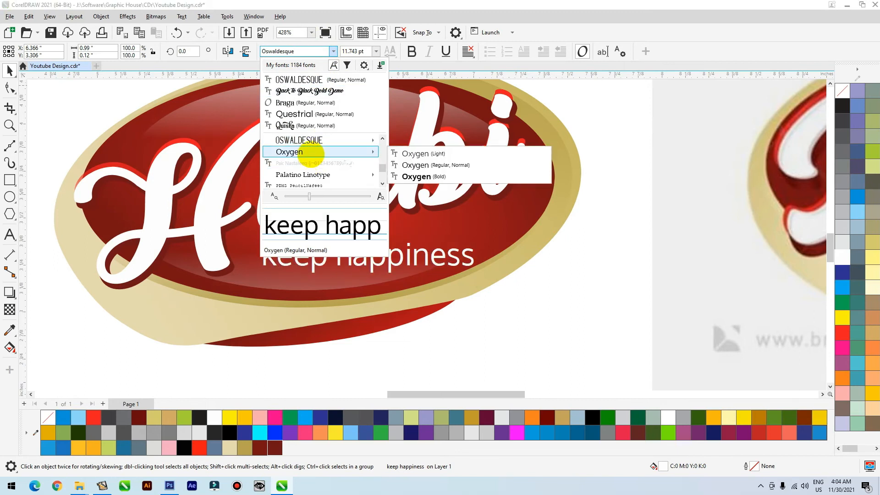
left_click(310, 154)
left_click(389, 263)
left_click(383, 265)
left_click_drag(477, 239, 474, 225)
left_click_drag(435, 252, 468, 228)
scroll(272, 278, "down", 1)
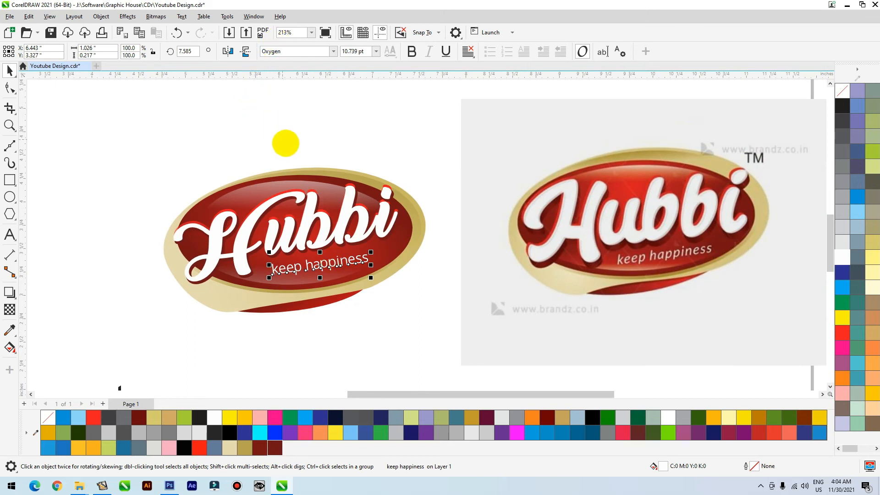
Change the "tm" text to capitals and set it in the Oxygen font
scroll(287, 144, "down", 1)
left_click_drag(175, 272, 222, 300)
key("F8")
key("ctrl+a")
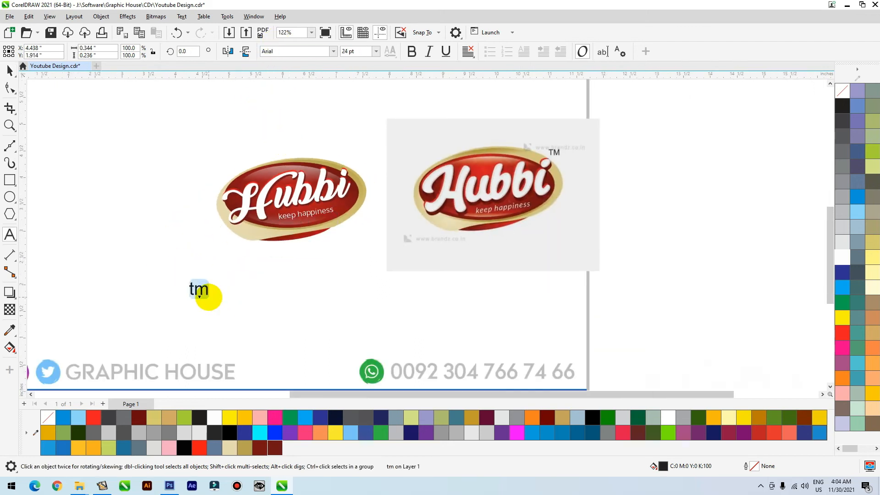
left_click(10, 70)
left_click(333, 51)
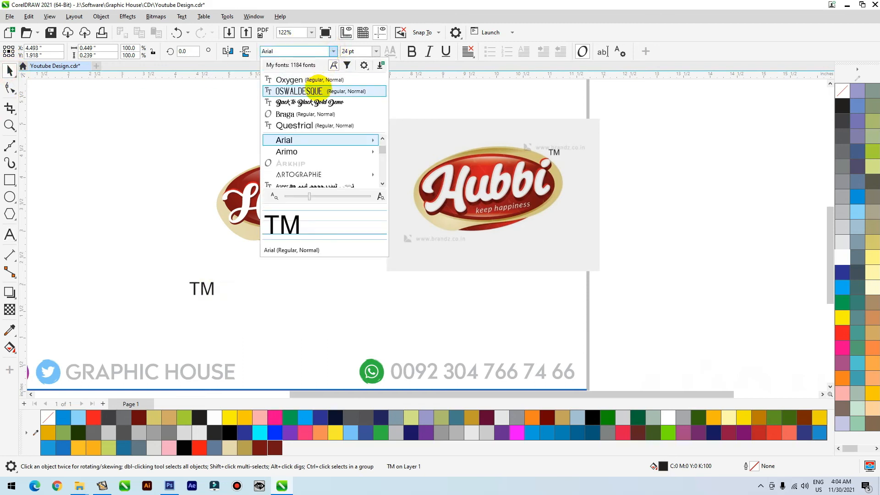
left_click(316, 81)
Move the TM mark to the logo's upper right edge and shrink it to match the reference
left_click_drag(203, 294, 365, 159)
key("F2")
left_click_drag(429, 133, 297, 205)
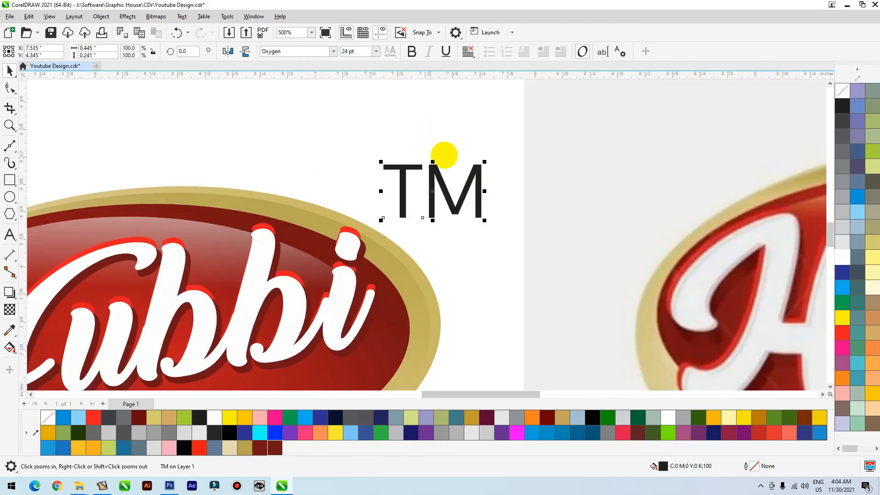
left_click_drag(487, 160, 420, 208)
left_click(405, 260)
scroll(406, 261, "down", 5)
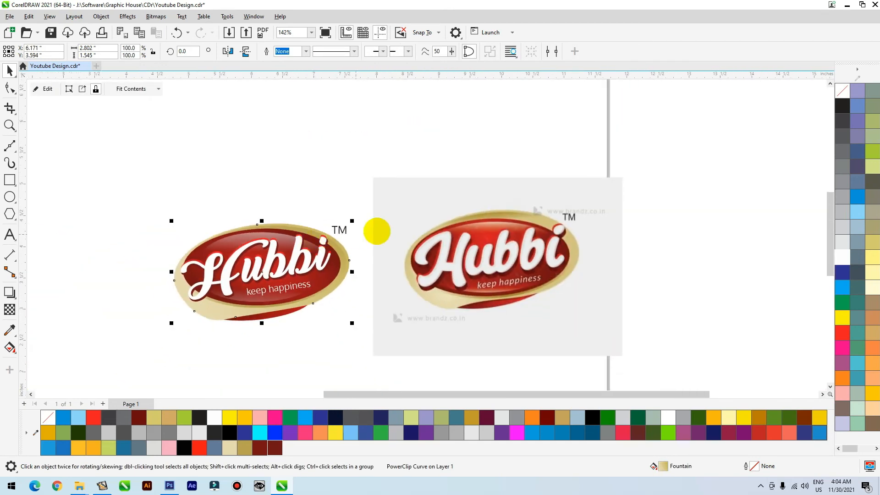
Shift the whole logo slightly right and down and place the reference picture close beside it
left_click(435, 222)
left_click(376, 166)
left_click_drag(392, 158, 186, 351)
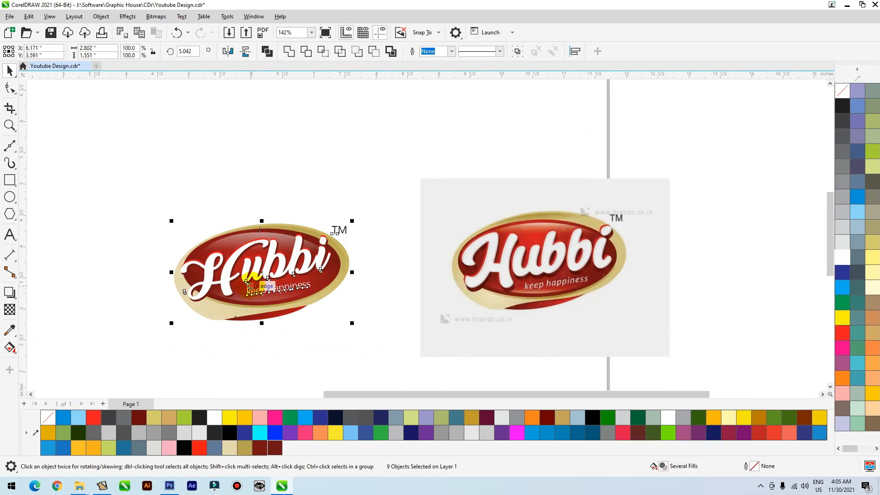
left_click_drag(249, 285, 255, 293)
left_click(333, 175)
left_click_drag(463, 248, 420, 254)
left_click_drag(175, 212, 554, 337)
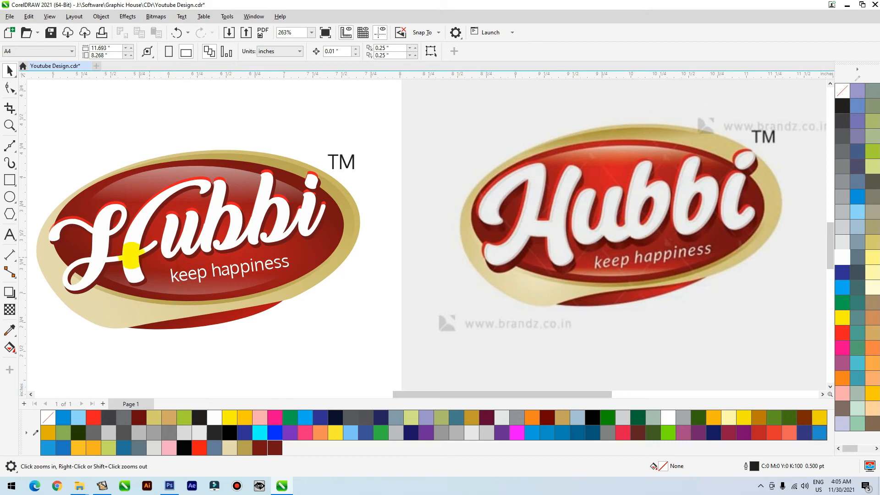
Nudge the dark red shadow lettering closer behind the white one, to about X 6.193 in, Y 3.498 in
left_click_drag(373, 185, 89, 345)
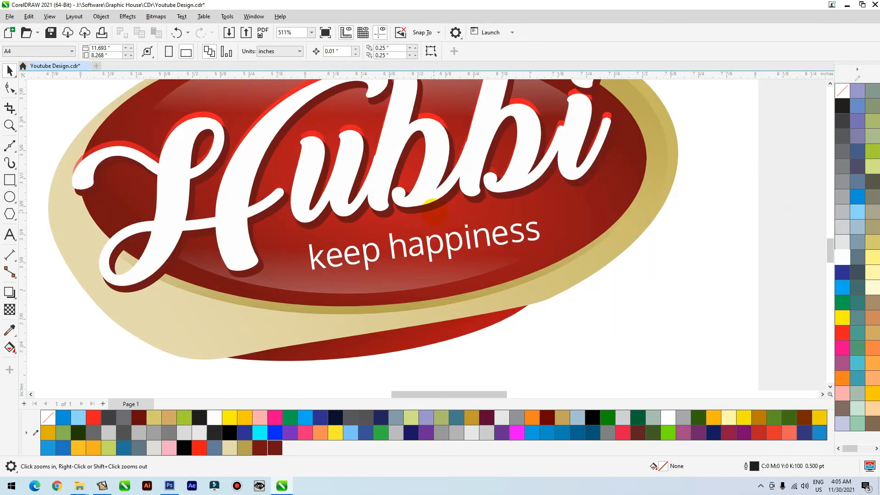
key("space")
left_click(433, 212)
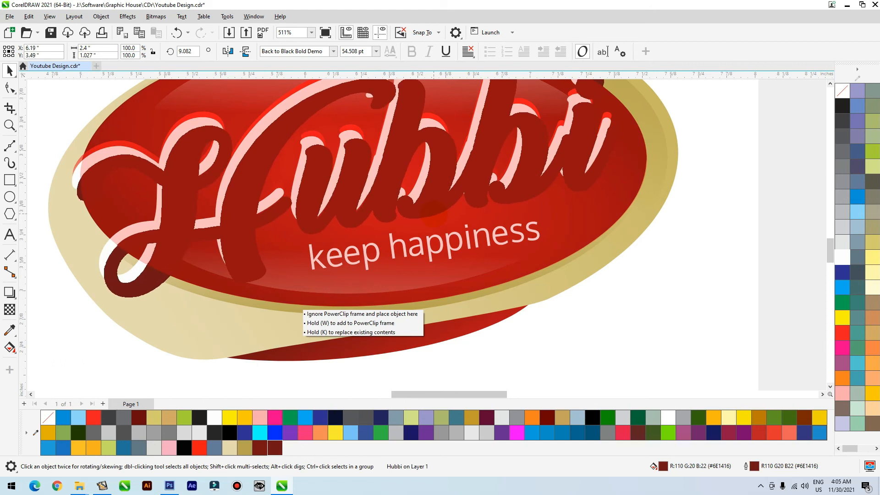
left_click_drag(433, 214, 433, 211)
scroll(348, 212, "down", 4)
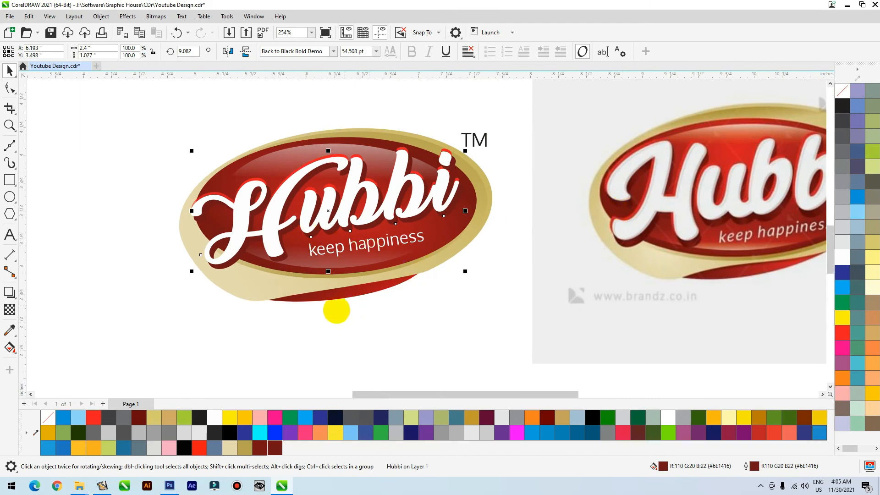
Copy the white Hubbi lettering above the logo, at about X 6.063 in, Y 4.7 in, and give the copy a black hairline outline
left_click(428, 330)
scroll(320, 296, "down", 1)
left_click(346, 214)
left_click_drag(347, 213, 338, 121)
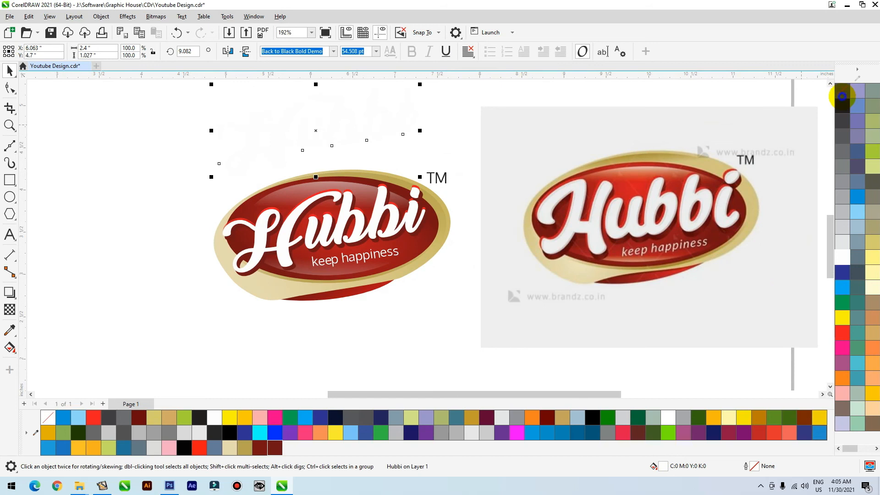
right_click(843, 105)
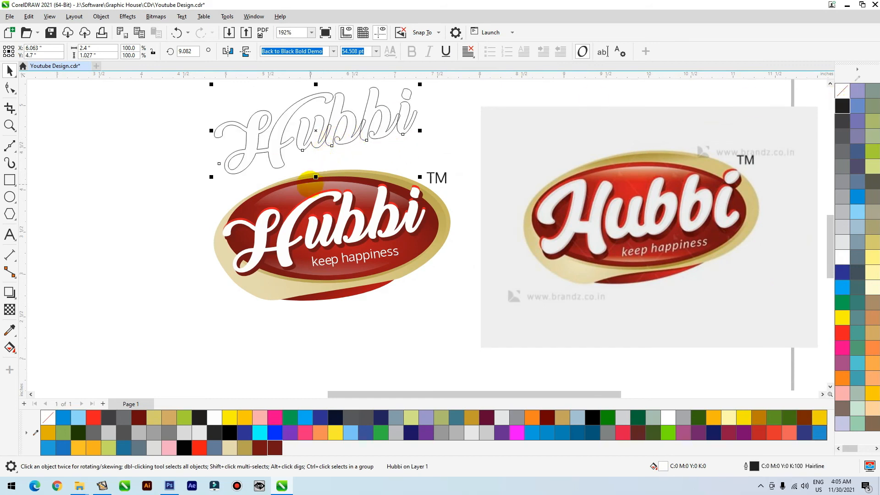
Convert the outlined lettering copy to curves and break it apart into separate letter shapes
key("ctrl+q")
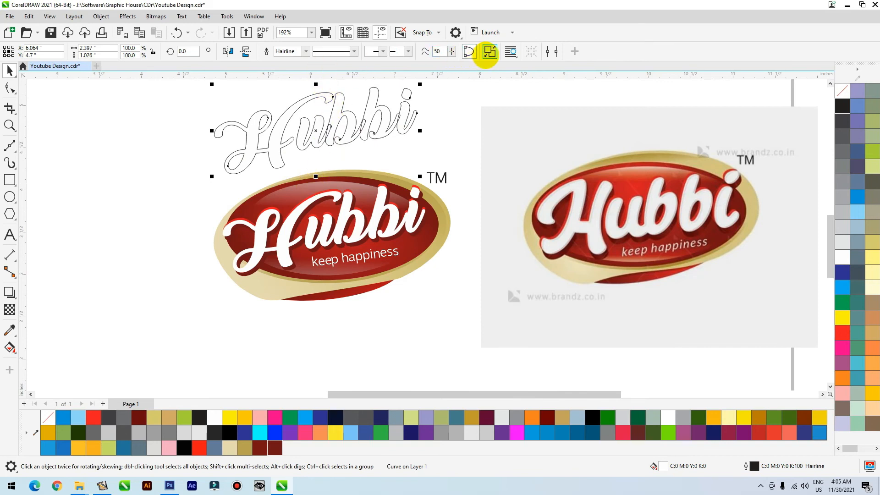
left_click(489, 51)
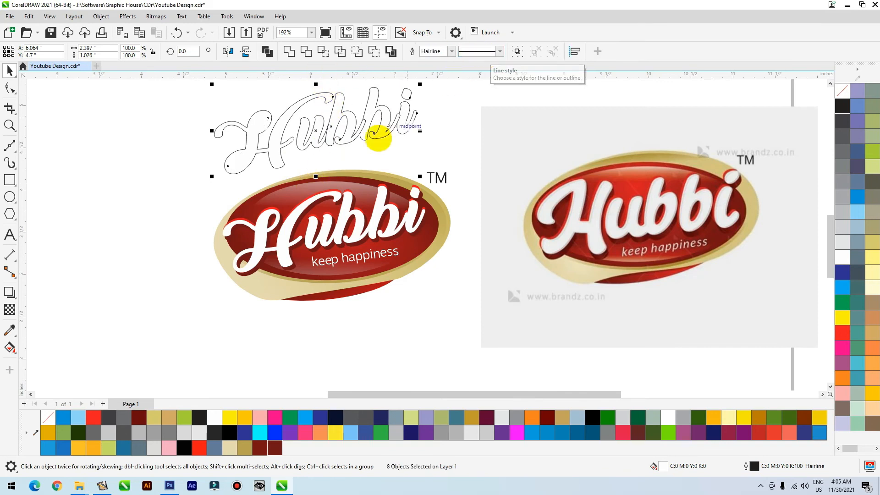
scroll(378, 138, "down", 1)
left_click(425, 106)
key("F2")
left_click_drag(448, 94, 222, 192)
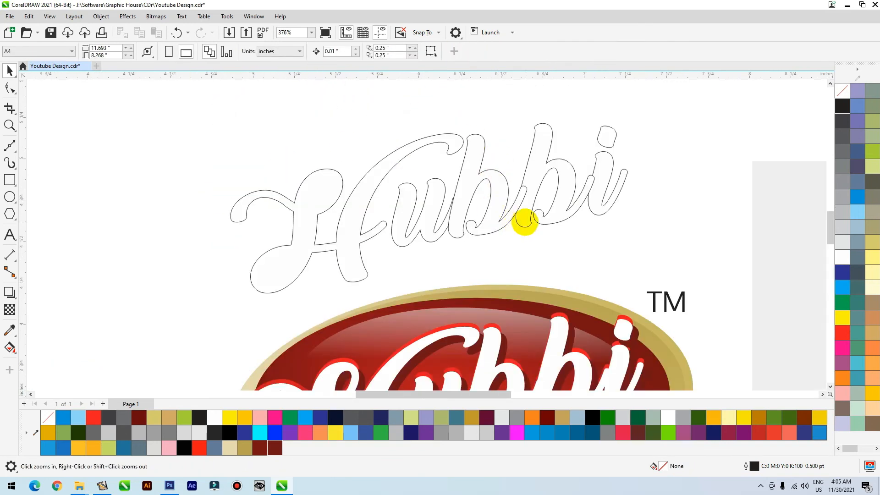
Weld the overlapping u, both b's and the i of the outlined copy into one shape
left_click_drag(525, 222, 538, 238)
key("ctrl+z")
left_click(496, 230, "shift")
left_click(430, 238, "shift")
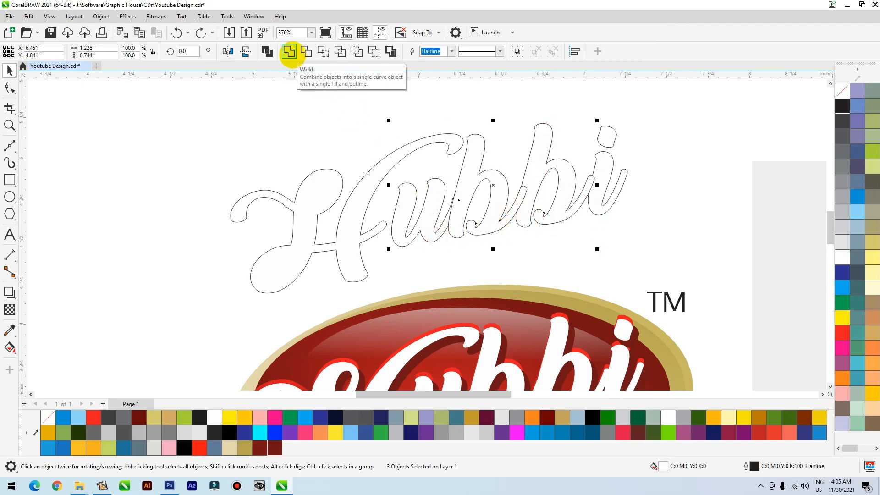
left_click(289, 51)
mouse_move(649, 104)
left_mouse_down()
mouse_move(553, 183)
mouse_move(378, 270)
left_mouse_up()
left_click(289, 51)
Combine the H with its inner loops, and combine all the outlined letters into a single curve
left_click_drag(366, 118, 236, 303)
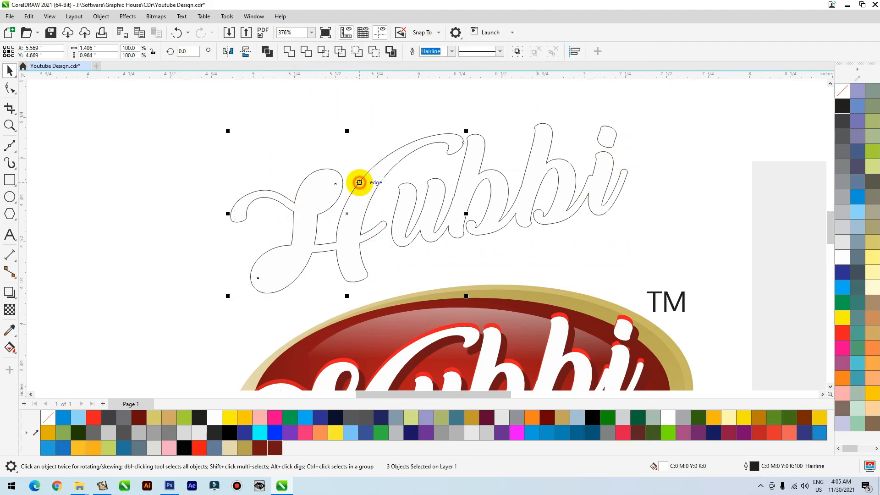
left_click(270, 52)
left_click_drag(198, 126, 645, 280)
left_click_drag(649, 105, 192, 296)
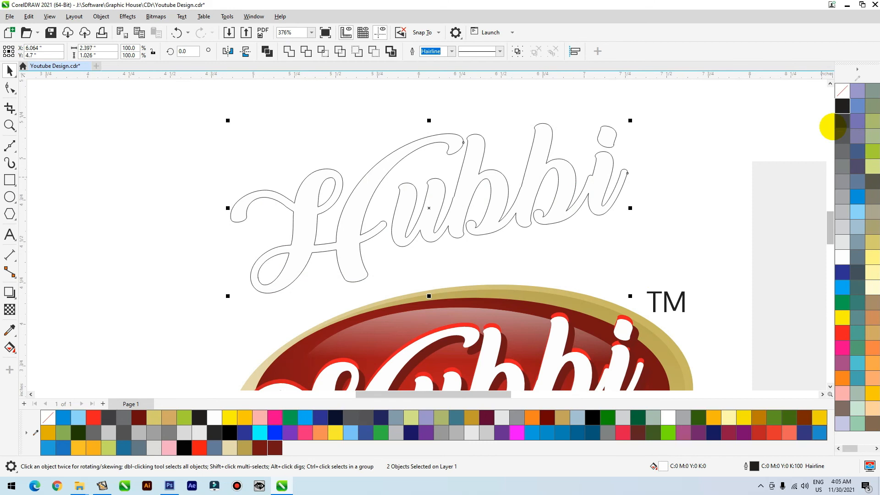
key("ctrl+l")
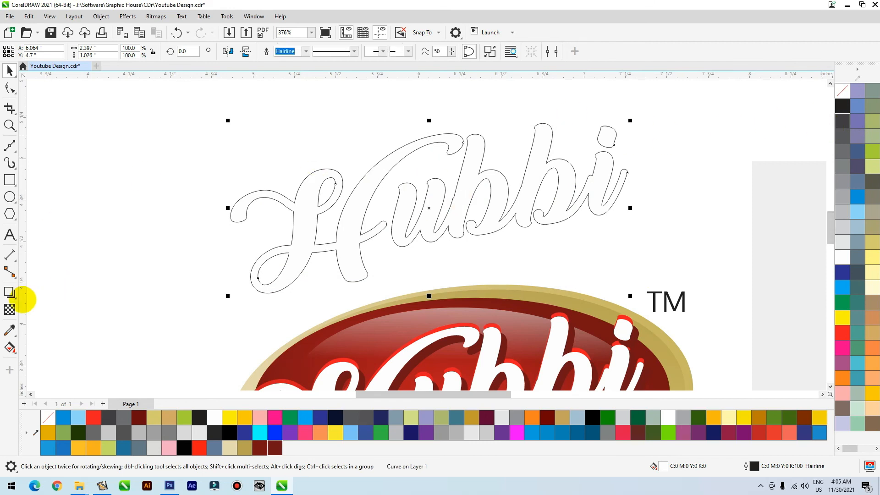
left_click(14, 296)
left_click(46, 292)
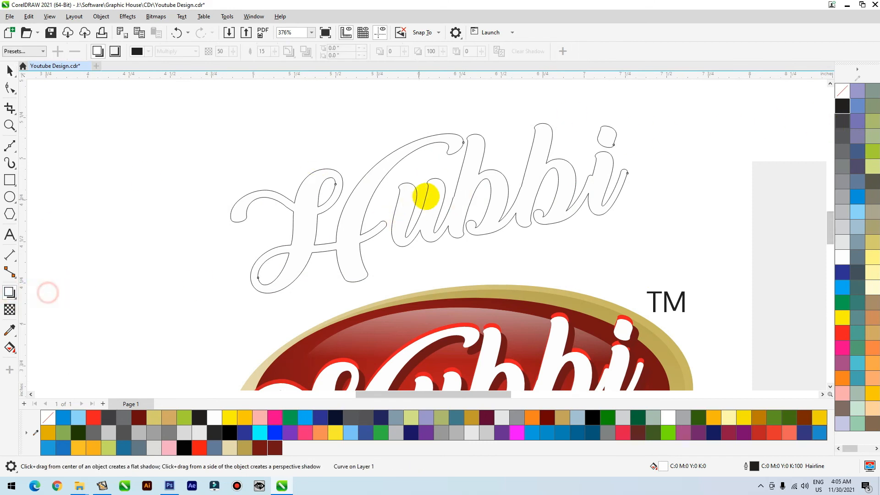
left_click_drag(429, 208, 439, 243)
key("ctrl+z")
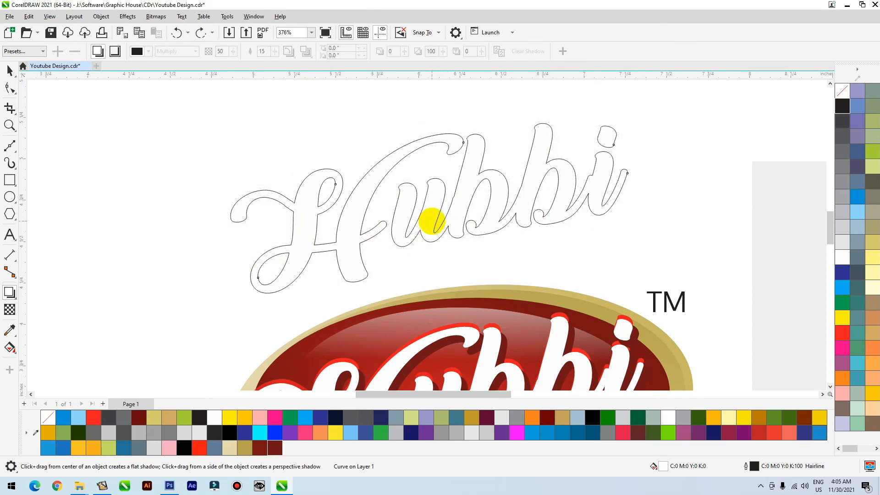
Remove the fill from the outlined Hubbi curve and undo its trial move toward the reference
key("space")
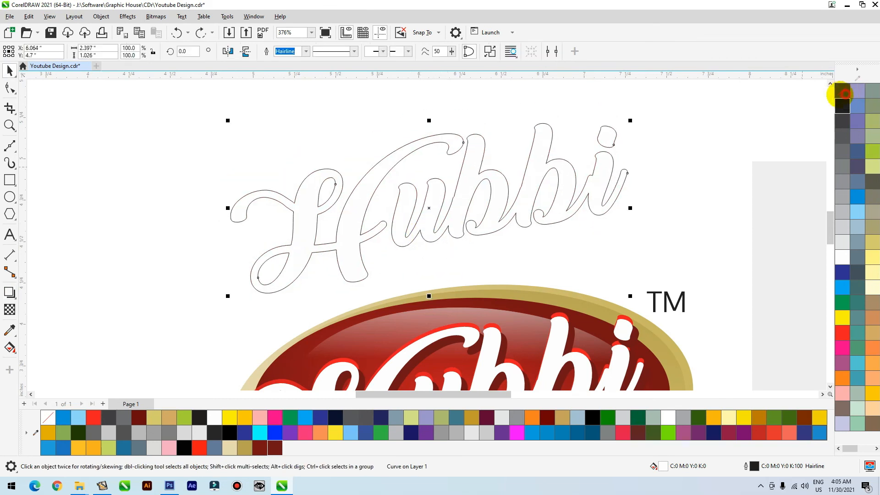
scroll(392, 193, "down", 2)
left_click_drag(413, 221, 646, 235)
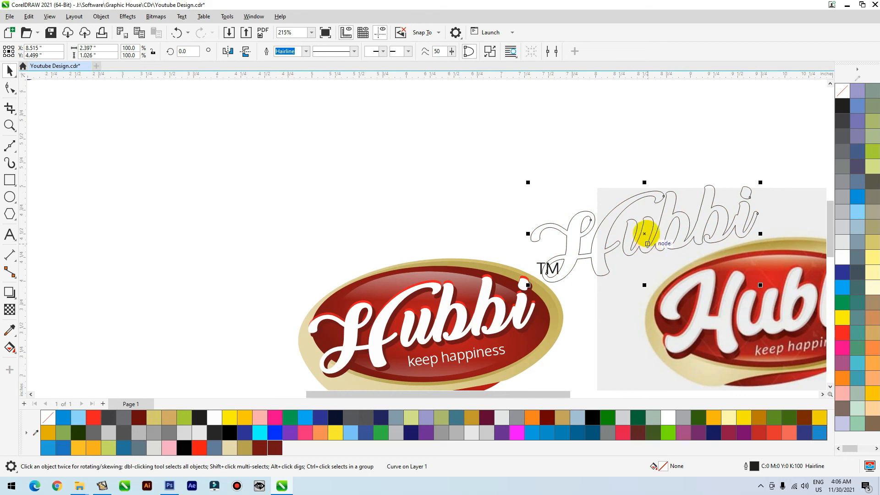
key("ctrl+z")
Add a drop shadow to the unfilled Hubbi outline with 88 opacity and a feather of 5
left_click(10, 292)
left_click_drag(414, 209, 526, 215)
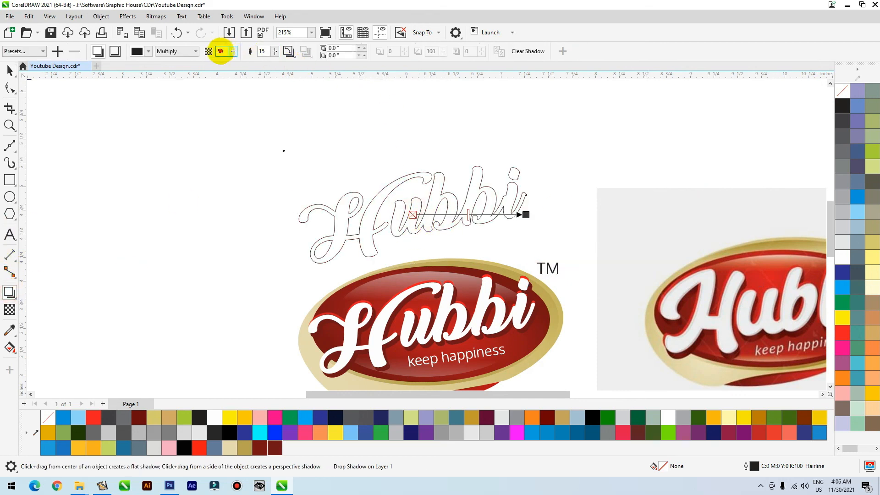
type("88")
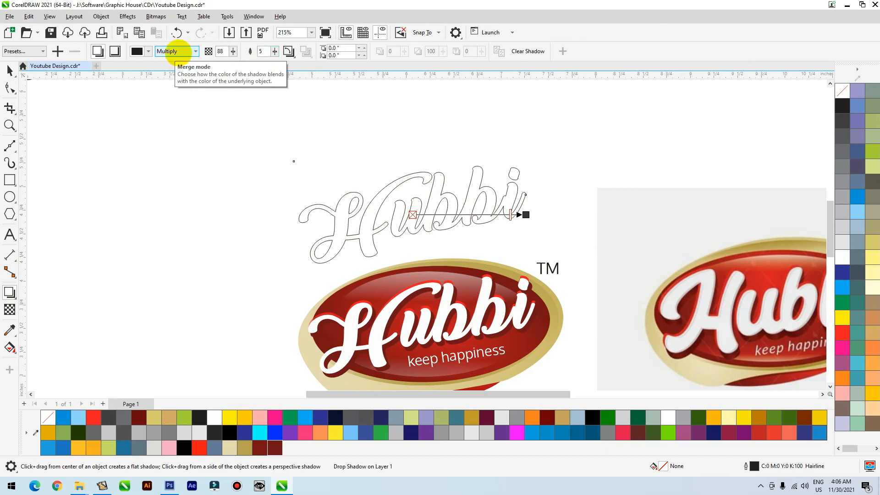
Choose a different feather direction and feather edge for the Hubbi outline's drop shadow
left_click(288, 51)
left_click(301, 81)
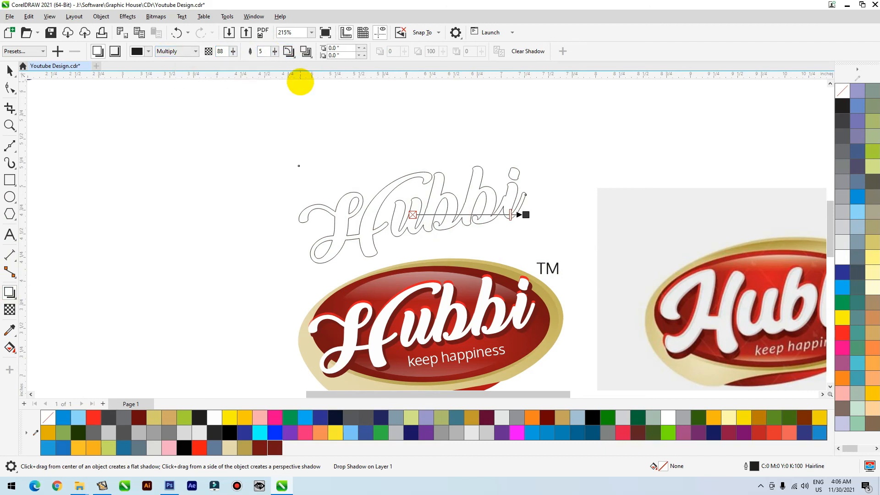
left_click(292, 52)
left_click(306, 81)
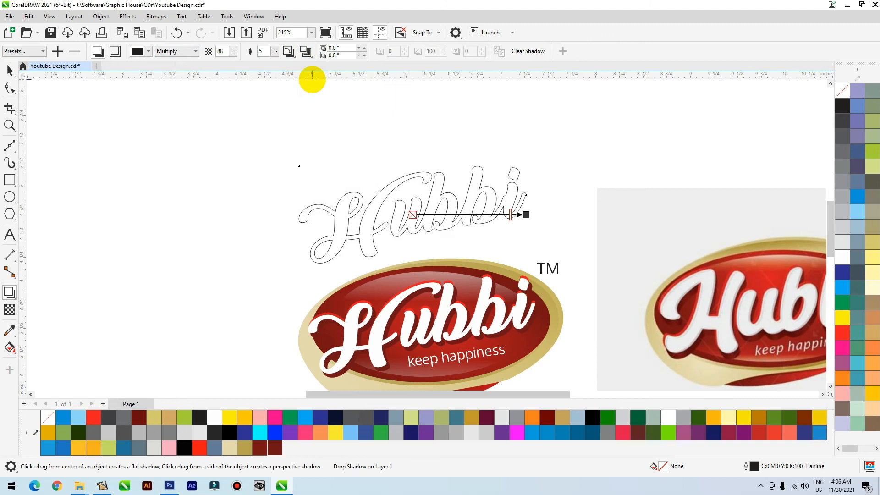
left_click(306, 51)
left_click(305, 91)
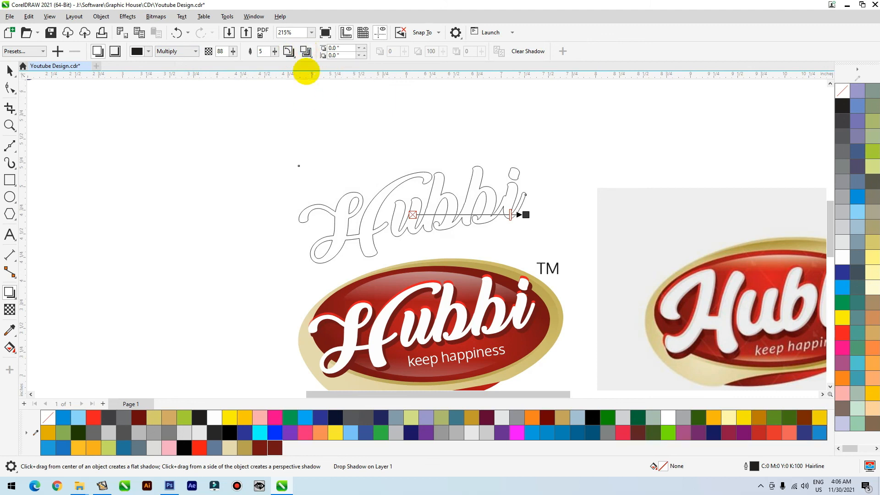
Set the Hubbi outline's drop shadow feather to 20 and its feather direction to Outside
left_click(262, 51)
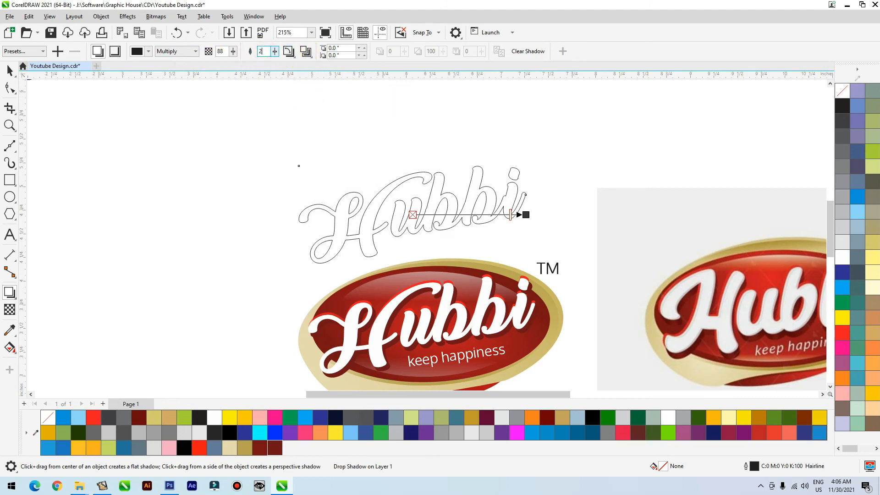
left_click(306, 51)
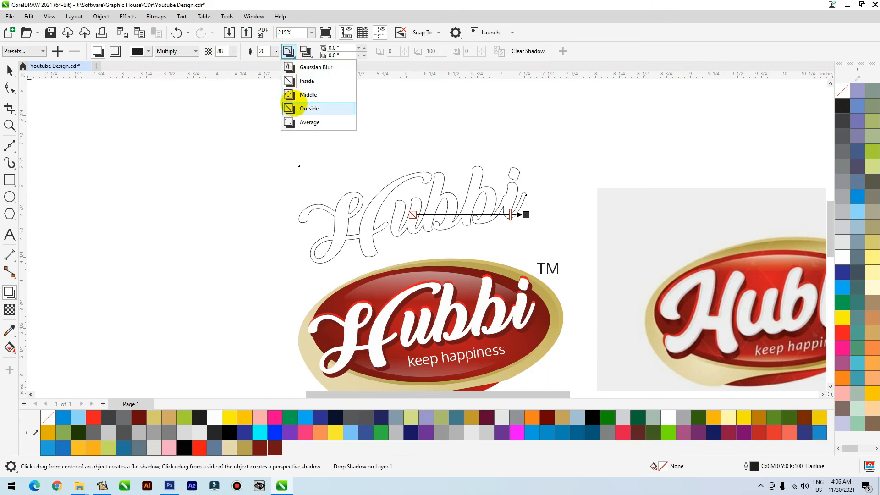
left_click(296, 107)
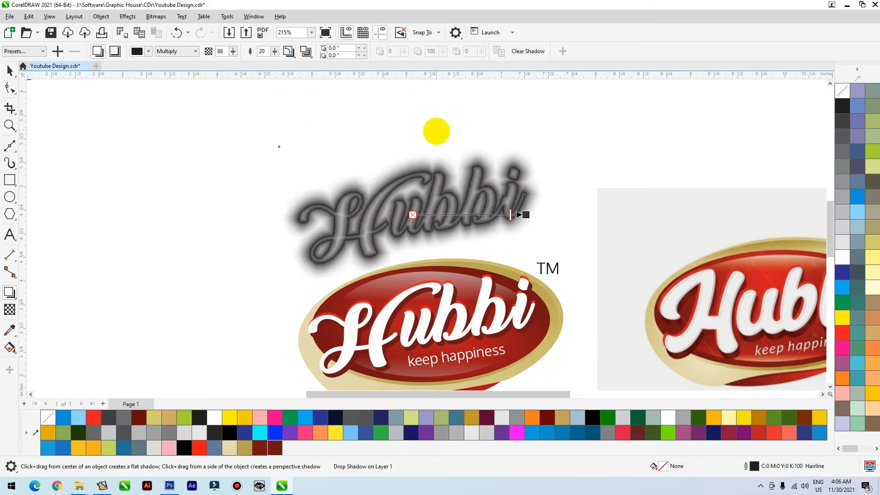
Try a feather of 10 and an opacity of 55 on the Hubbi outline's drop shadow
left_click(265, 51)
type("10")
key("Return")
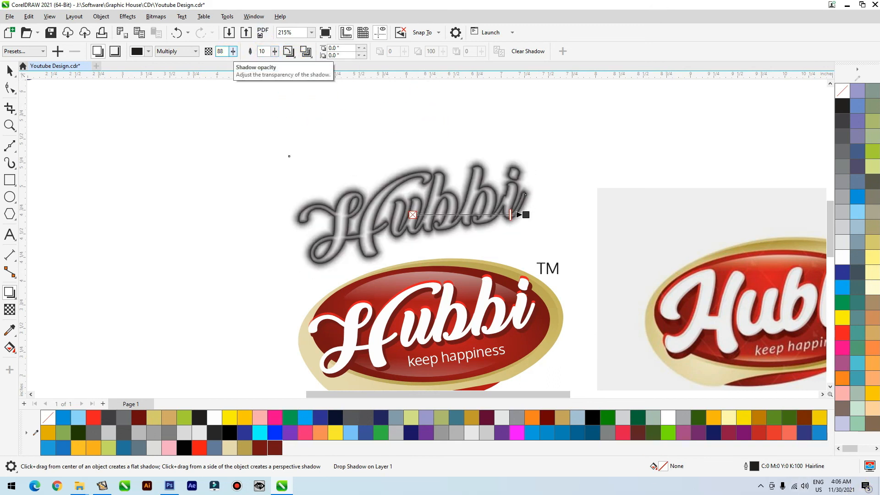
left_click(222, 51)
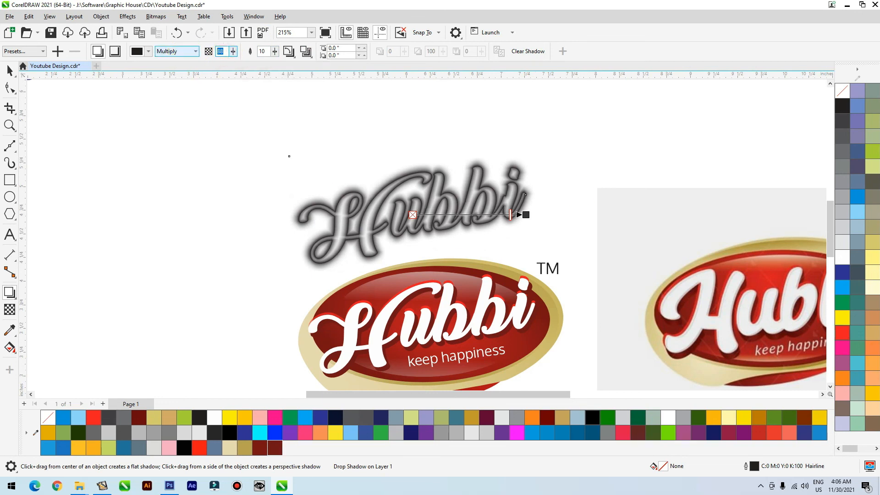
type("55")
key("Return")
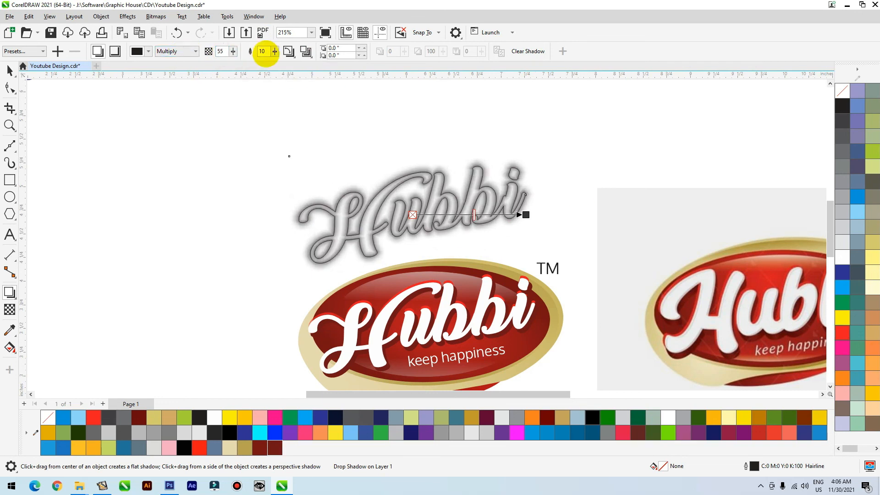
Set the Hubbi outline's drop shadow to a feather of 5 and an opacity of 44
left_click(265, 52)
type("5")
key("Return")
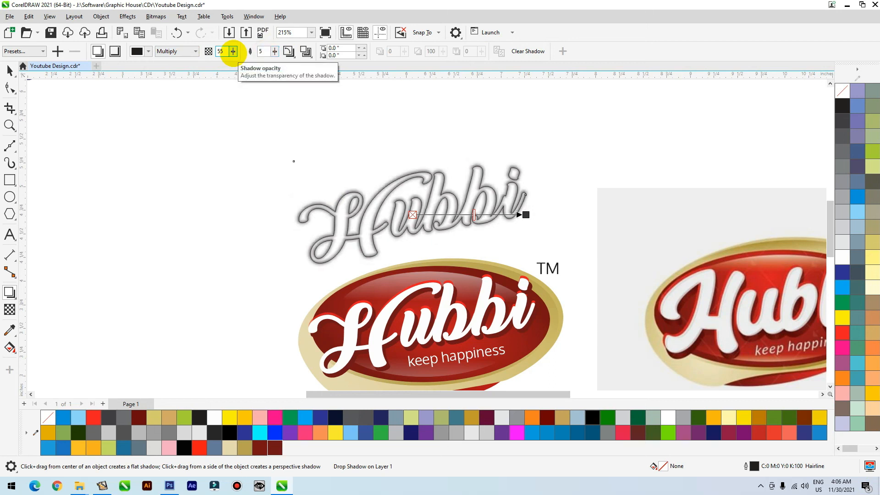
left_click(220, 52)
type("44")
key("Return")
left_click(9, 70)
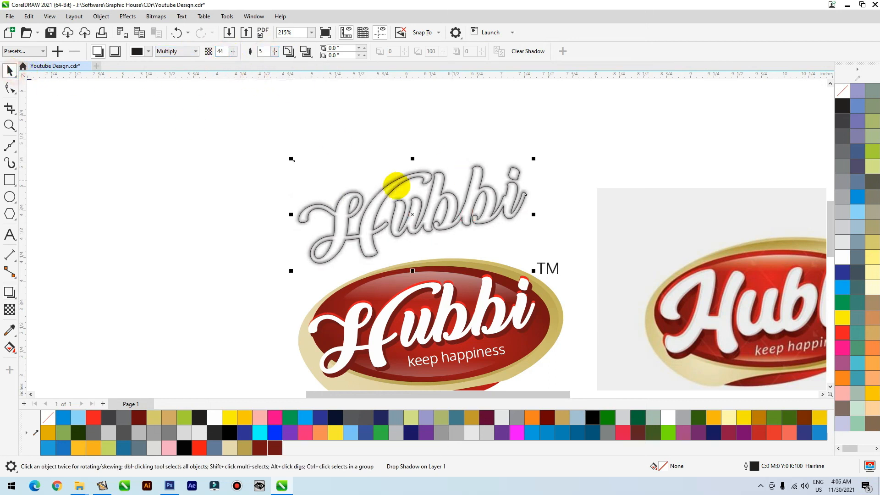
PowerClip the shadowed Hubbi outline inside the white Hubbi lettering of the logo
scroll(354, 173, "down", 2)
left_click(283, 175)
key("F2")
left_click_drag(254, 161, 543, 333)
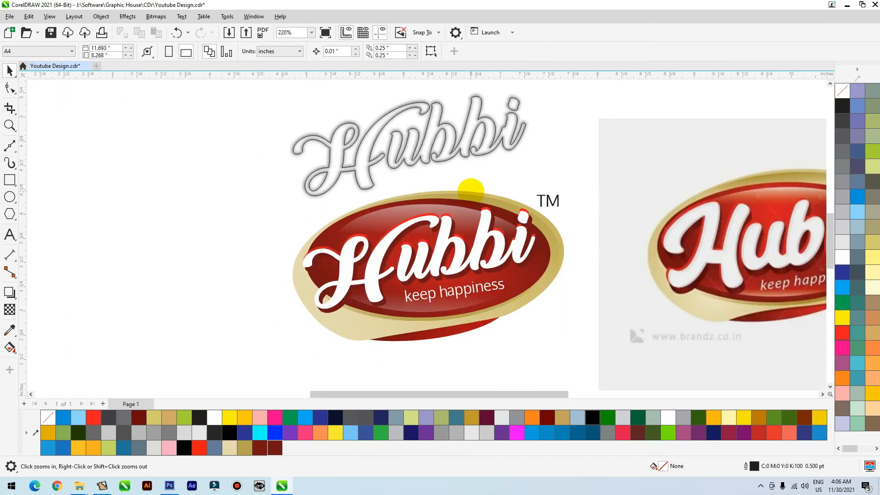
key("space")
left_click(453, 212)
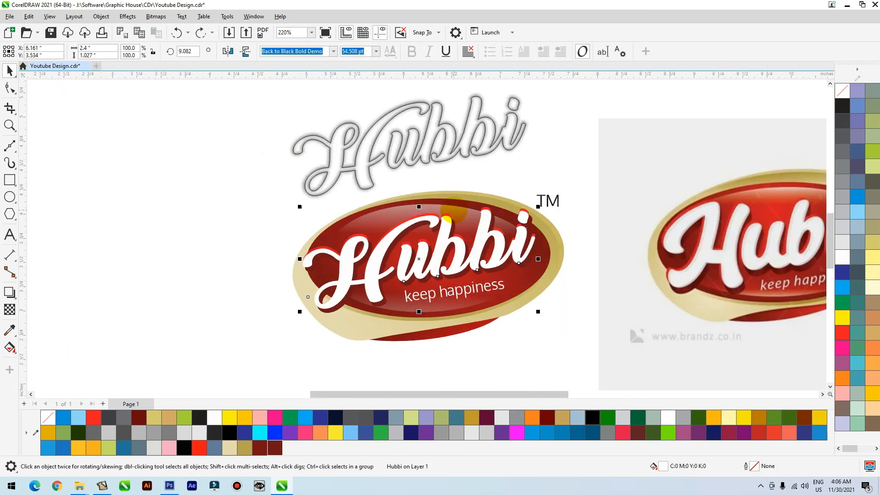
left_click(428, 146)
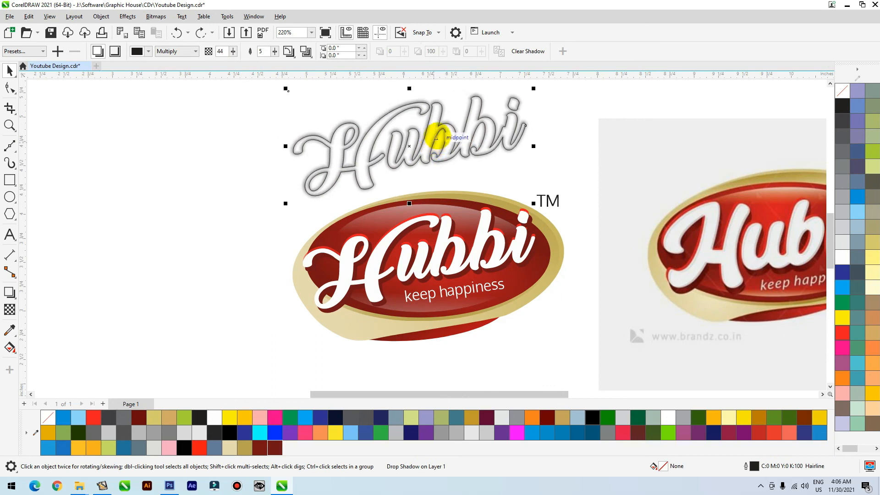
right_click(439, 137)
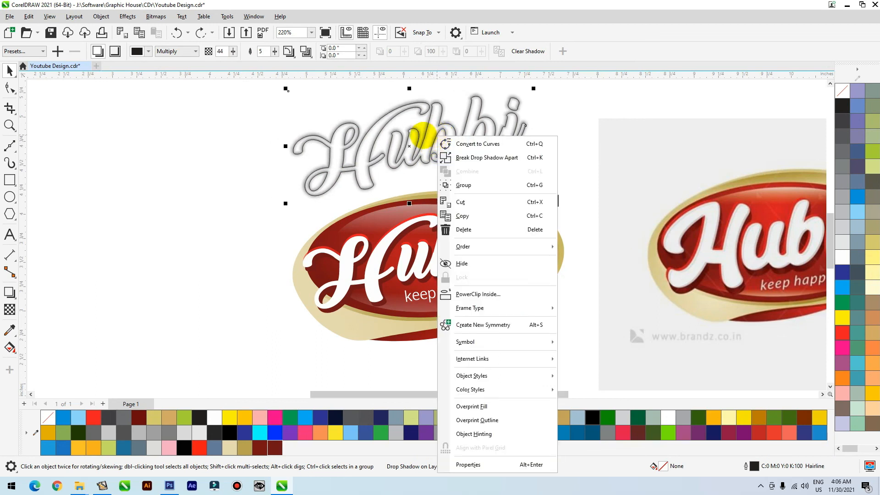
left_click(478, 294)
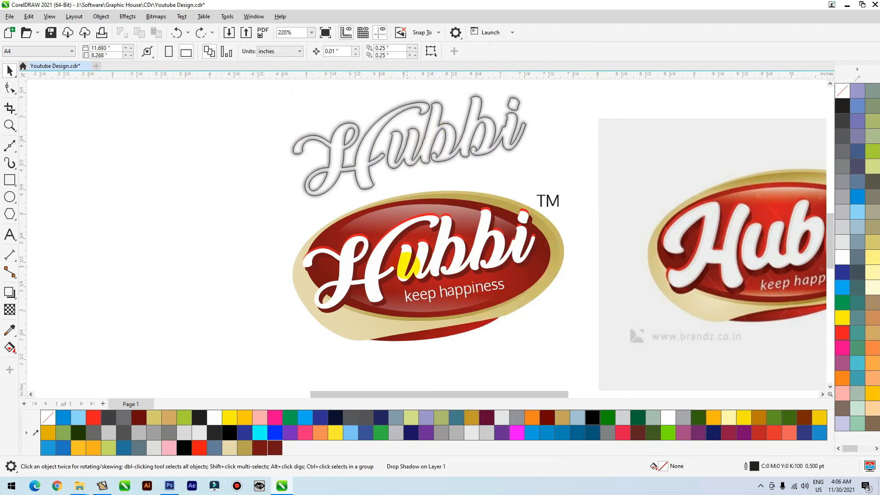
left_click(408, 266)
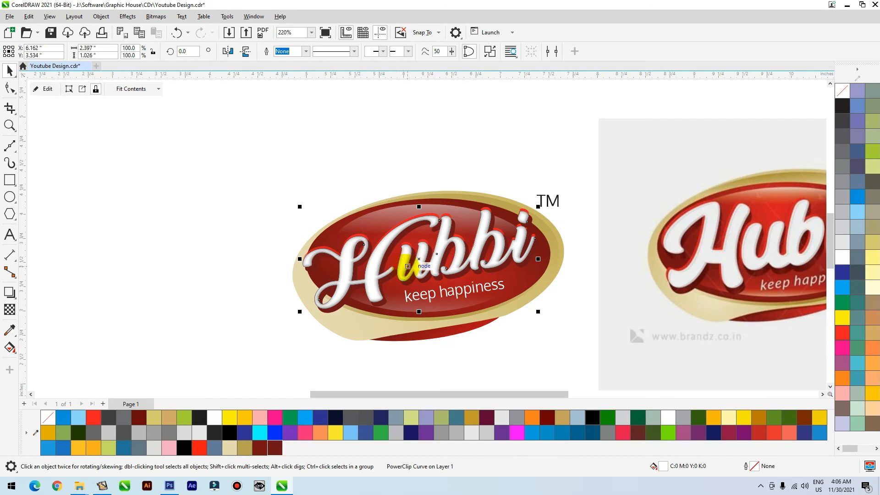
Open the Hubbi lettering's PowerClip contents for editing and undo the trial moves of the shadowed outline
left_click(406, 262, "ctrl")
left_click_drag(405, 268, 409, 242)
key("ctrl+z")
key("F2")
left_click_drag(287, 213, 658, 343)
left_click_drag(427, 210, 454, 162)
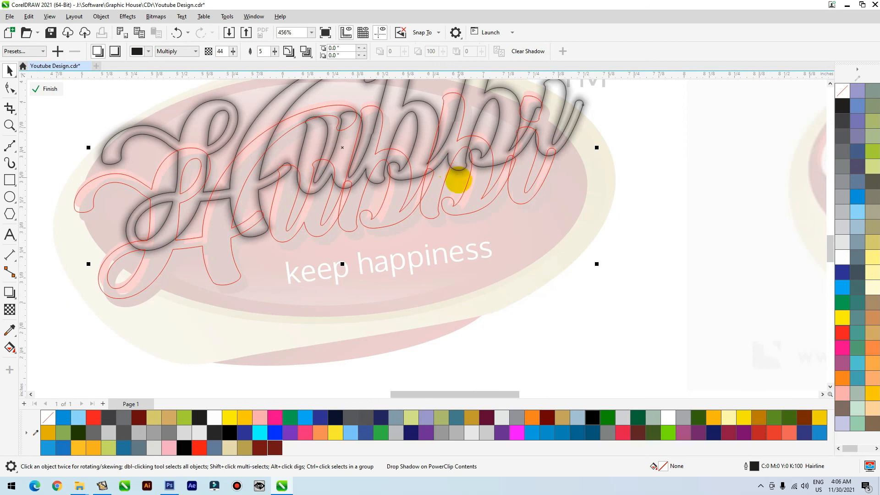
key("ctrl+z")
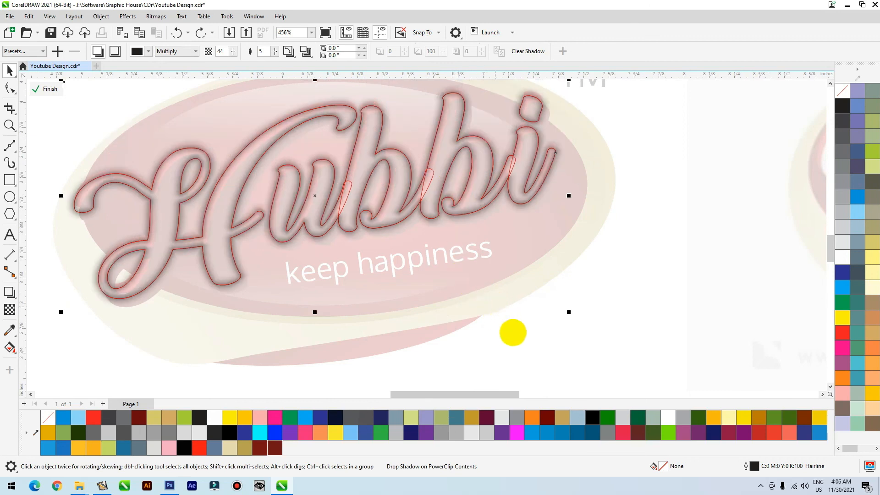
Separate the shadow from its Hubbi outline, delete the outline, and finish the PowerClip with only the shadow pasted inside
left_click(530, 338)
left_click_drag(486, 197, 463, 250)
key("ctrl+z")
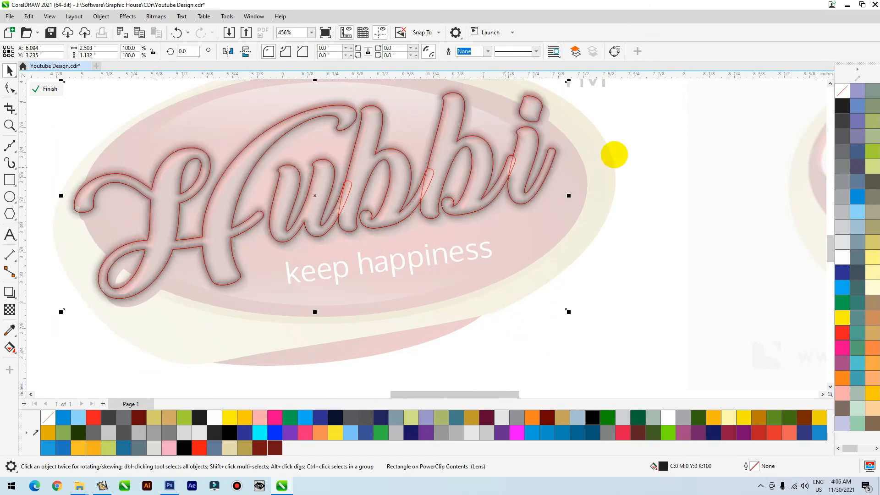
left_click(538, 153)
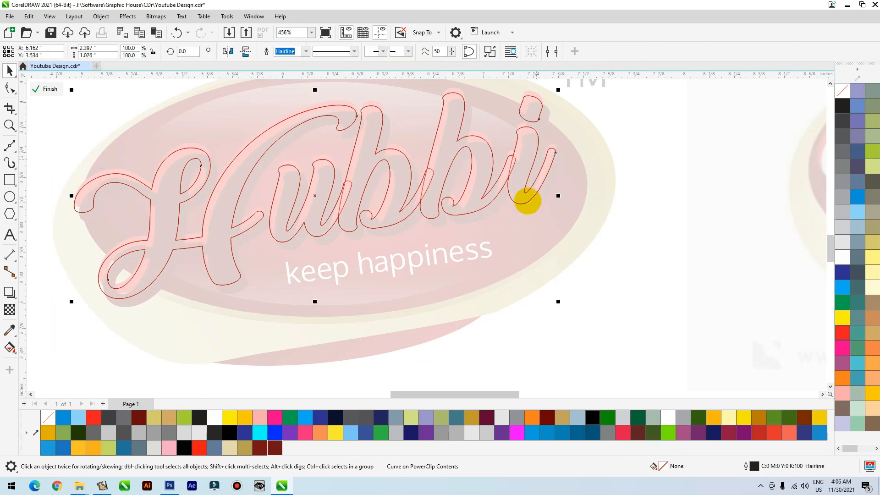
scroll(525, 194, "down", 2)
left_click_drag(523, 190, 526, 128)
key("Delete")
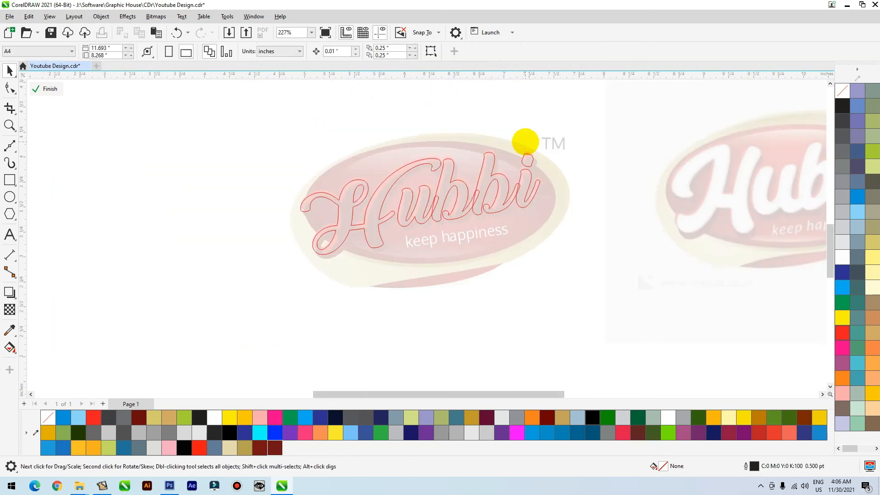
key("ctrl+v")
left_click(570, 101, "ctrl")
left_click(568, 102)
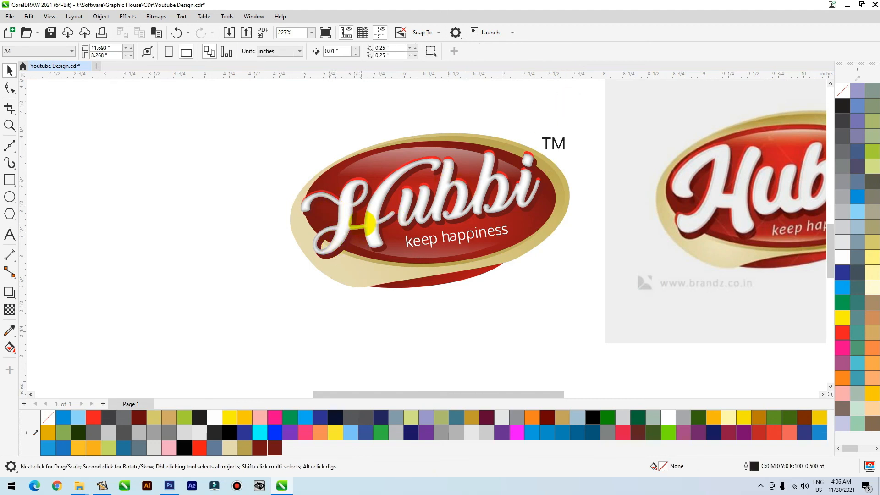
Convert the shadow inside the Hubbi PowerClip to a 400 dpi RGB bitmap with anti-aliasing and a transparent background
key("F2")
left_click_drag(289, 173, 559, 291)
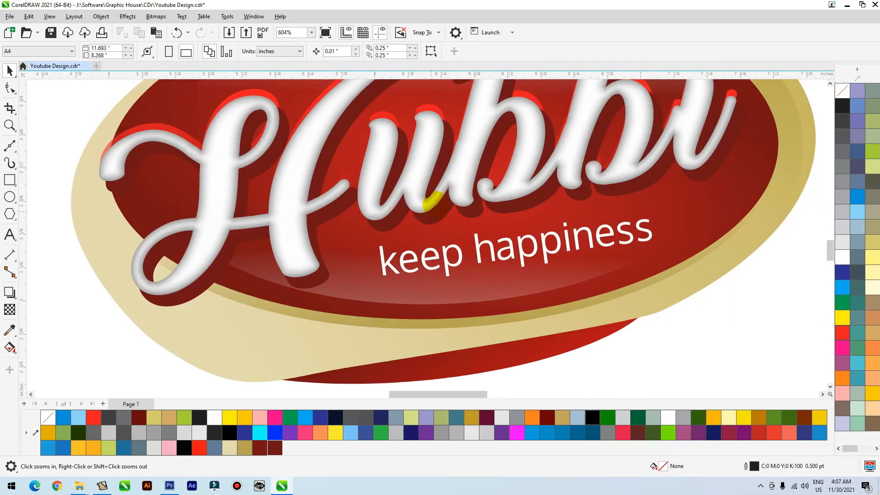
left_click(457, 193)
scroll(451, 206, "down", 4)
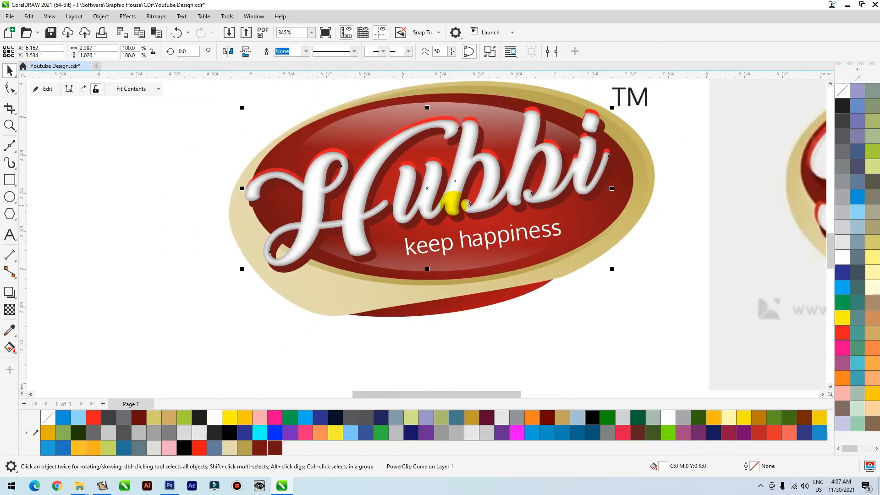
left_click(455, 205, "ctrl")
left_click(460, 205)
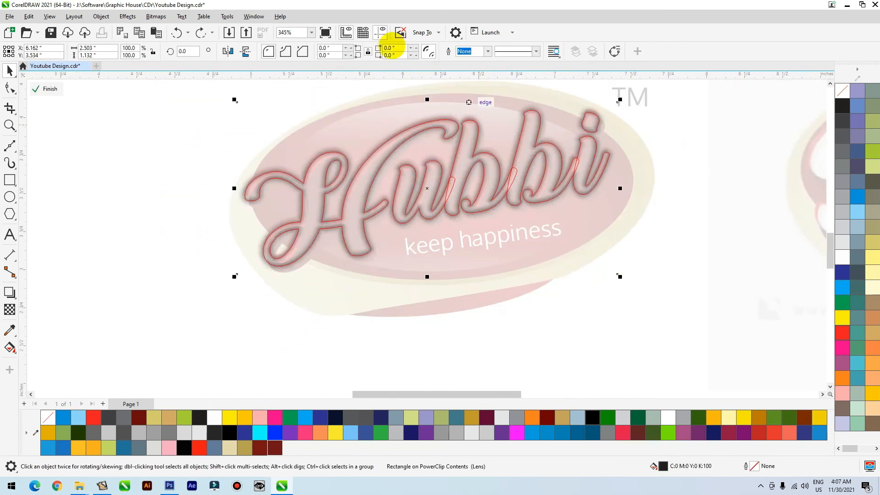
left_click(168, 19)
left_click(175, 31)
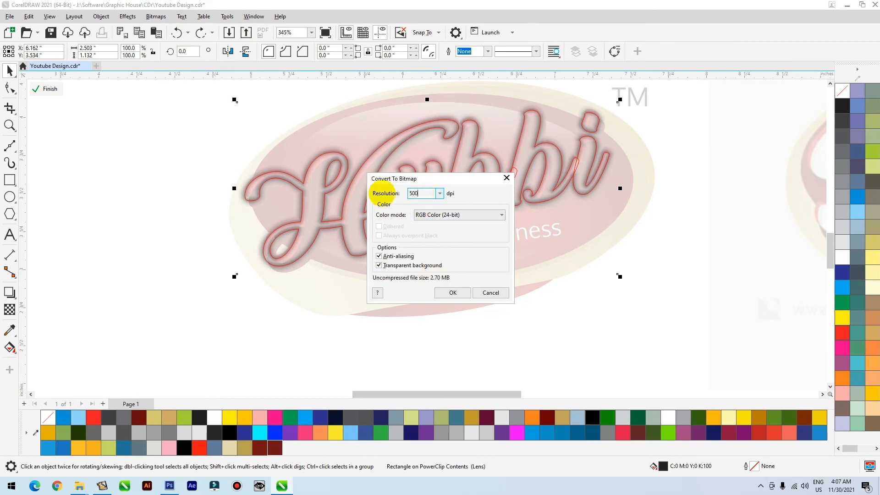
double_click(419, 193)
type("400")
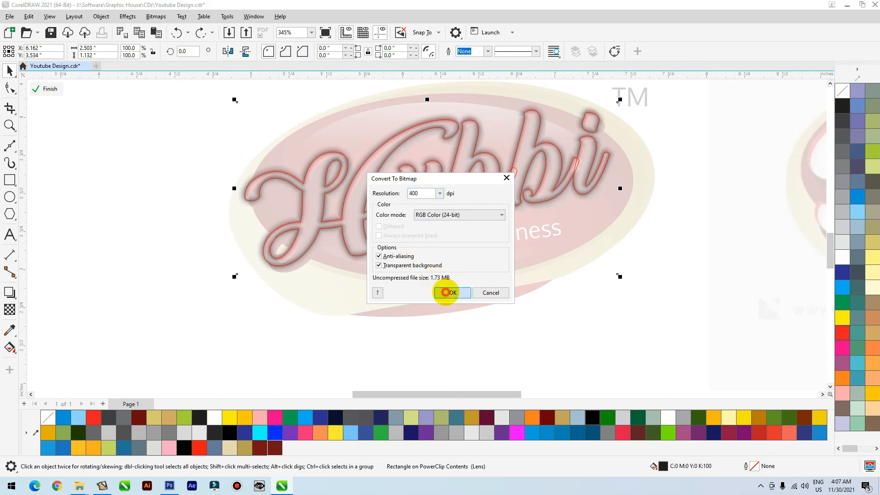
left_click(446, 293)
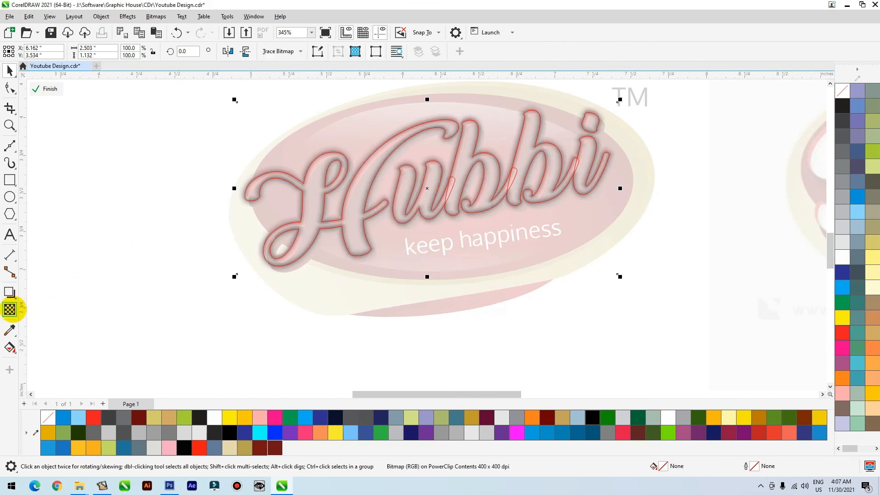
Apply a uniform transparency of 30 to the shadow bitmap and finish editing the PowerClip
left_click(10, 309)
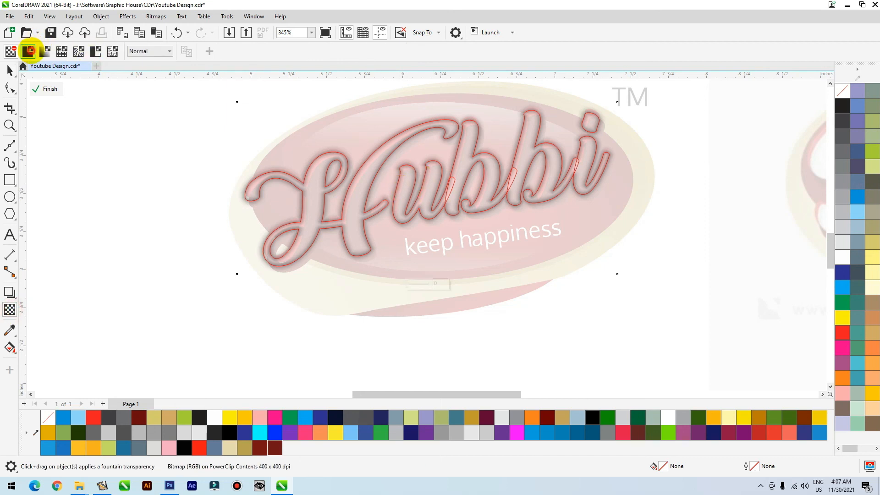
left_click(28, 51)
double_click(205, 51)
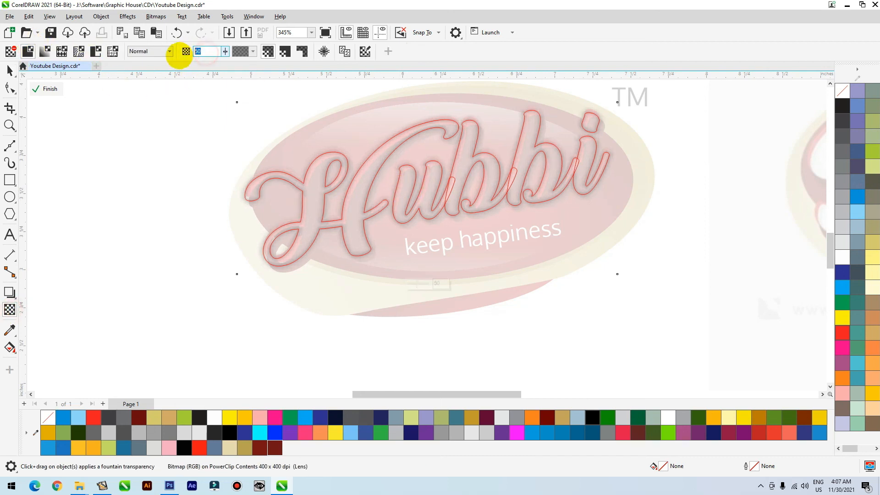
type("3")
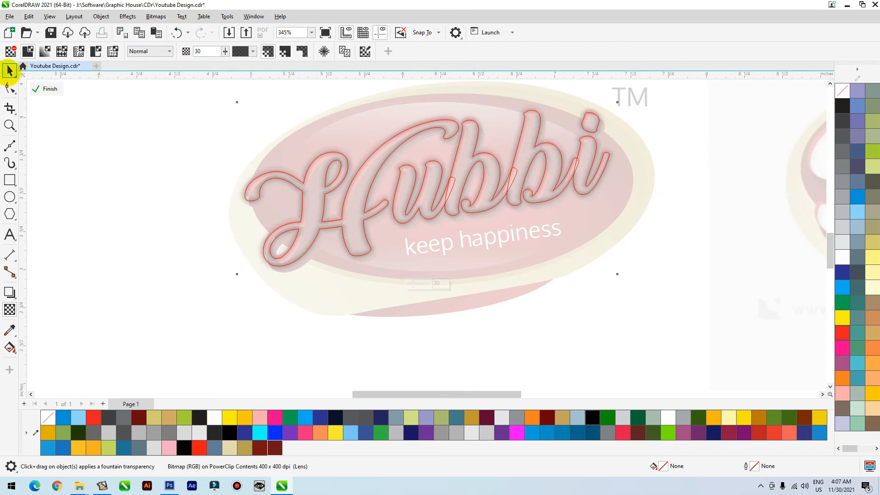
left_click(10, 70)
left_click(388, 205)
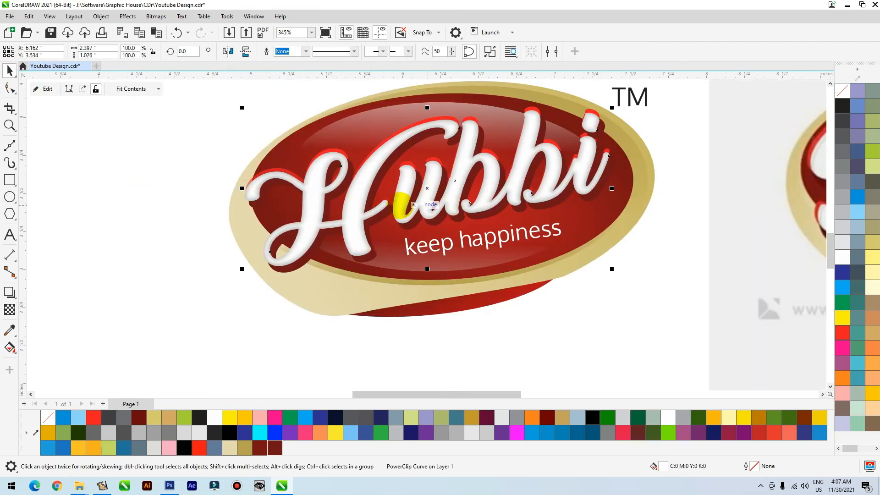
Copy the shaded Hubbi lettering above the logo and set the transparency of the copy's shadow bitmap to 0
scroll(437, 233, "down", 2)
left_click_drag(428, 218, 284, 157)
double_click(283, 158)
left_click(286, 149)
left_click(10, 309)
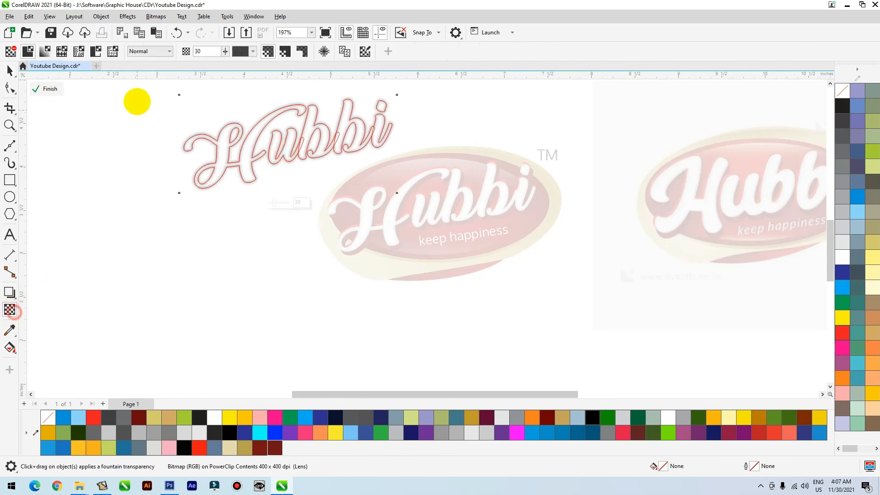
left_click(205, 50)
type("0")
key("Return")
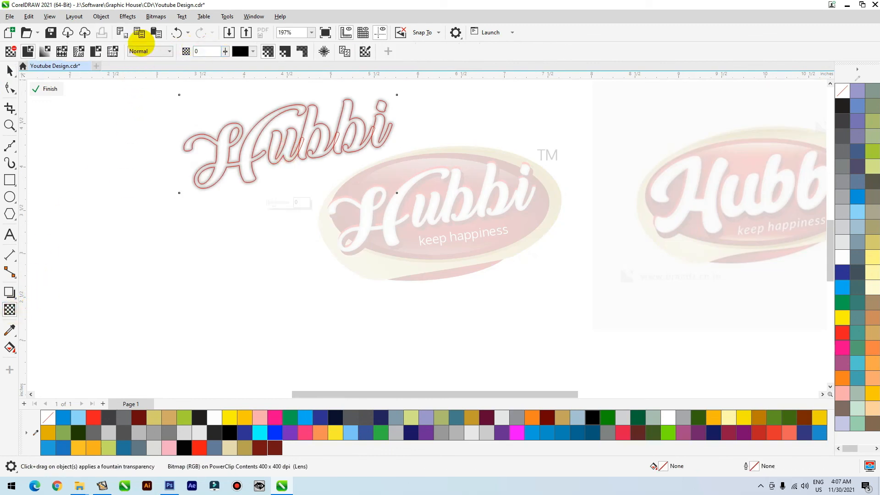
Finish editing the copied Hubbi PowerClip and reposition it beside the logo to compare the shading
left_click(10, 71)
left_click(104, 168, "ctrl")
left_click_drag(281, 156, 341, 163)
key("F2")
left_click_drag(259, 137, 504, 247)
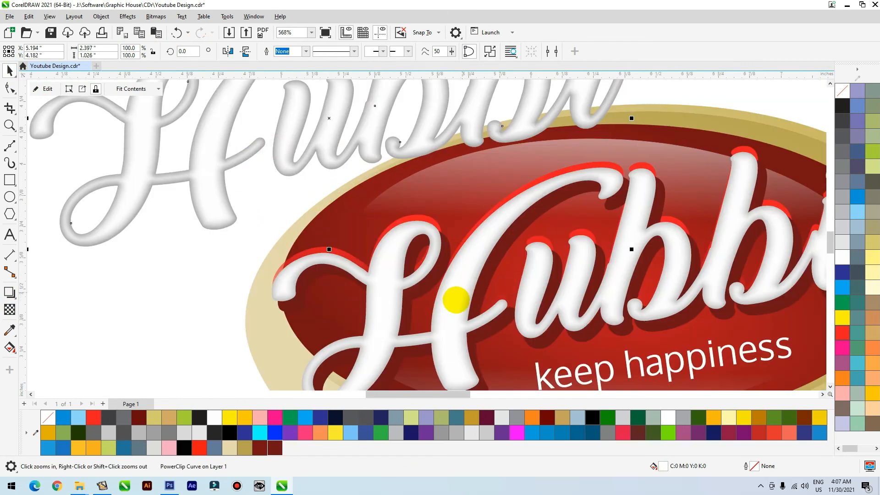
scroll(447, 292, "down", 4)
left_click_drag(474, 209, 399, 198)
Fill the copied Hubbi lettering with black and delete the copy
left_click(840, 95)
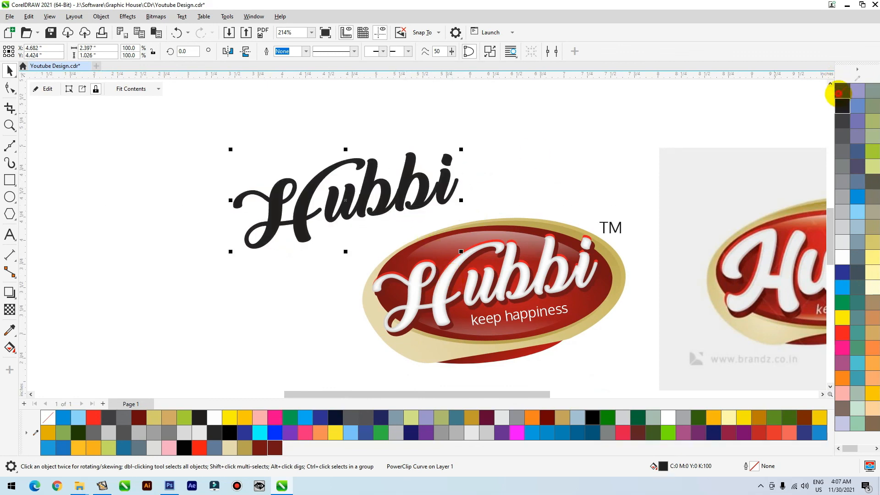
left_click(839, 93)
key("Delete")
Select all the logo artwork, including the TM mark, and move it farther away from the reference image
scroll(348, 211, "down", 1)
left_click_drag(320, 170, 522, 336)
left_click_drag(424, 272, 342, 263)
key("shift+F2")
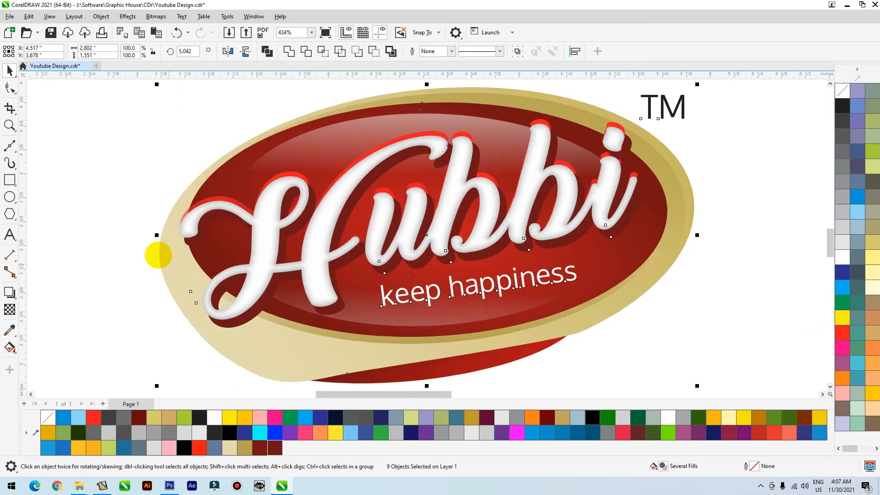
left_click(116, 239)
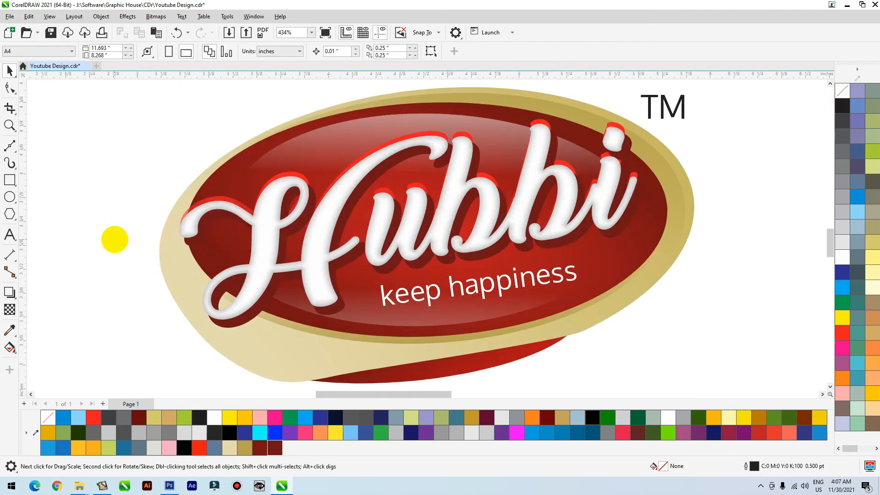